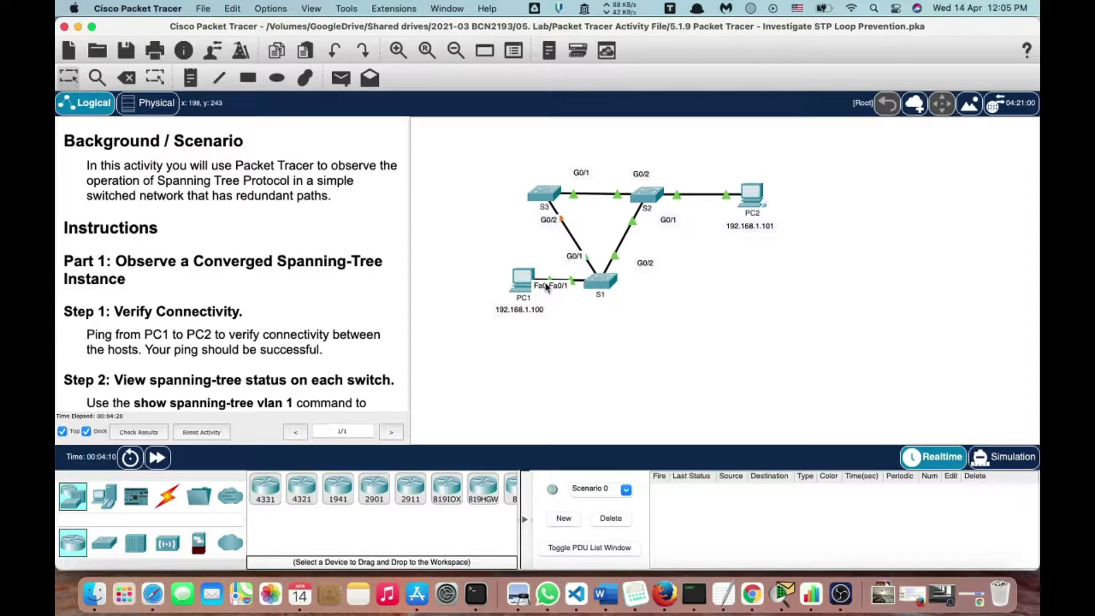
# Widen the instructions pane, enlarge the topology, and examine the ports linking switches S1, S2 and S3.
pyautogui.scroll(-2, 265, 328)
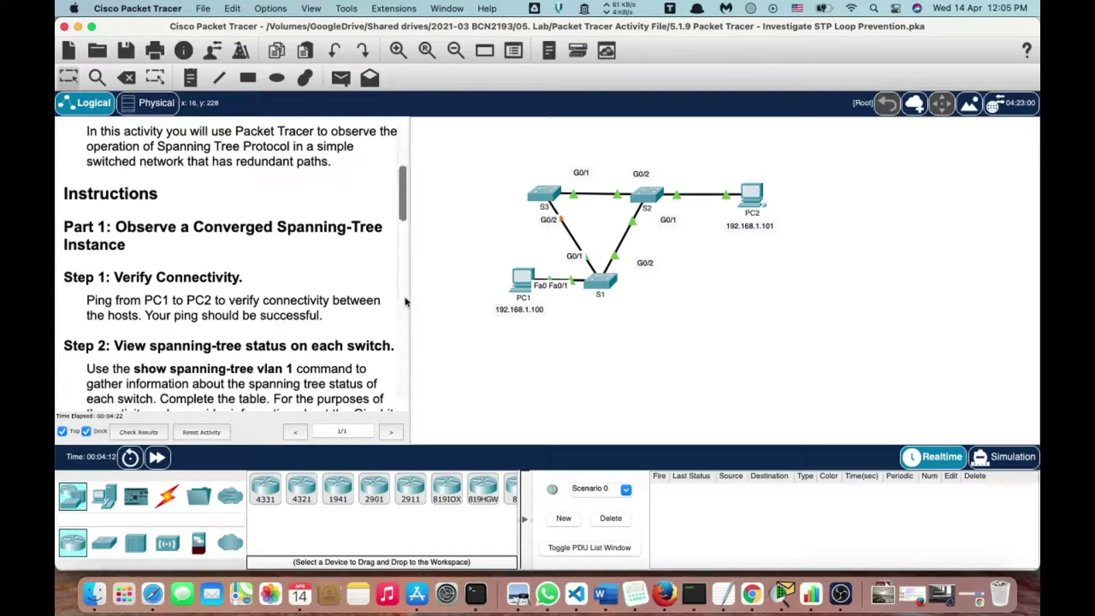
pyautogui.moveTo(409, 303); pyautogui.dragTo(508, 303)
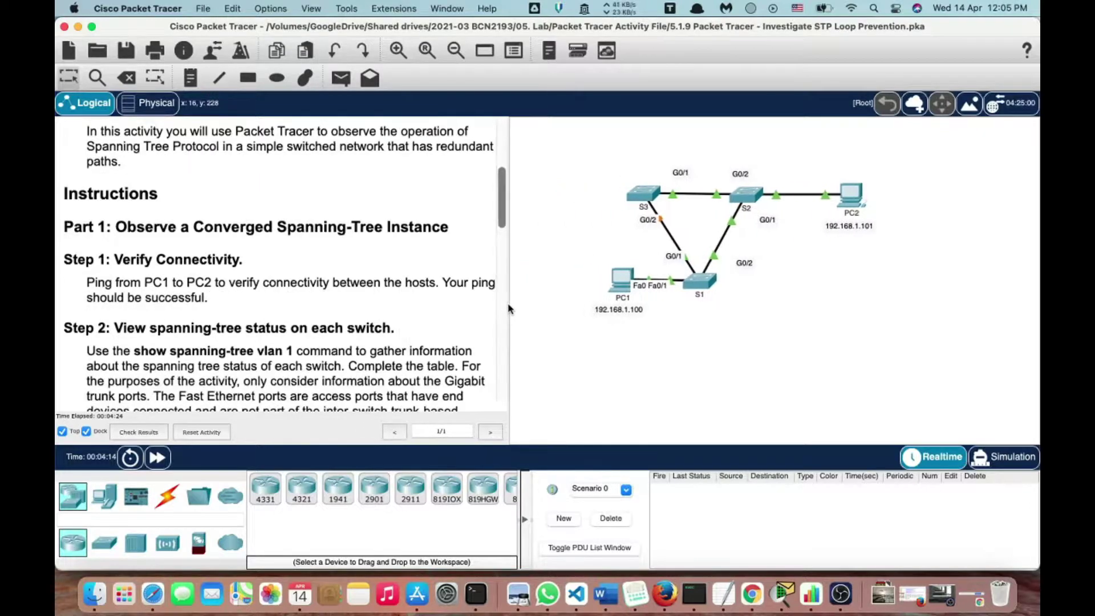
pyautogui.click(400, 50)
pyautogui.scroll(2, 650, 224)
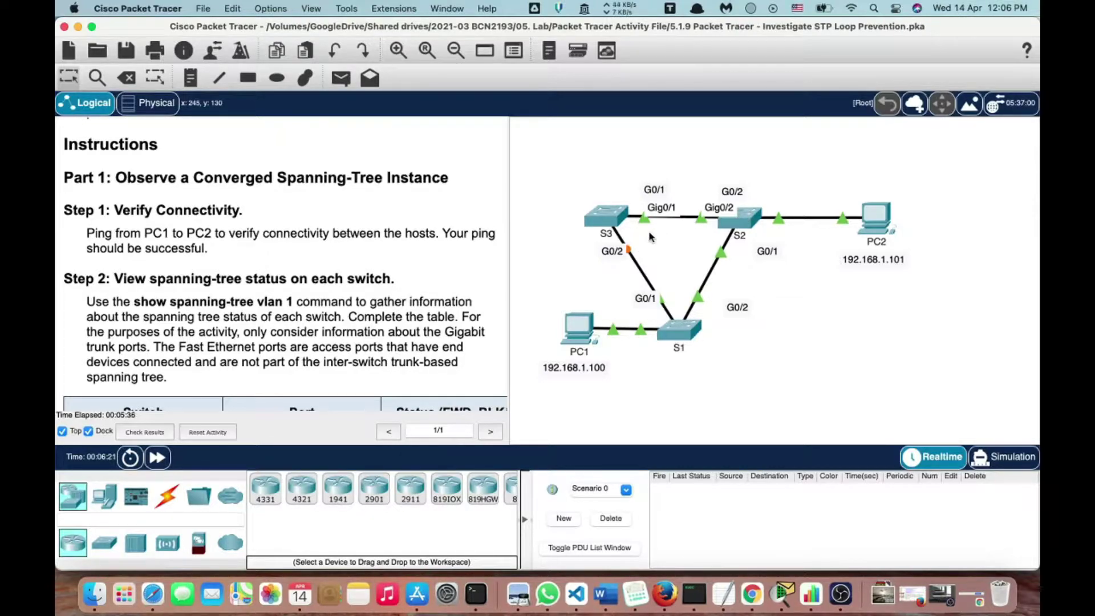
pyautogui.hscroll(-3, 649, 236)
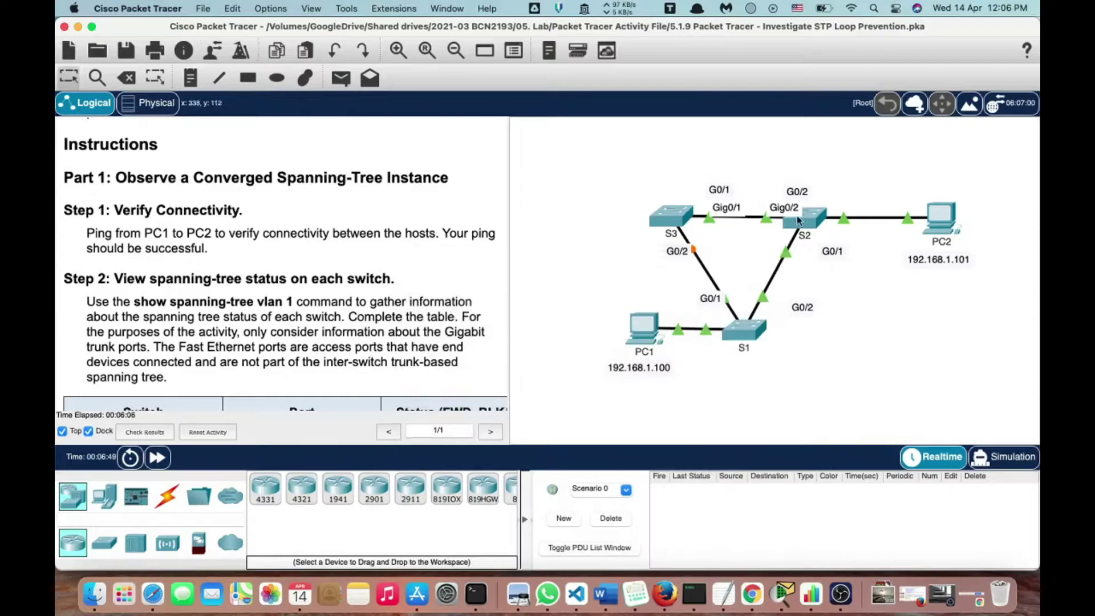
pyautogui.moveTo(813, 220)
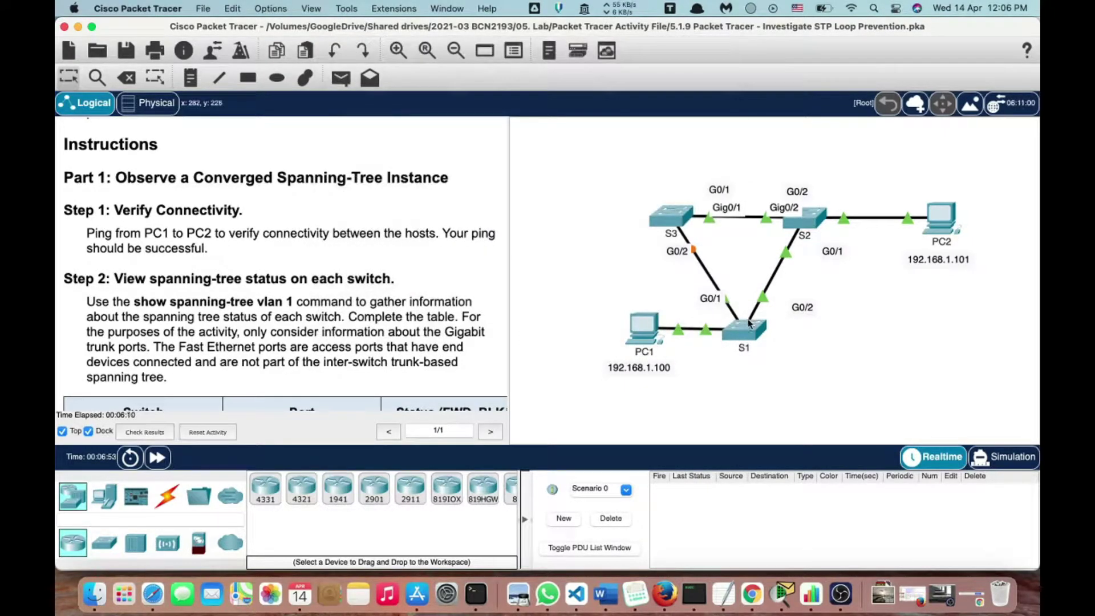
pyautogui.moveTo(749, 323)
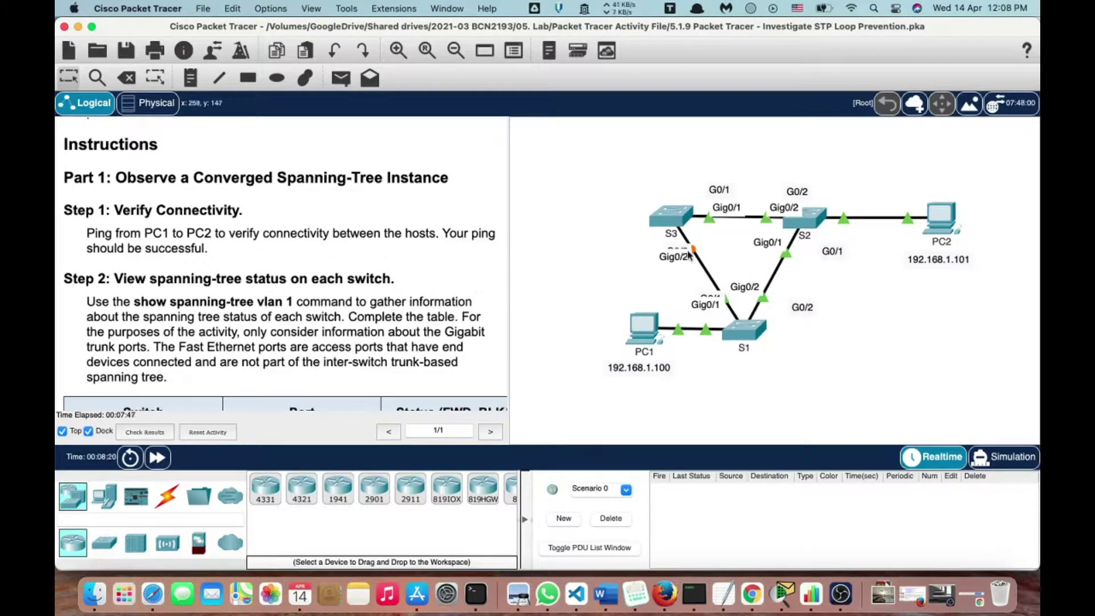
pyautogui.scroll(-1, 332, 350)
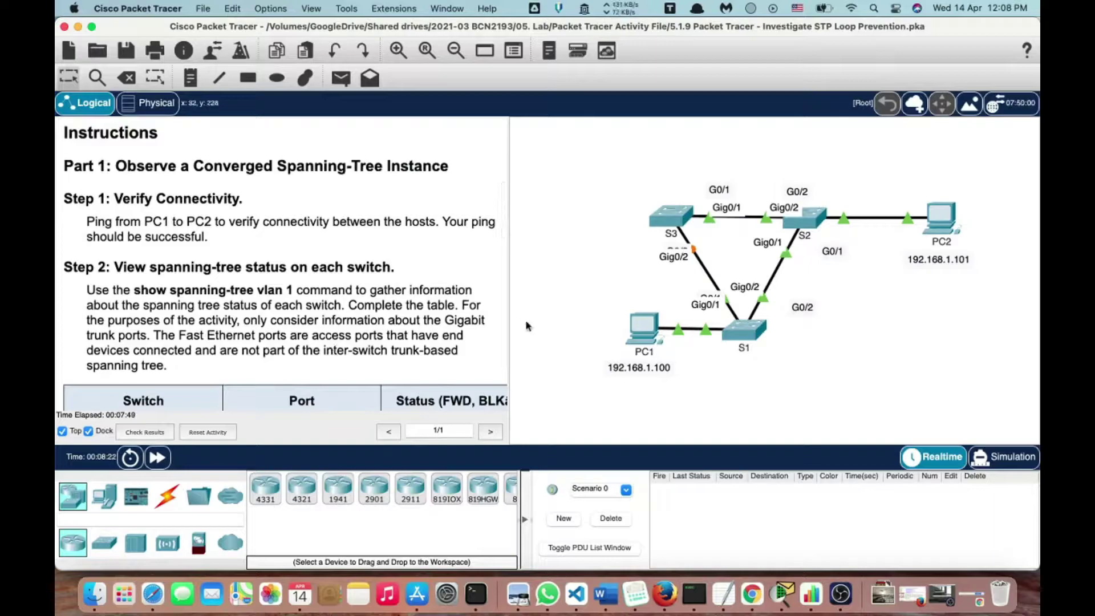
# Ping PC2 at 192.168.1.101 from PC1's command prompt, then return to the topology.
pyautogui.click(649, 335)
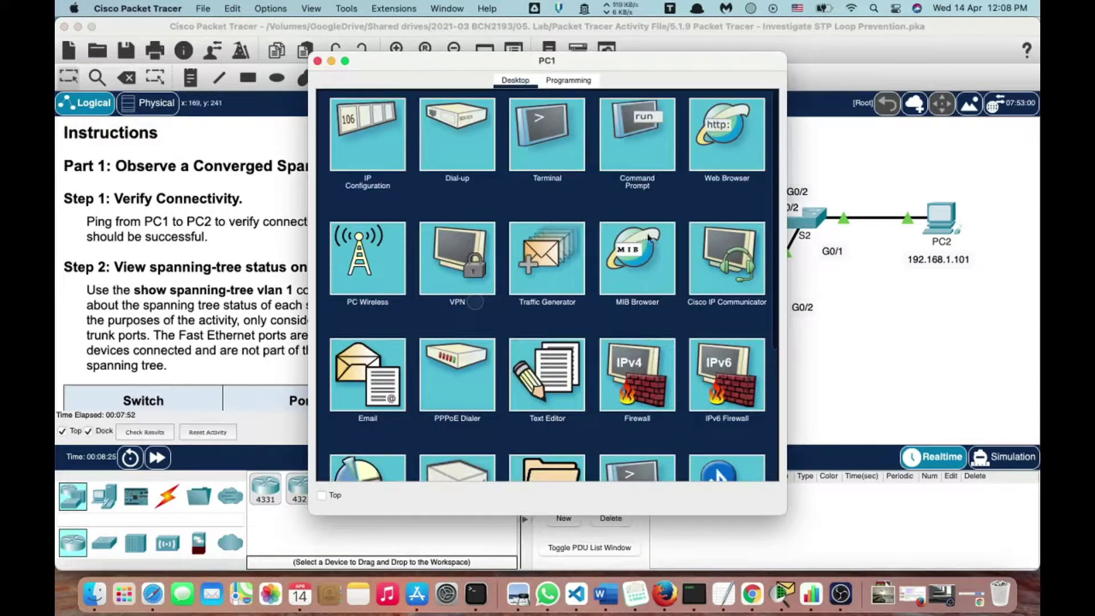
pyautogui.click(631, 134)
pyautogui.write('ping')
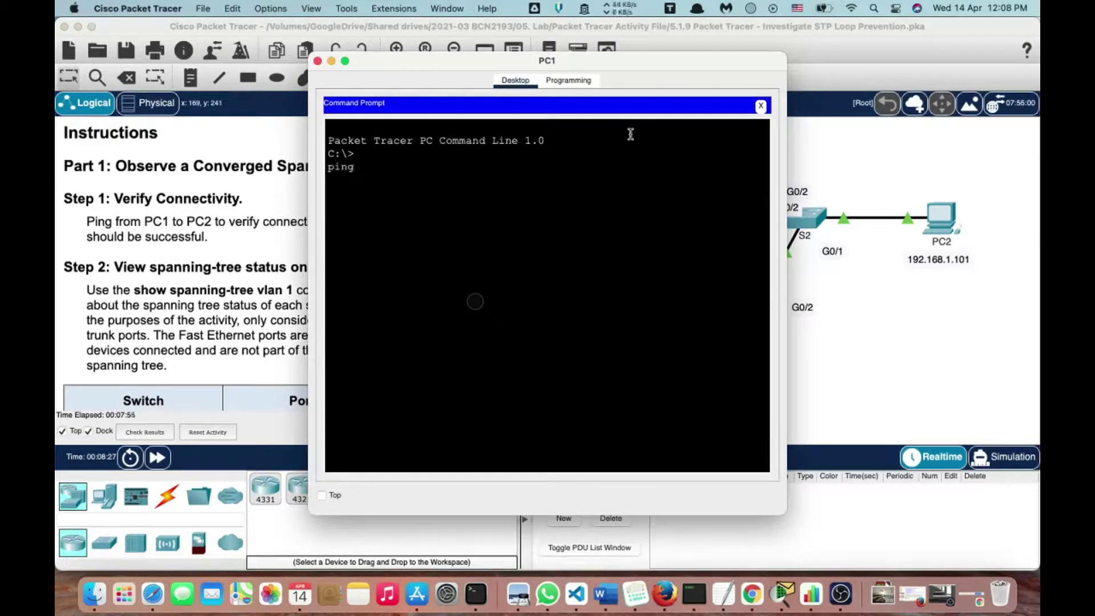
pyautogui.write(' 192.168.1.101')
pyautogui.press('Return')
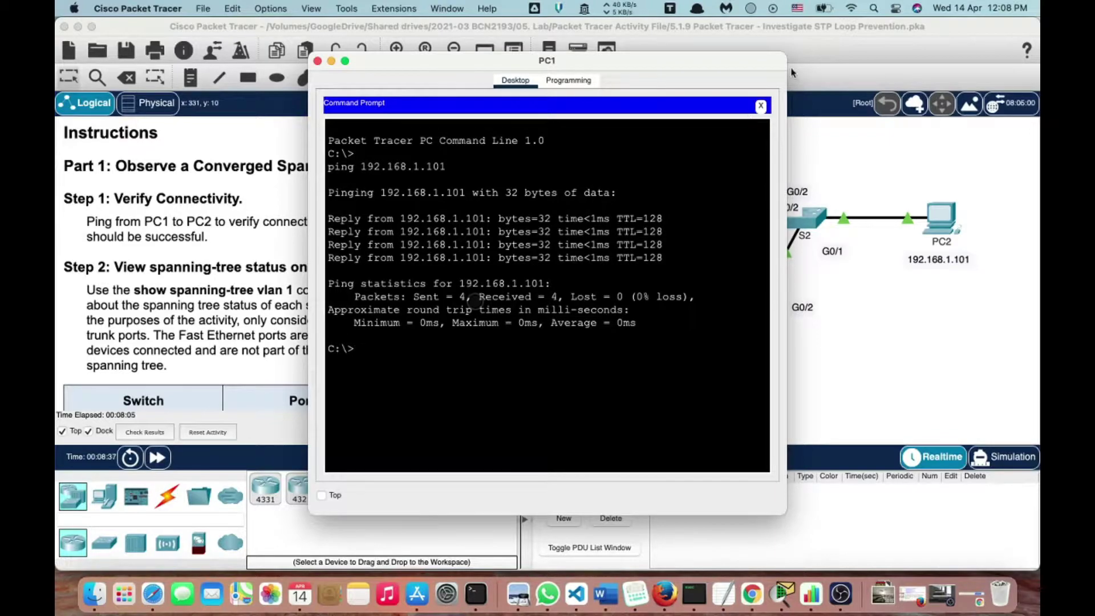
pyautogui.click(862, 331)
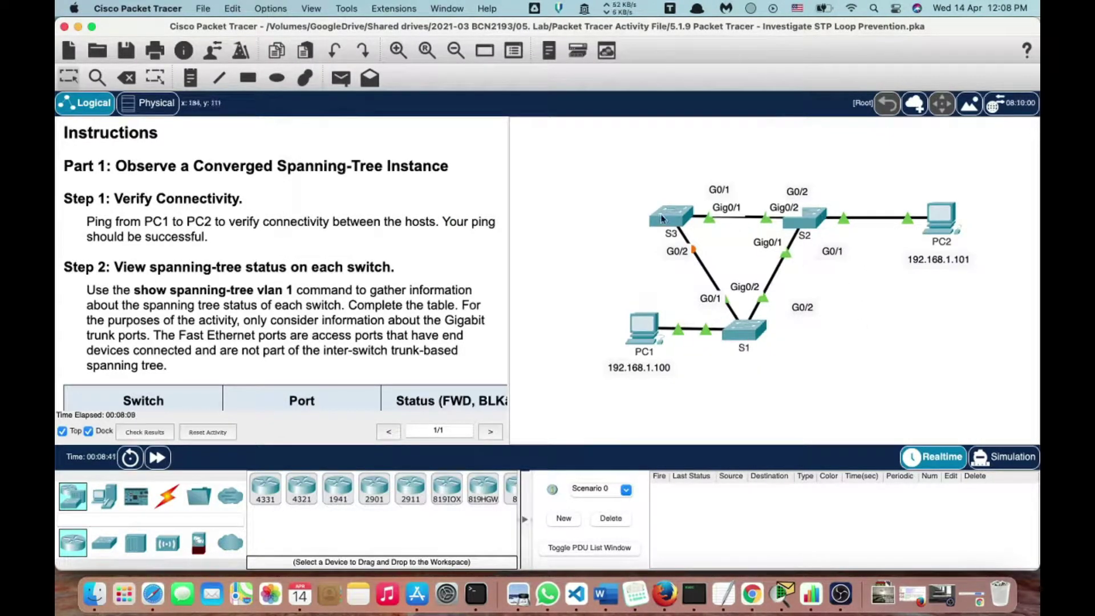
# Read through the spanning-tree status table and questions in the instructions, then open S1's command line in privileged EXEC mode.
pyautogui.moveTo(661, 218)
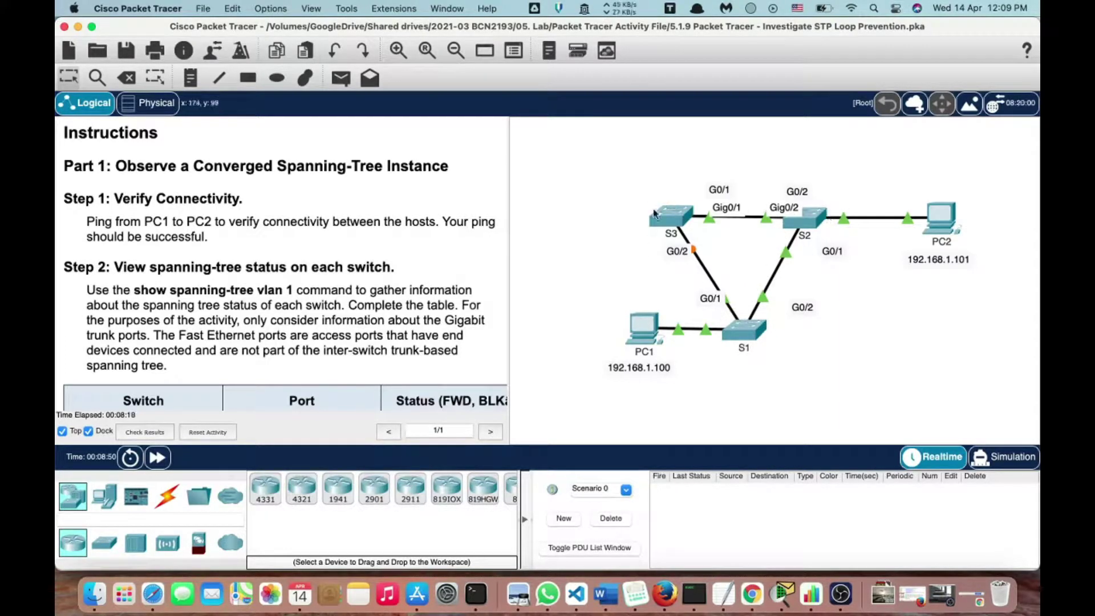
pyautogui.moveTo(645, 222)
pyautogui.scroll(-5, 418, 248)
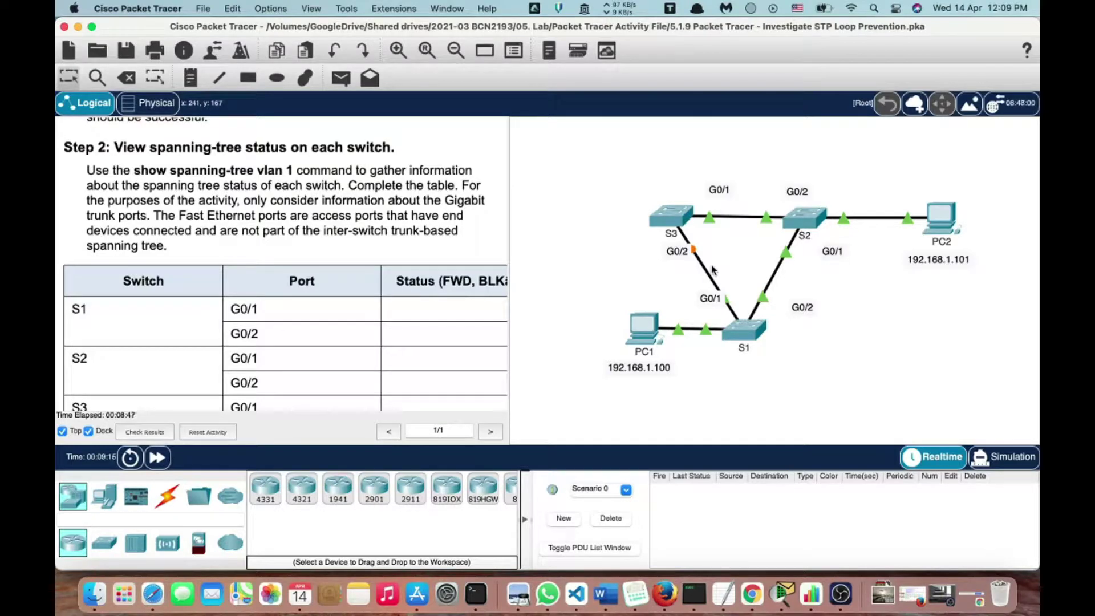
pyautogui.scroll(-5, 736, 336)
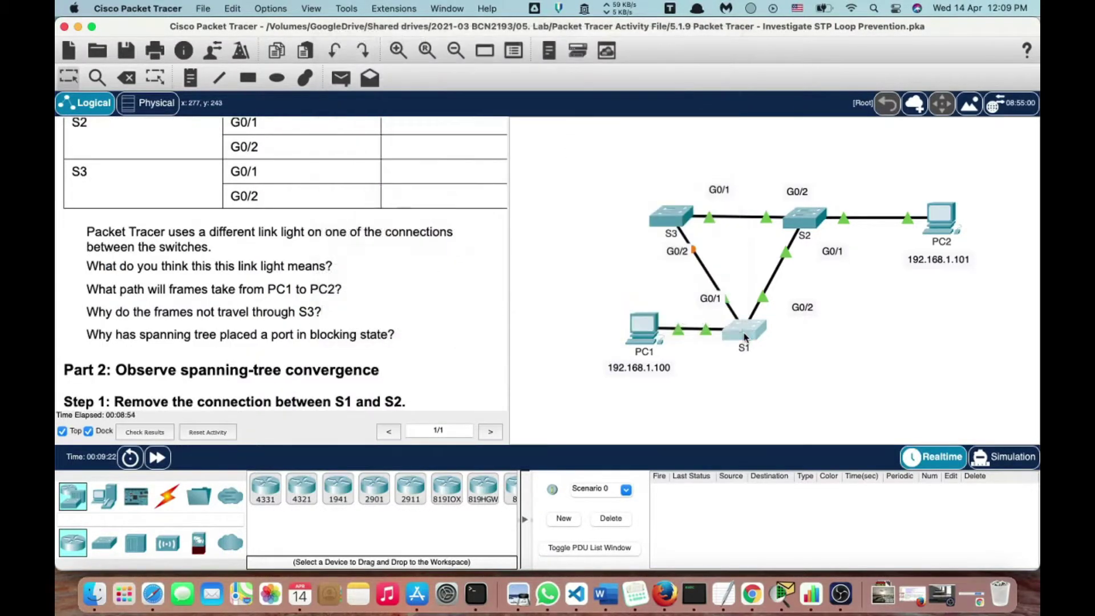
pyautogui.click(744, 337)
pyautogui.press('Return')
pyautogui.press('Return')
pyautogui.press('Return')
pyautogui.write('en')
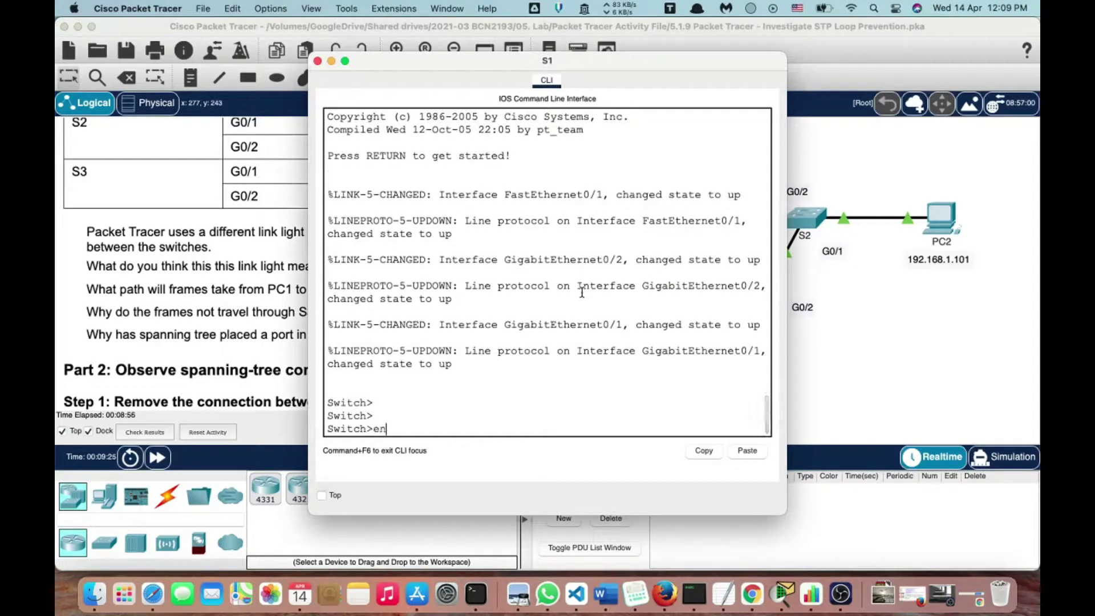
pyautogui.press('Return')
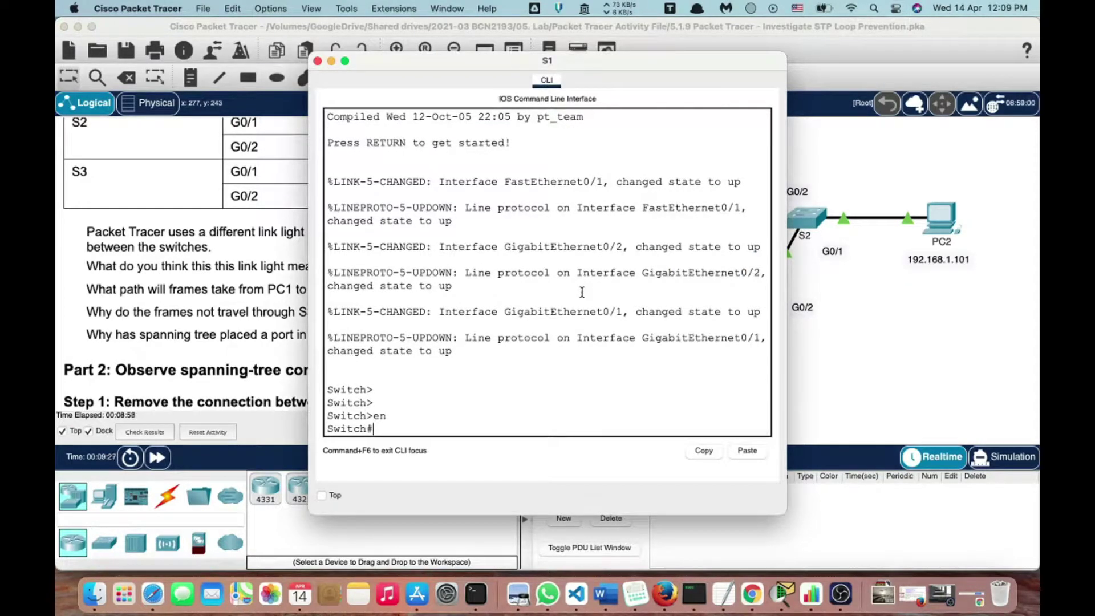
# Run show spanning-tree vlan 1 on S1 and widen its window so the output lines fit.
pyautogui.write('show sp')
pyautogui.press('Tab')
pyautogui.write('v')
pyautogui.press('Tab')
pyautogui.write('1')
pyautogui.press('Return')
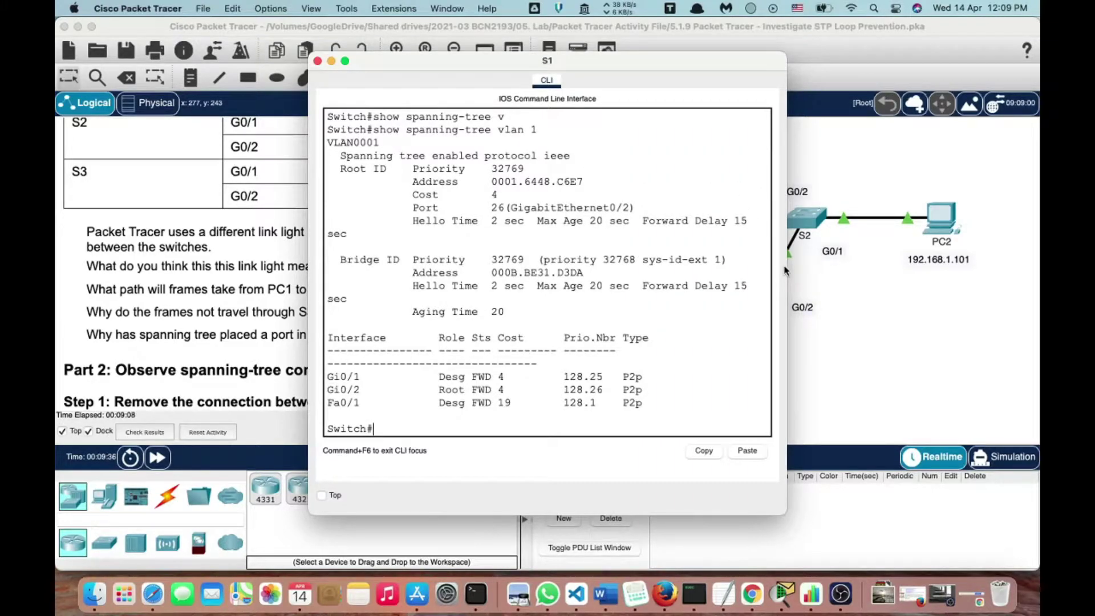
pyautogui.moveTo(786, 268); pyautogui.dragTo(868, 251)
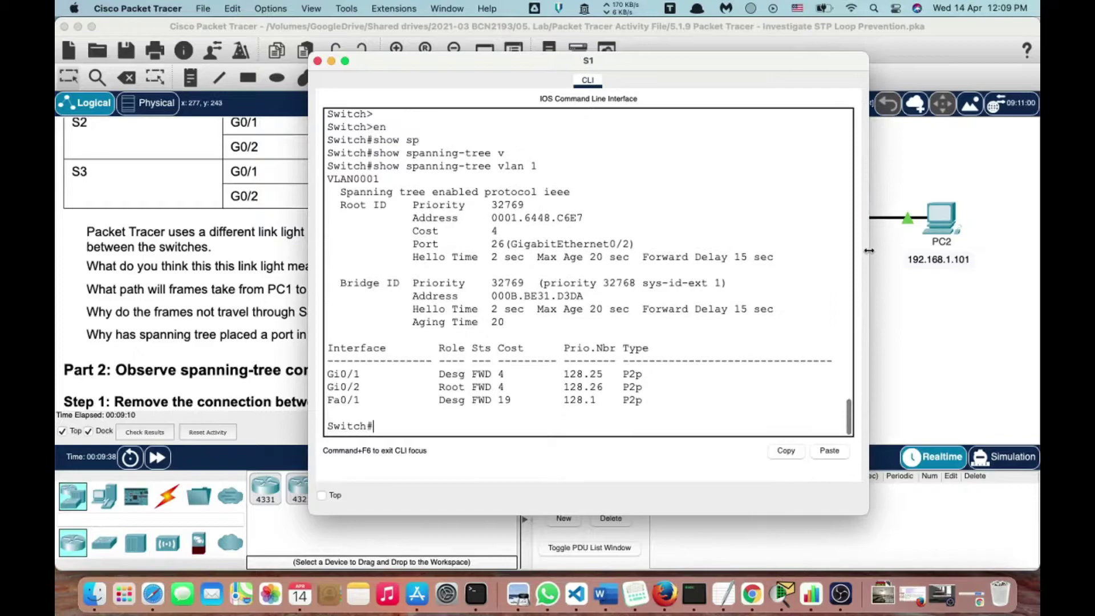
# Run show spanning-tree on S1 without the VLAN option and highlight the command in the output.
pyautogui.press('Up')
pyautogui.press('BackSpace')
pyautogui.press('BackSpace')
pyautogui.press('BackSpace')
pyautogui.press('BackSpace')
pyautogui.press('BackSpace')
pyautogui.press('BackSpace')
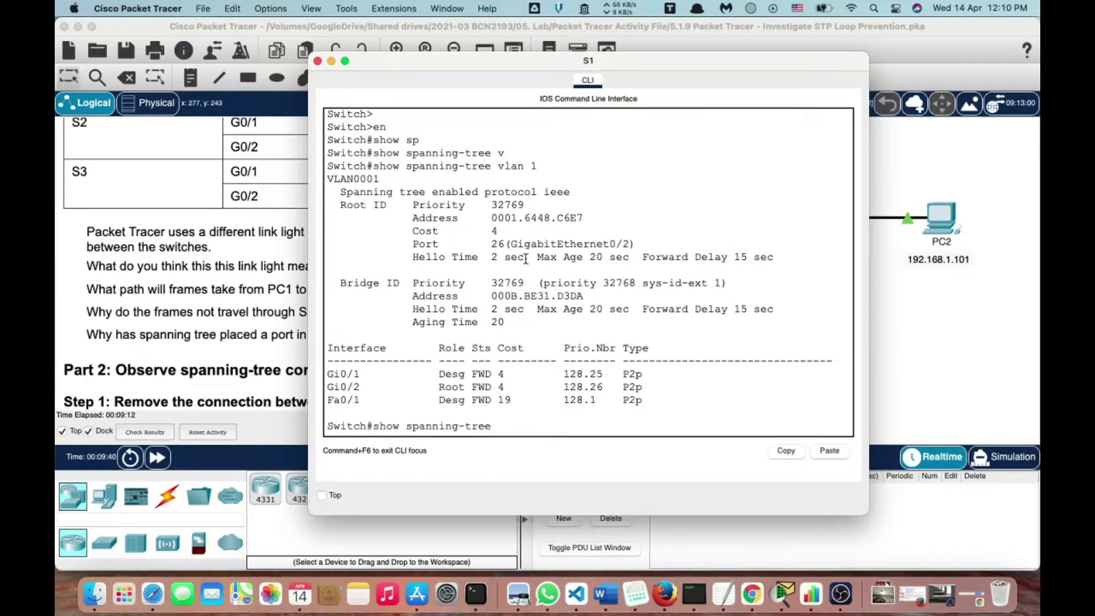
pyautogui.press('Return')
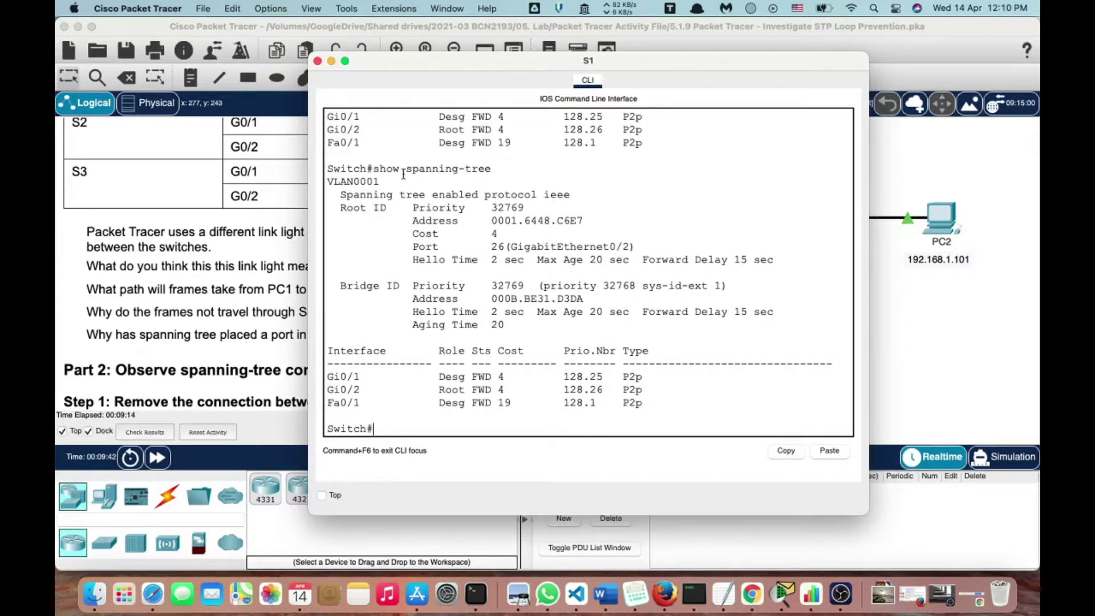
pyautogui.moveTo(375, 169); pyautogui.dragTo(485, 170)
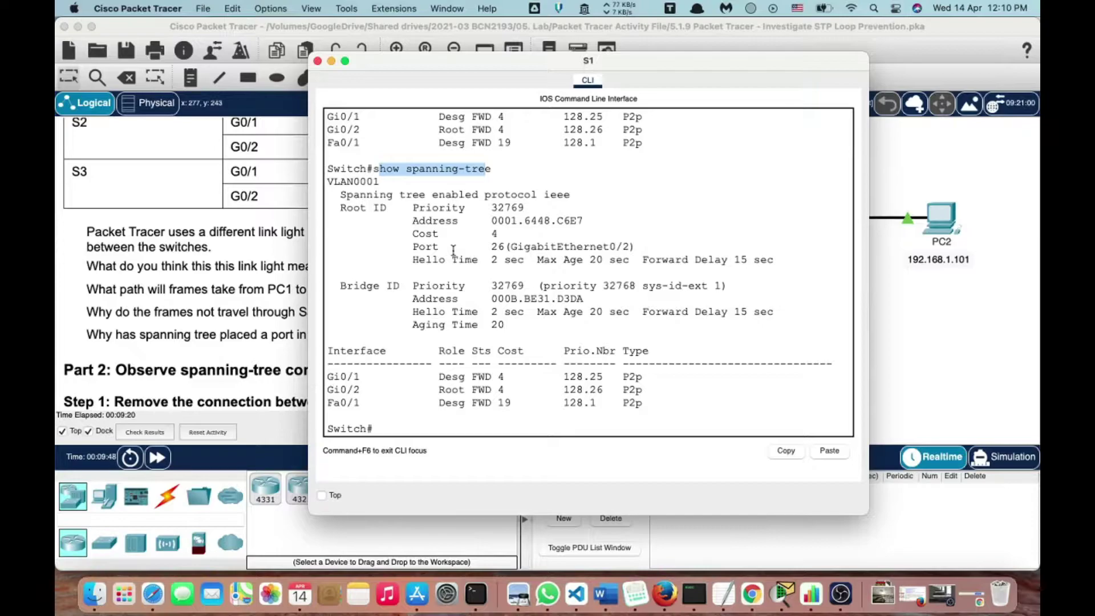
pyautogui.click(452, 321)
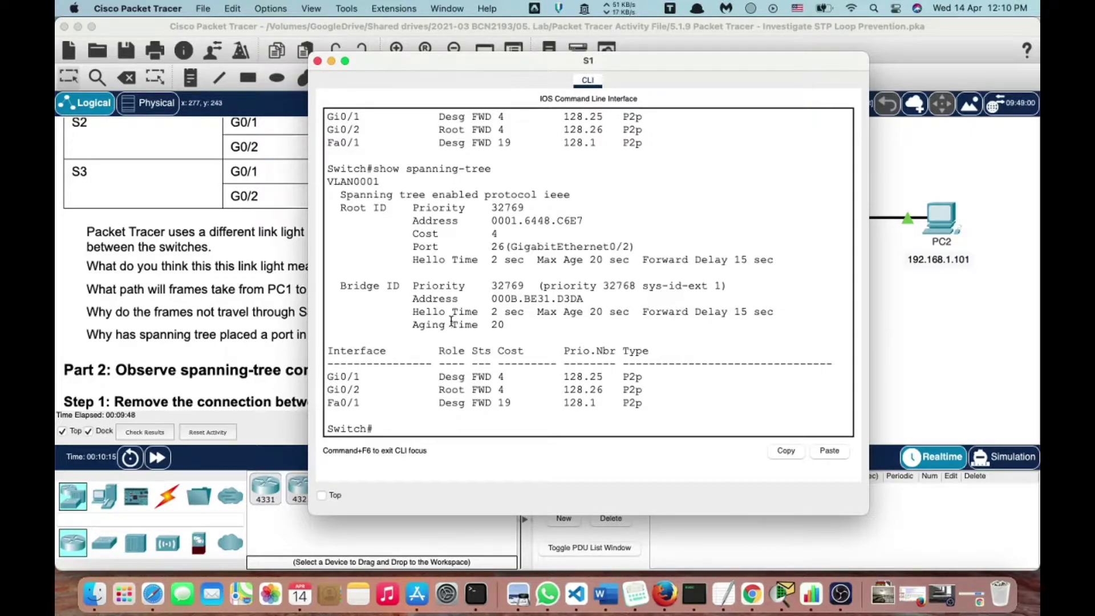
# Recall the show spanning-tree command on S1 and rerun it with the vlan 1 option.
pyautogui.press('Up')
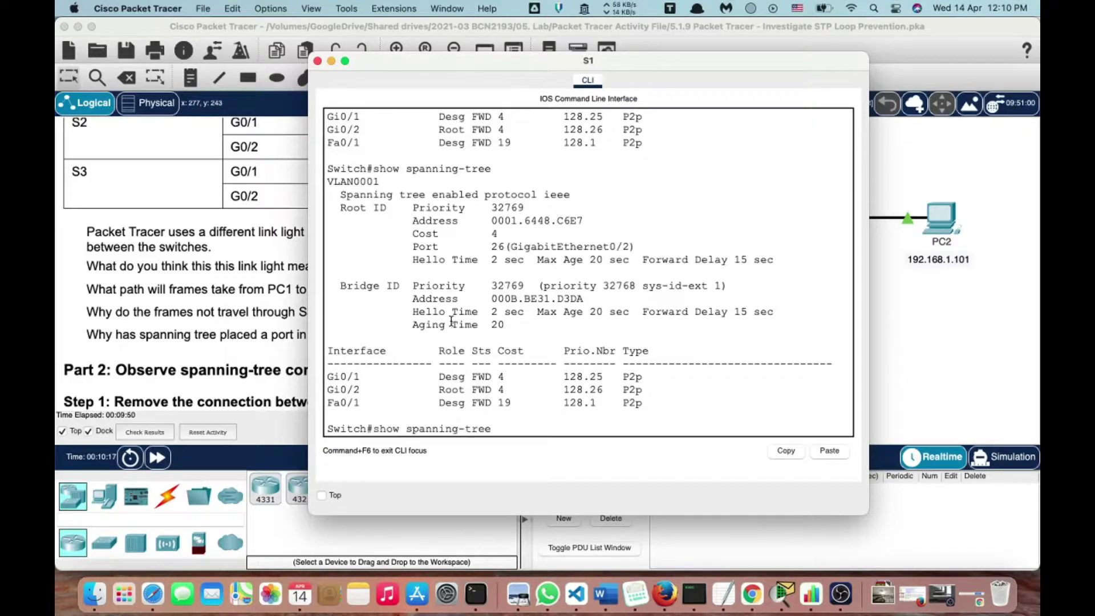
pyautogui.press('Down')
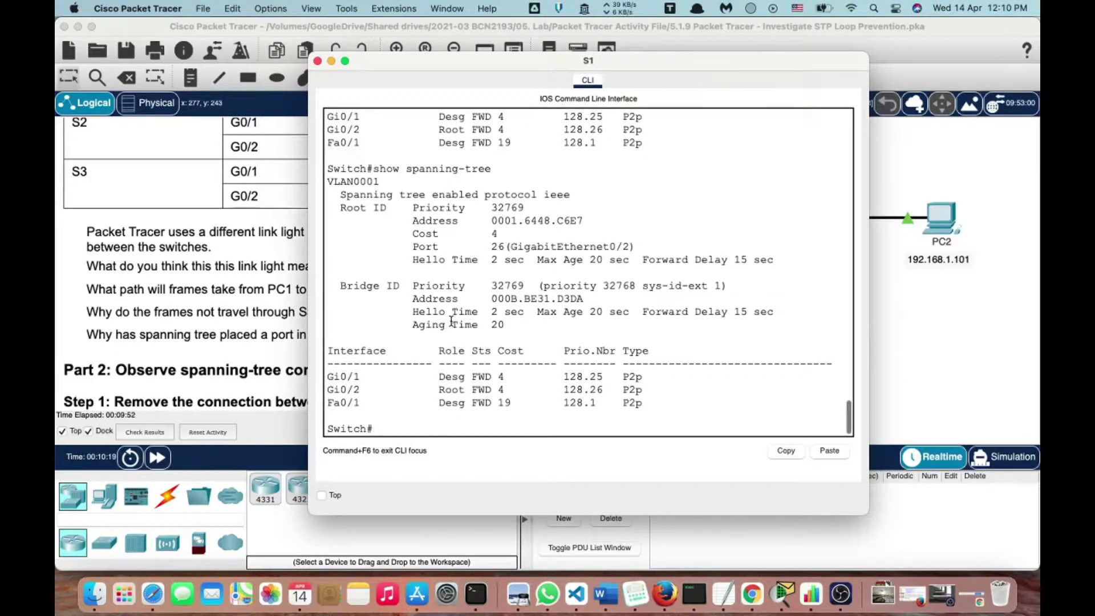
pyautogui.press('Up')
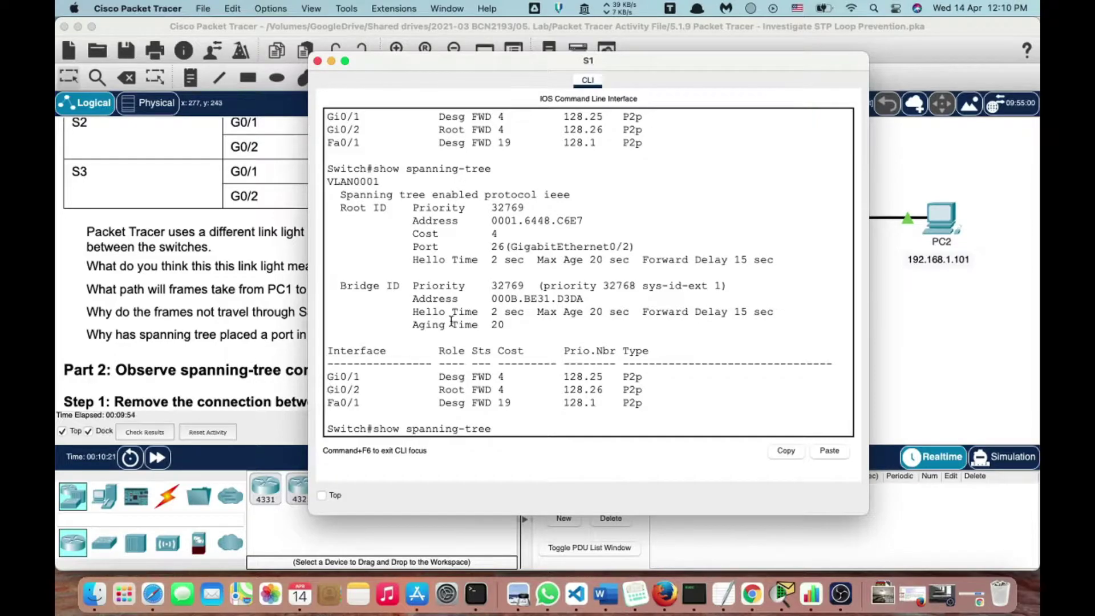
pyautogui.write('vlan 1')
pyautogui.press('Return')
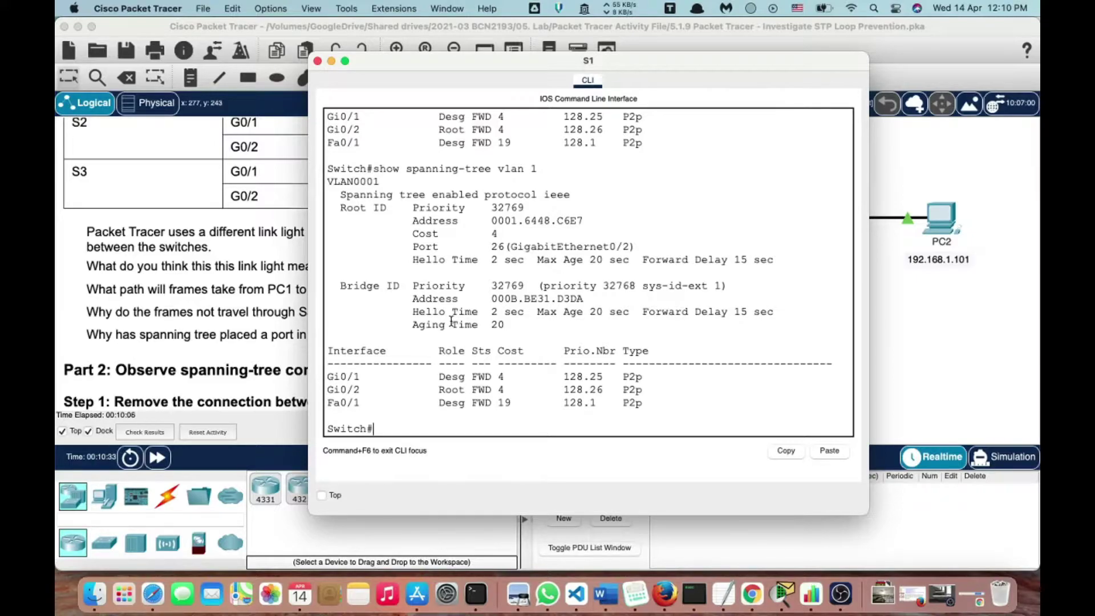
# Examine the Root ID, Bridge ID and interface rows in S1's VLAN 1 output, and move the window clear of the topology.
pyautogui.moveTo(334, 194); pyautogui.dragTo(715, 352)
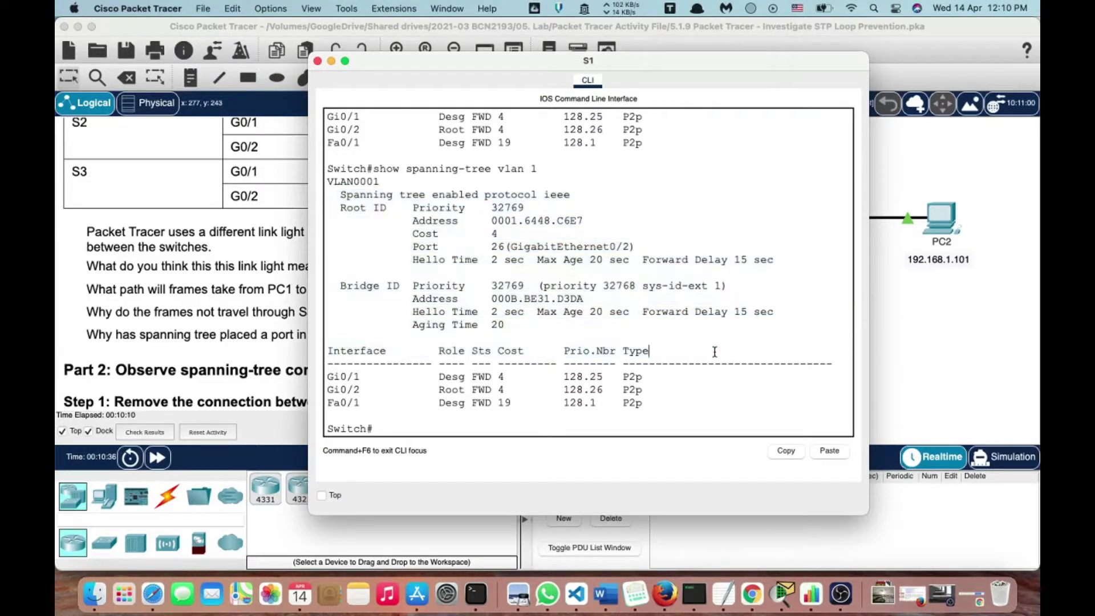
pyautogui.moveTo(336, 194); pyautogui.dragTo(656, 327)
pyautogui.click(360, 203)
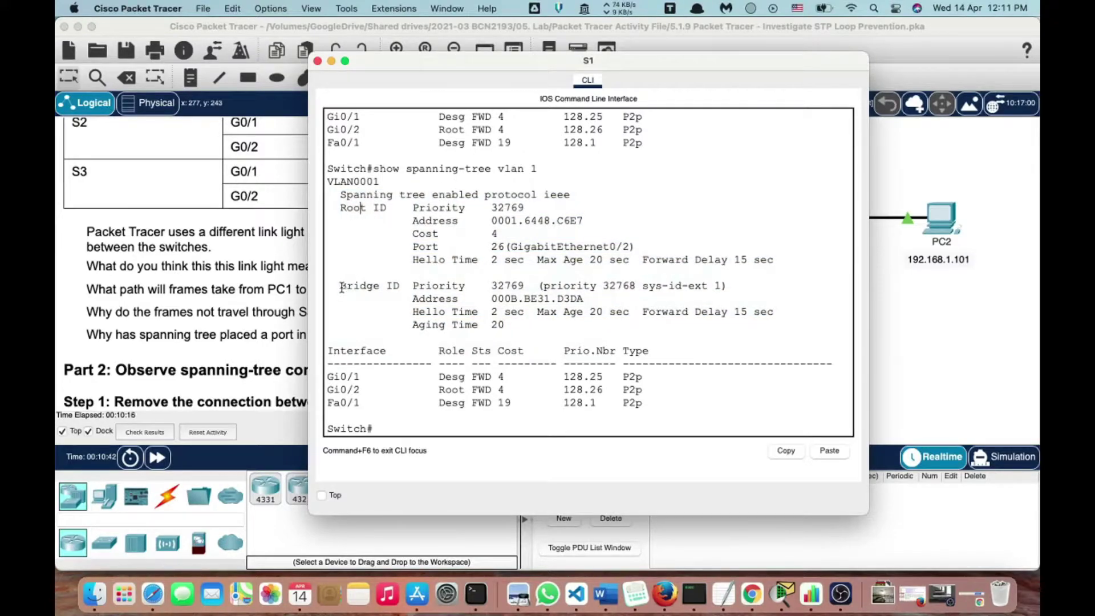
pyautogui.moveTo(341, 287); pyautogui.dragTo(567, 326)
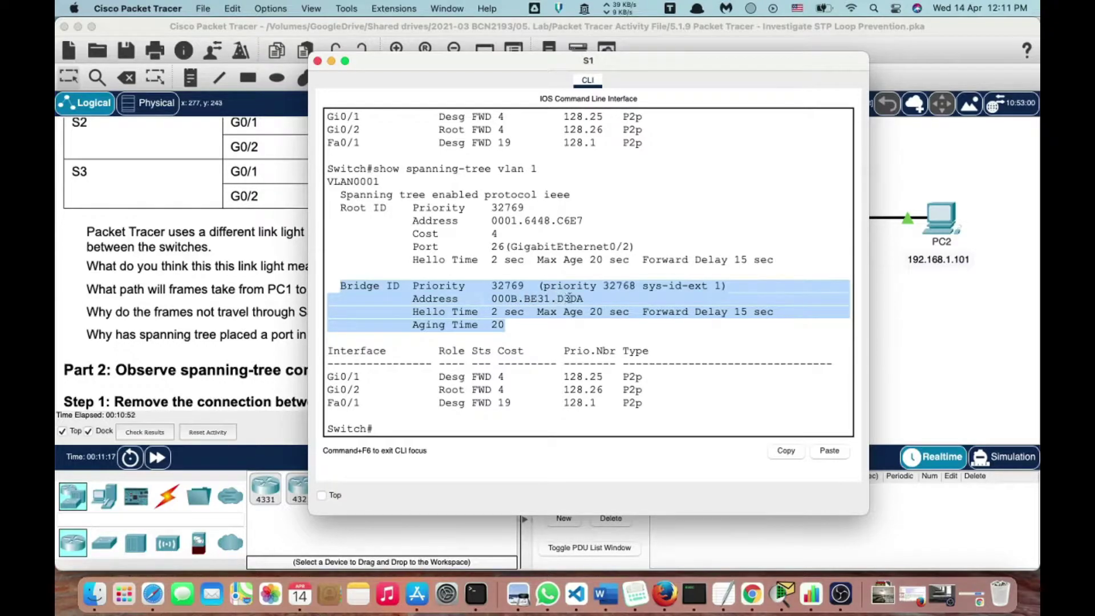
pyautogui.doubleClick(504, 299)
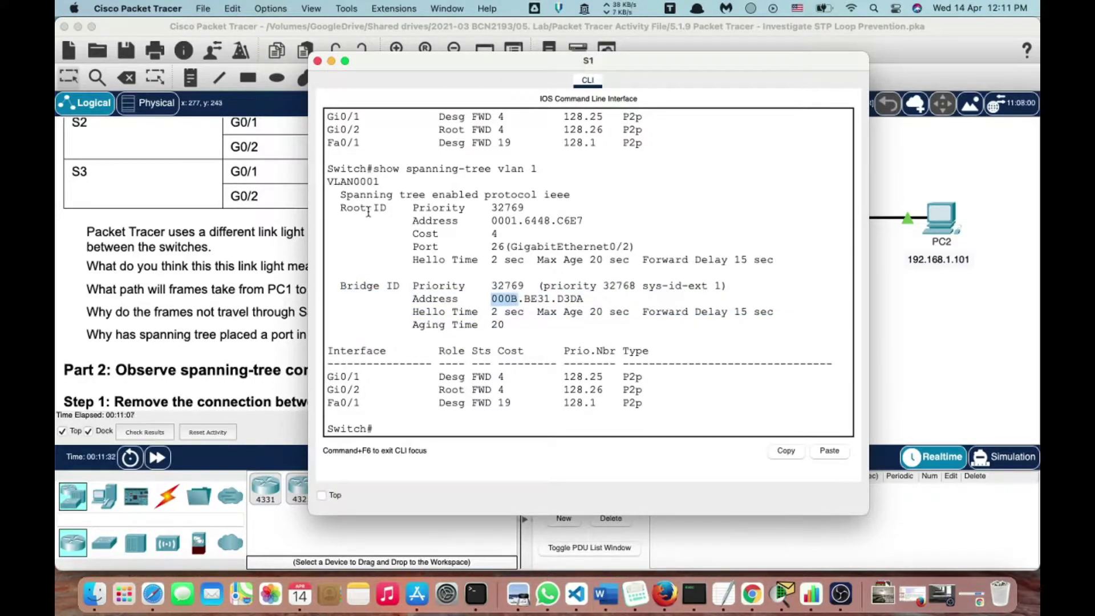
pyautogui.moveTo(339, 209); pyautogui.dragTo(406, 208)
pyautogui.moveTo(491, 208); pyautogui.dragTo(528, 206)
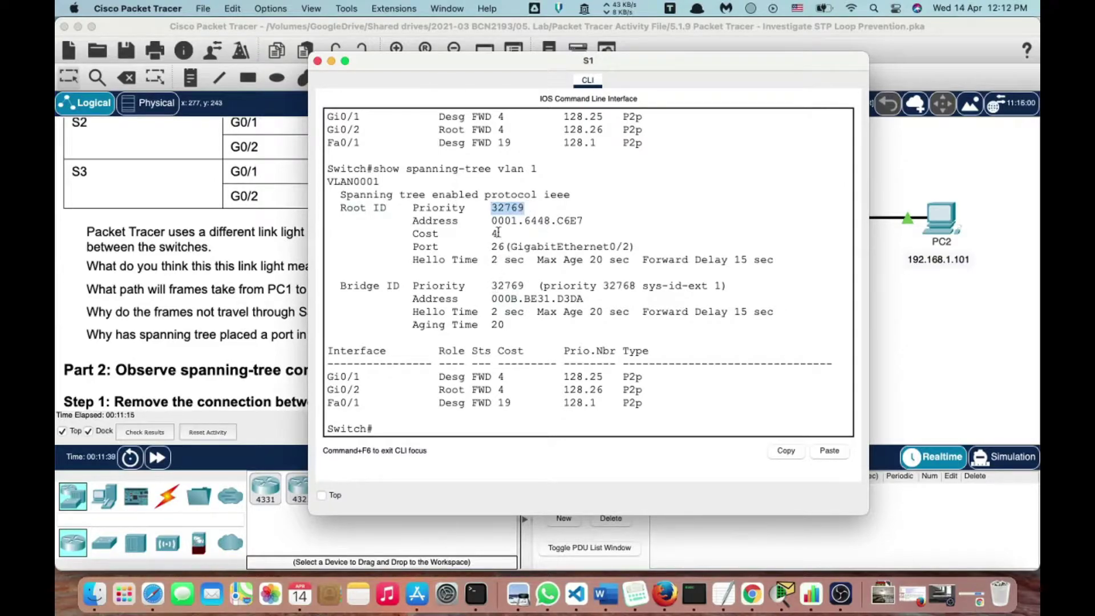
pyautogui.moveTo(491, 220); pyautogui.dragTo(517, 221)
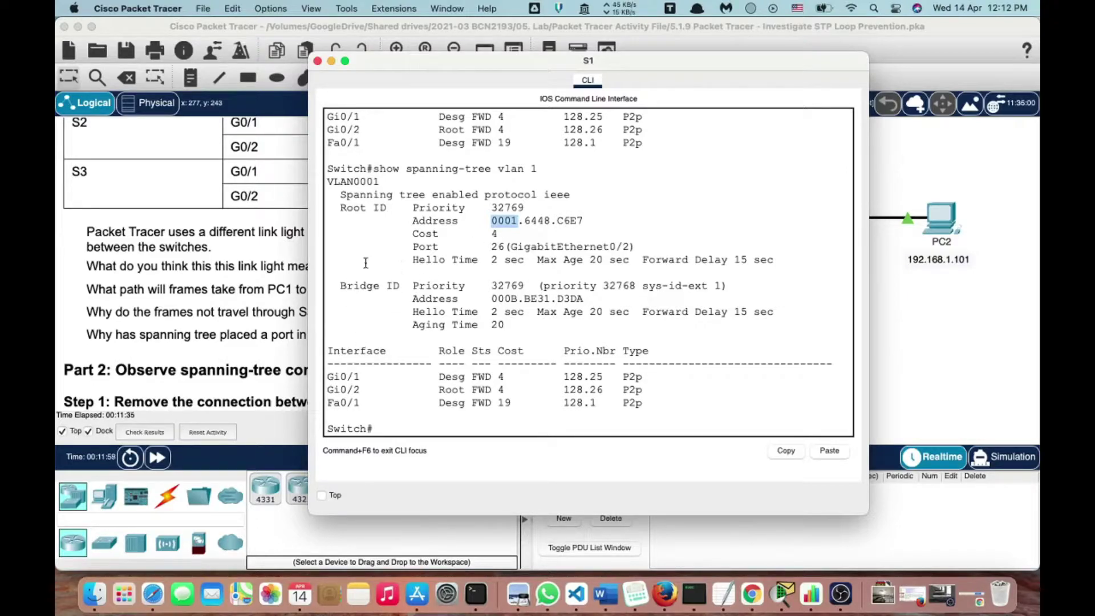
pyautogui.doubleClick(494, 234)
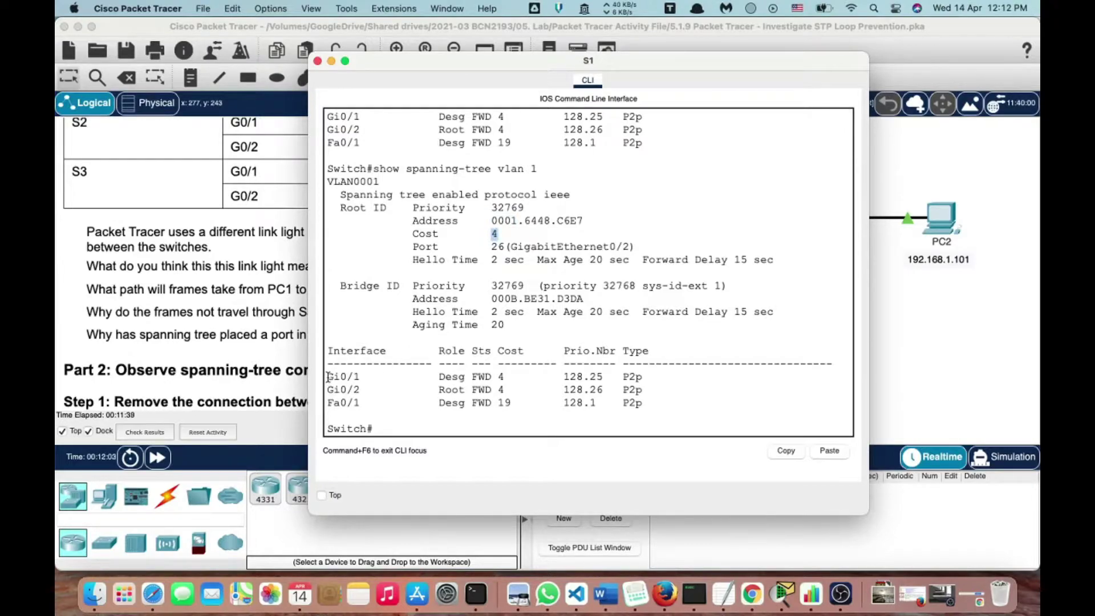
pyautogui.moveTo(328, 377); pyautogui.dragTo(645, 403)
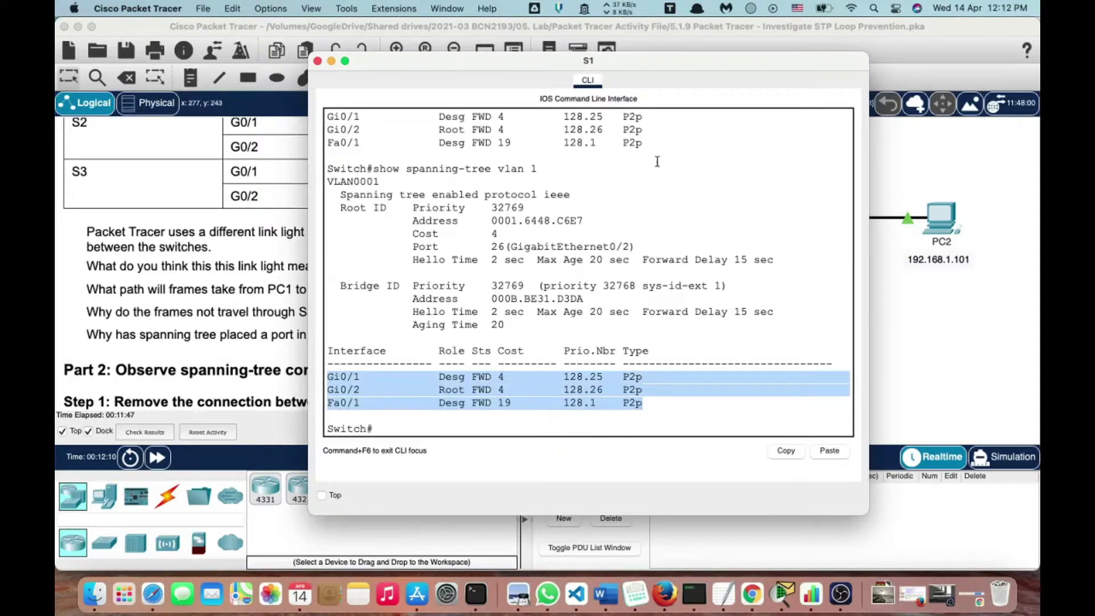
pyautogui.moveTo(665, 63); pyautogui.dragTo(422, 36)
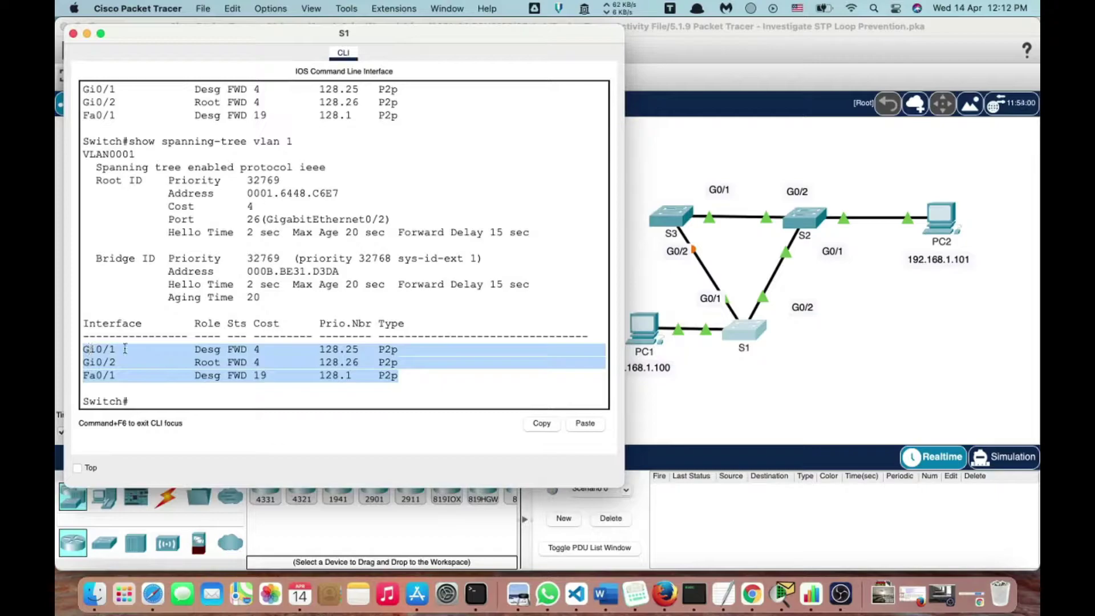
# Examine the role and priority number of the Gi0/1 and Gi0/2 ports in S1's spanning-tree output.
pyautogui.doubleClick(211, 350)
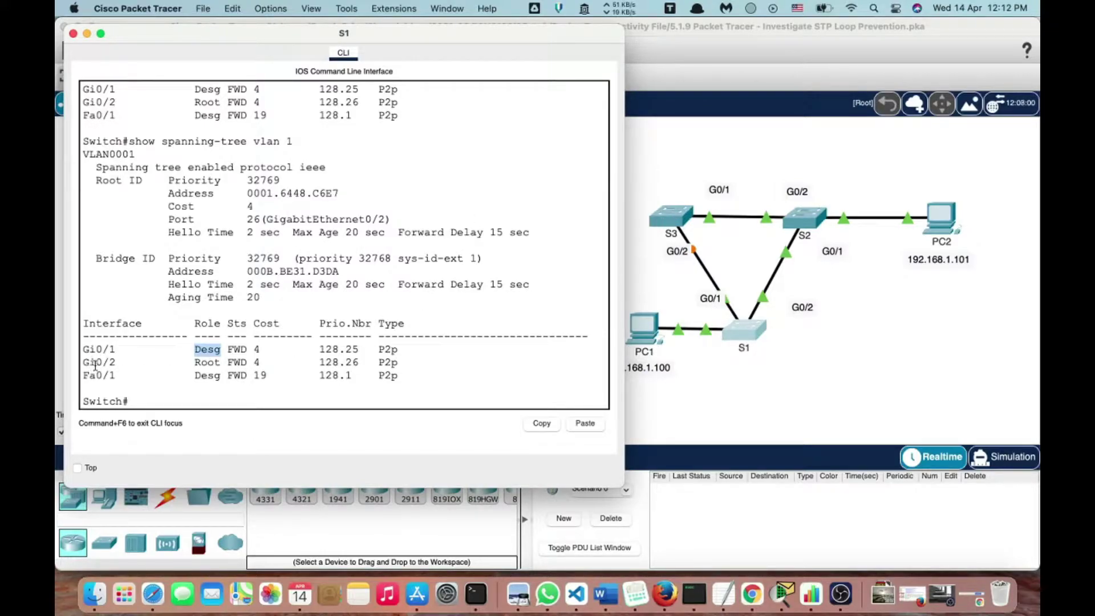
pyautogui.doubleClick(206, 363)
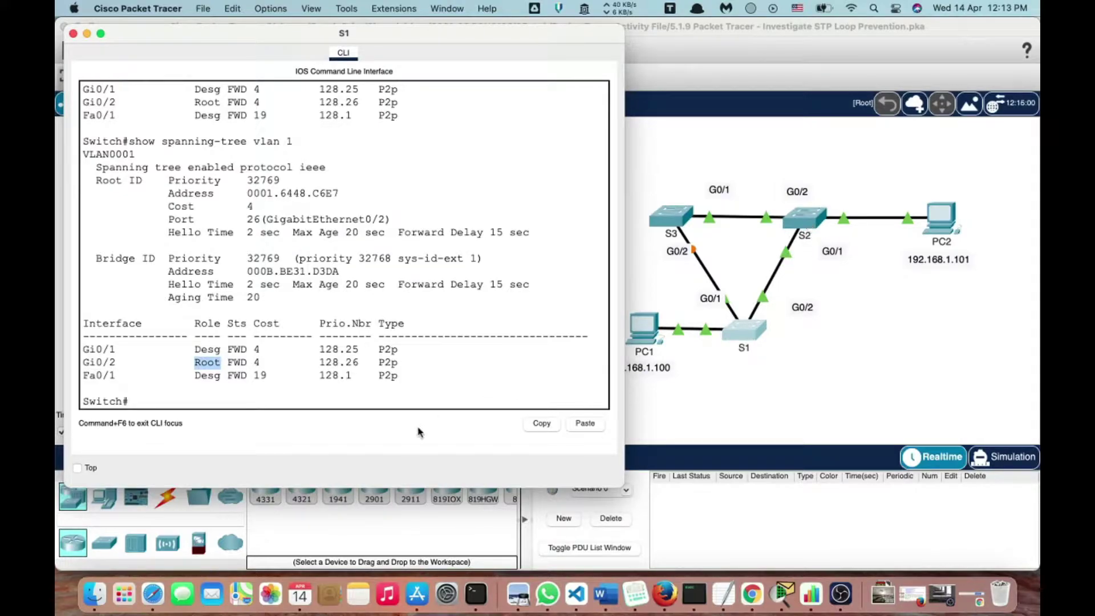
pyautogui.moveTo(320, 349); pyautogui.dragTo(329, 351)
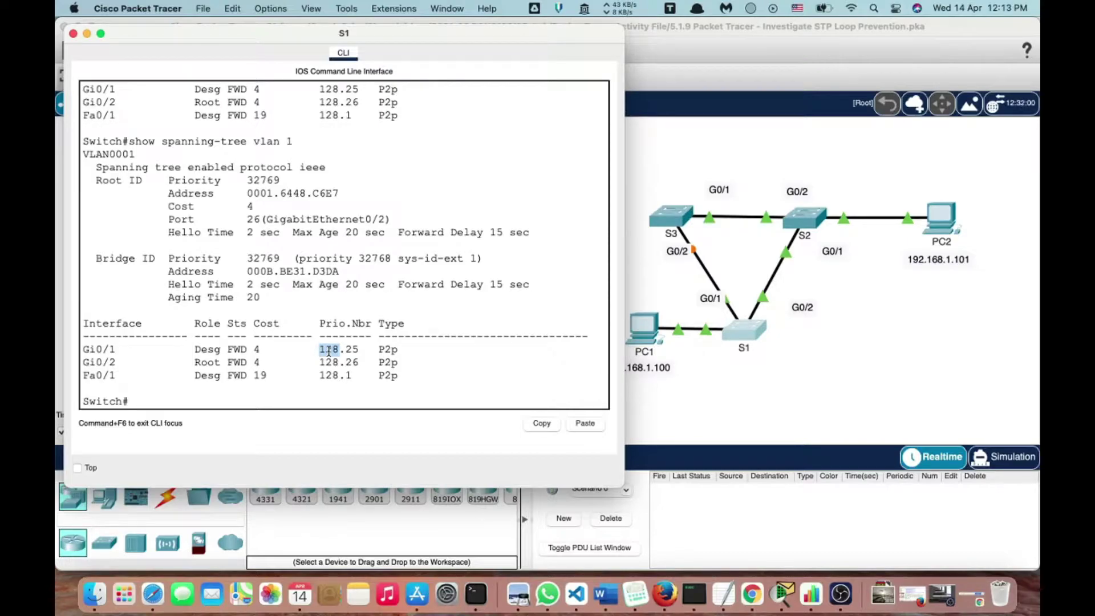
pyautogui.moveTo(328, 351); pyautogui.dragTo(338, 350)
pyautogui.click(330, 362)
pyautogui.doubleClick(330, 363)
pyautogui.click(330, 361)
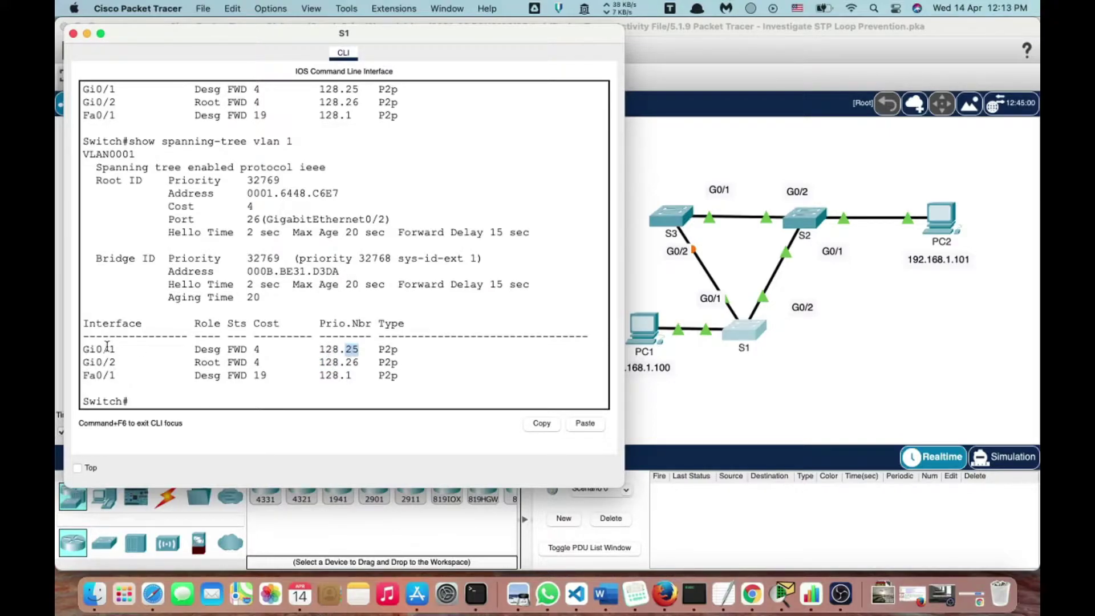
pyautogui.moveTo(102, 348); pyautogui.dragTo(117, 348)
pyautogui.tripleClick(321, 352)
pyautogui.click(321, 352)
# Open the S3 switch's command line and enter privileged EXEC mode with en.
pyautogui.click(665, 222)
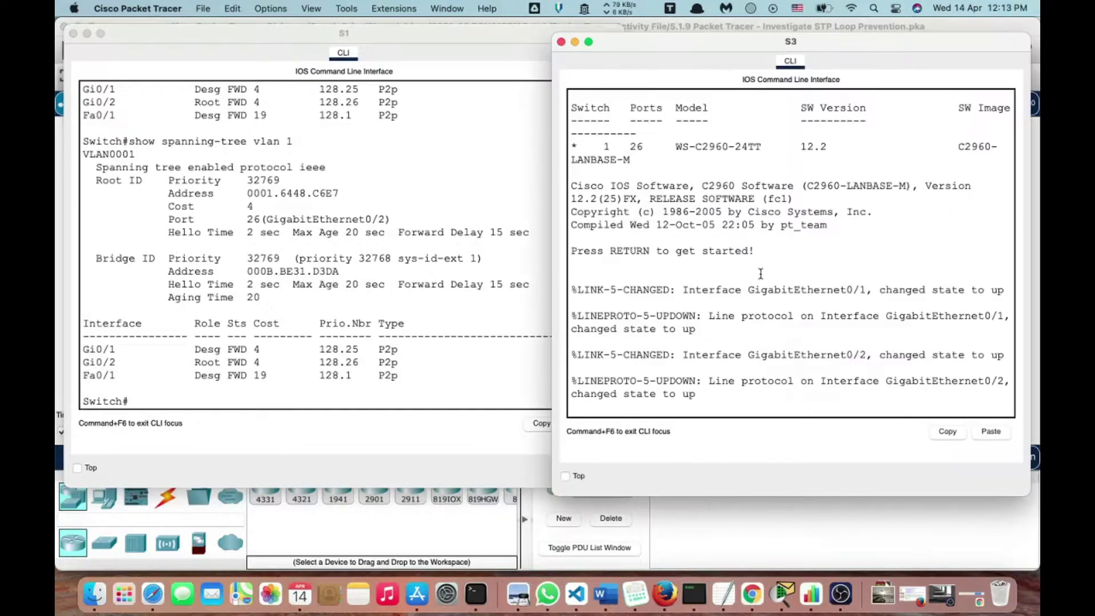
pyautogui.press('Return')
pyautogui.press('Return')
pyautogui.write('en')
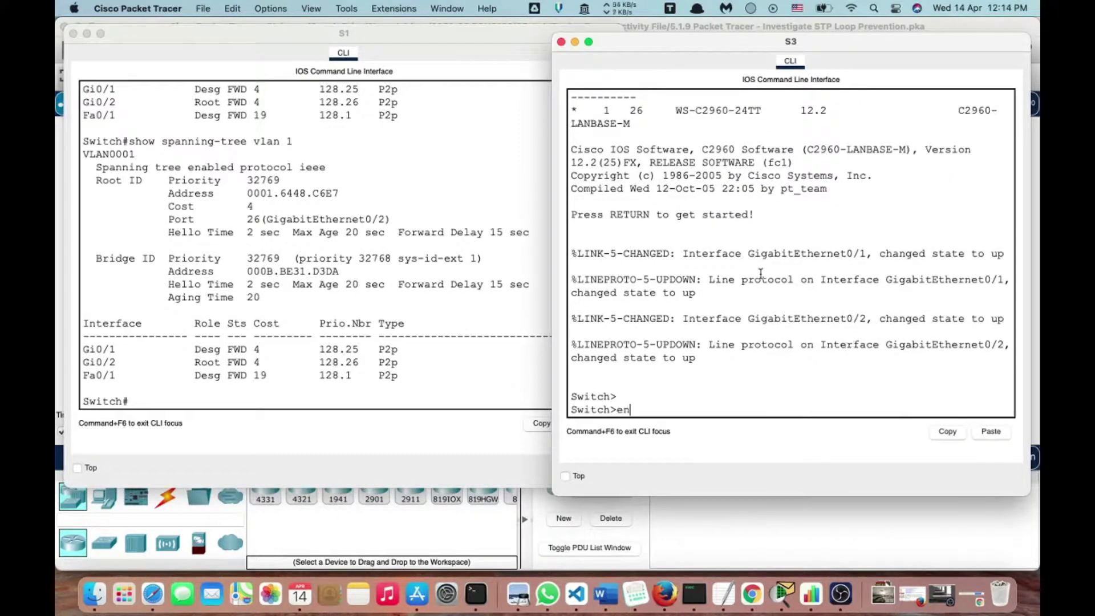
pyautogui.press('Return')
# Run show spanning-tree vlan 1 on S3.
pyautogui.write('sh')
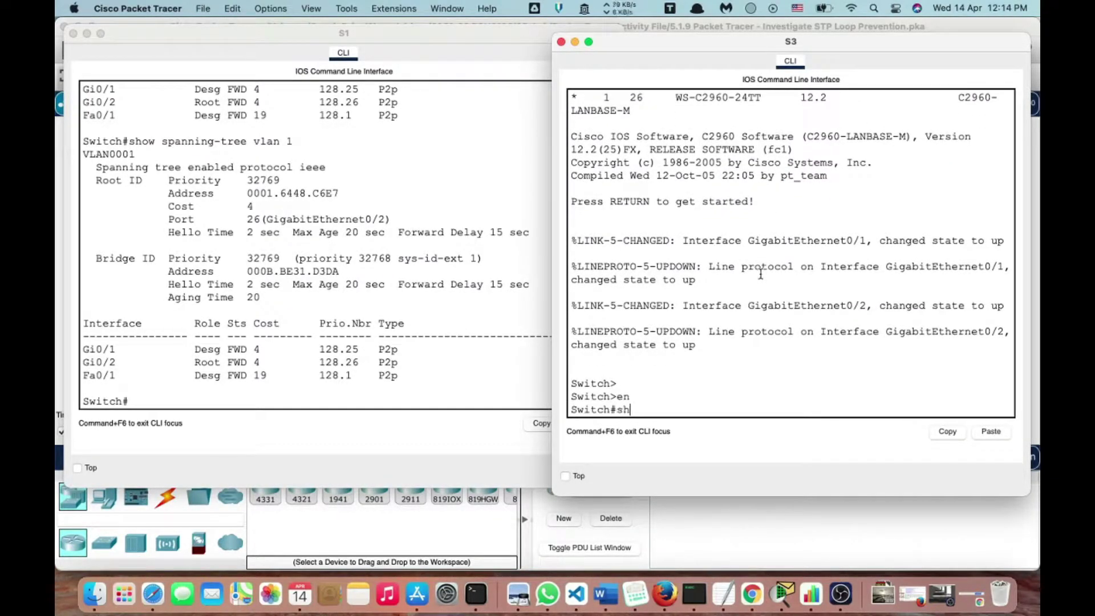
pyautogui.press('Tab')
pyautogui.write('spa')
pyautogui.press('Tab')
pyautogui.write('vlan 1')
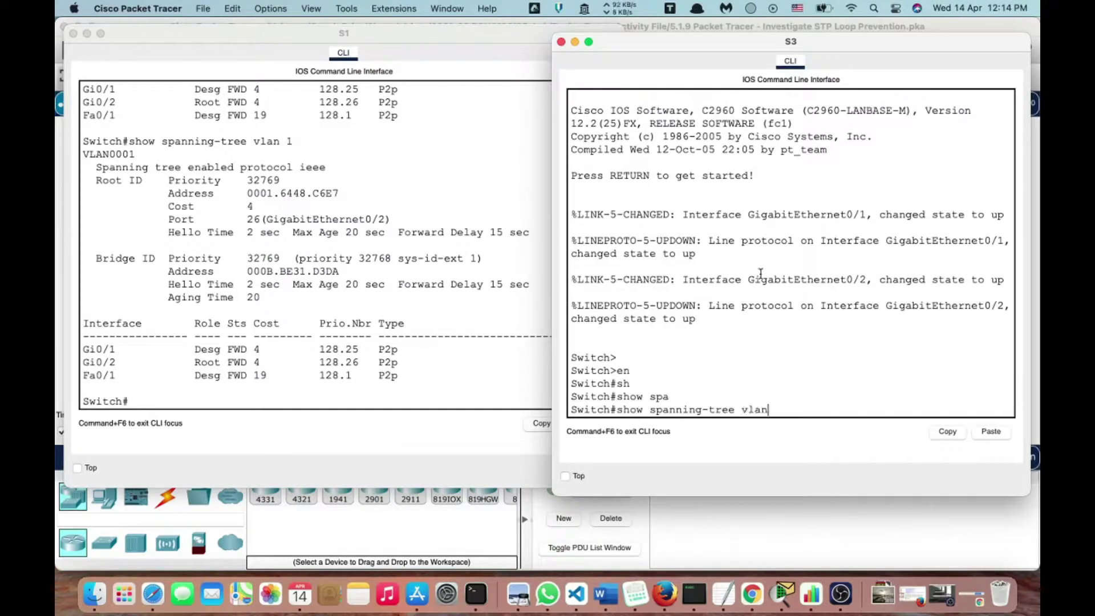
pyautogui.press('Return')
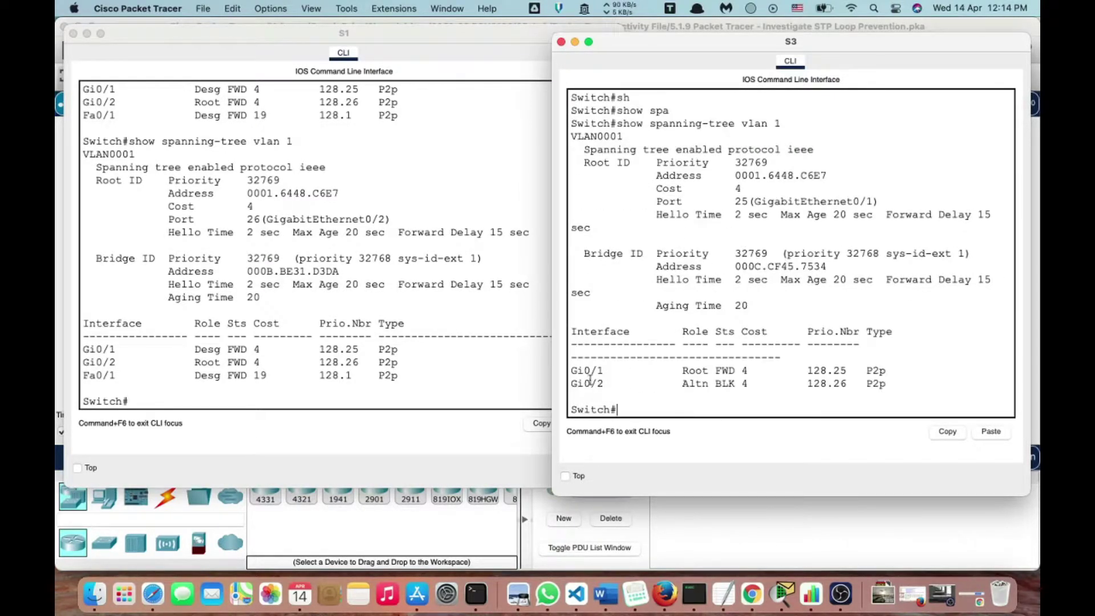
# Examine the role and status of ports Gi0/1 and Gi0/2 in S3's VLAN 1 spanning-tree output.
pyautogui.moveTo(574, 366); pyautogui.dragTo(757, 384)
pyautogui.doubleClick(723, 372)
pyautogui.tripleClick(694, 370)
pyautogui.doubleClick(694, 371)
pyautogui.tripleClick(694, 370)
pyautogui.doubleClick(693, 371)
pyautogui.doubleClick(696, 383)
# Check the topology behind S3's window, place the window beside S1's and widen it so the output lines fit.
pyautogui.moveTo(671, 46); pyautogui.dragTo(654, 320)
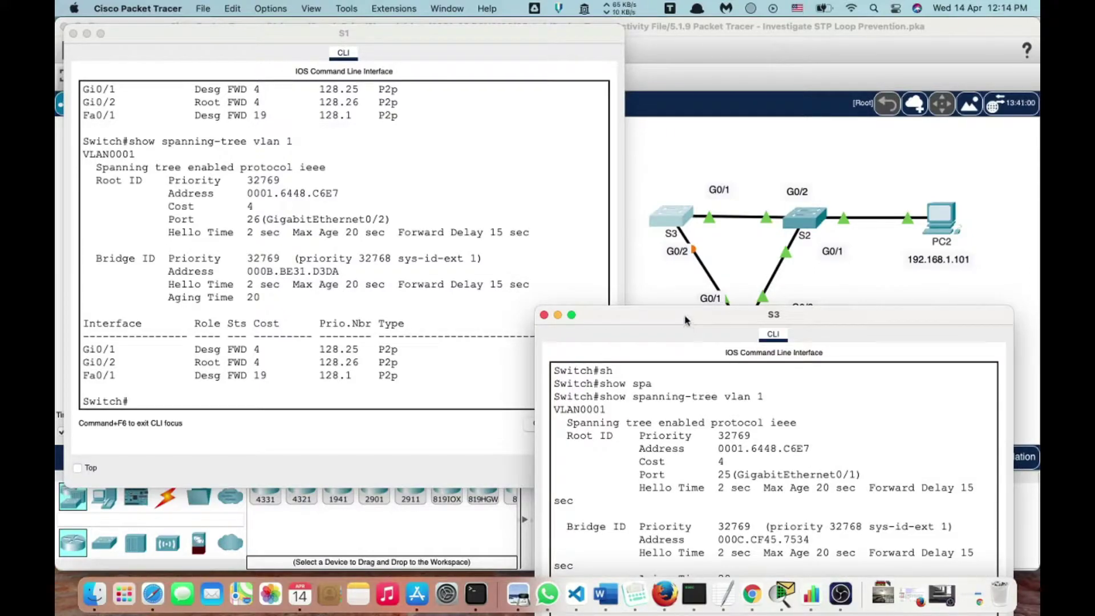
pyautogui.moveTo(686, 320); pyautogui.dragTo(677, 38)
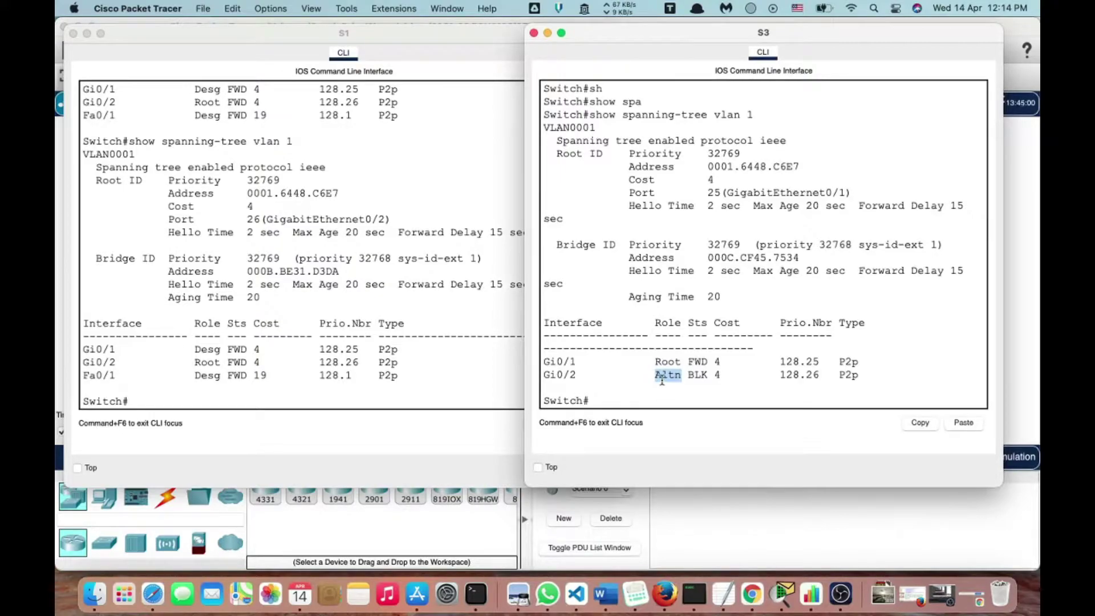
pyautogui.moveTo(525, 208); pyautogui.dragTo(491, 207)
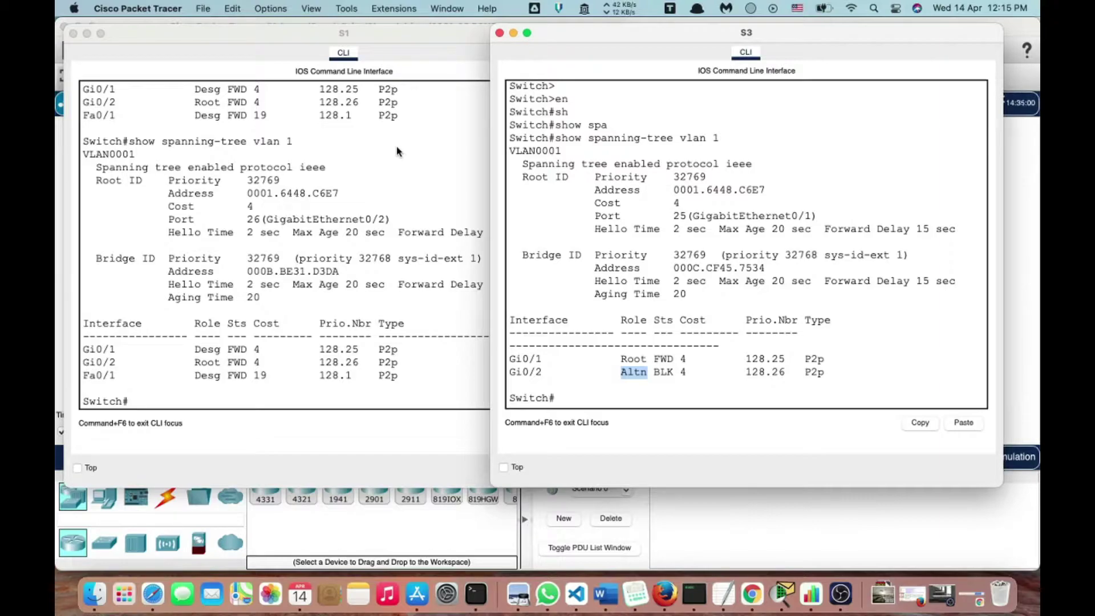
# Run show startup-config on S3 and on S1, and return to the S3 window.
pyautogui.click(622, 348)
pyautogui.write('sh')
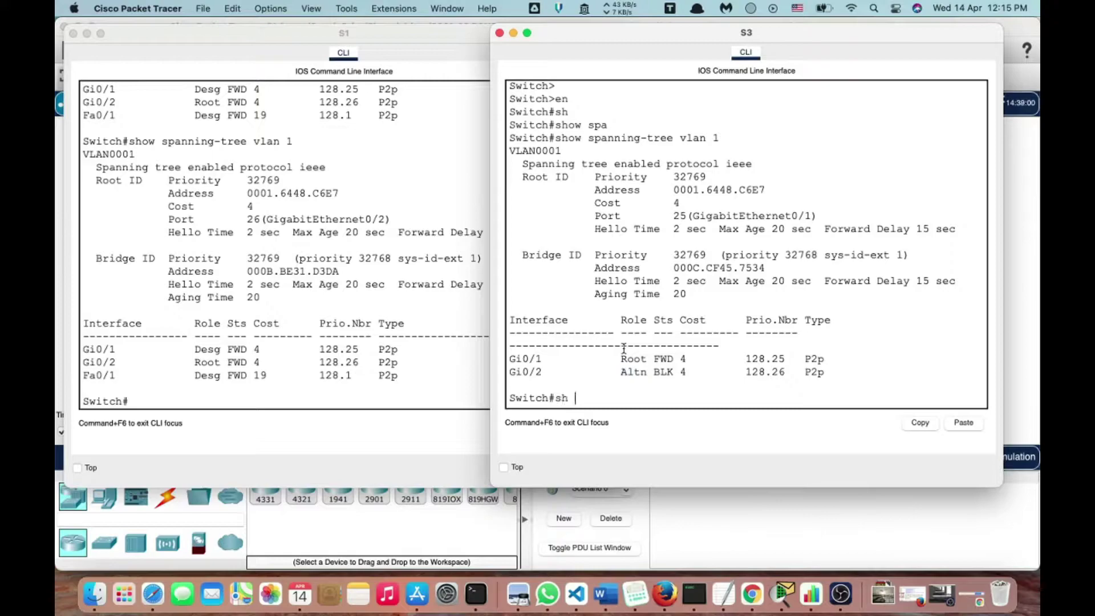
pyautogui.write(' sta')
pyautogui.press('Tab')
pyautogui.press('Return')
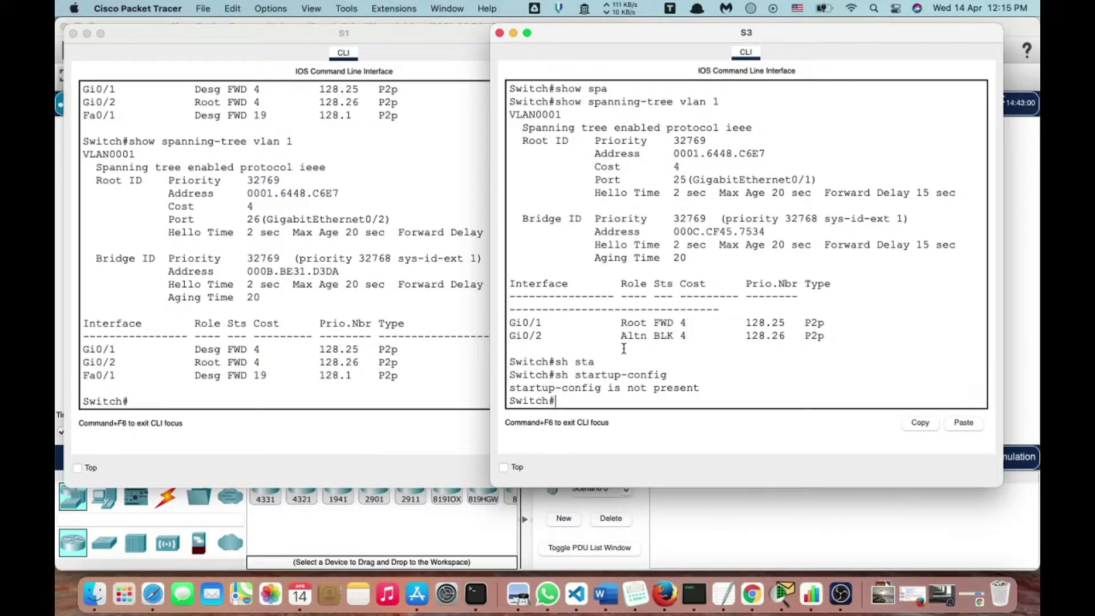
pyautogui.click(331, 402)
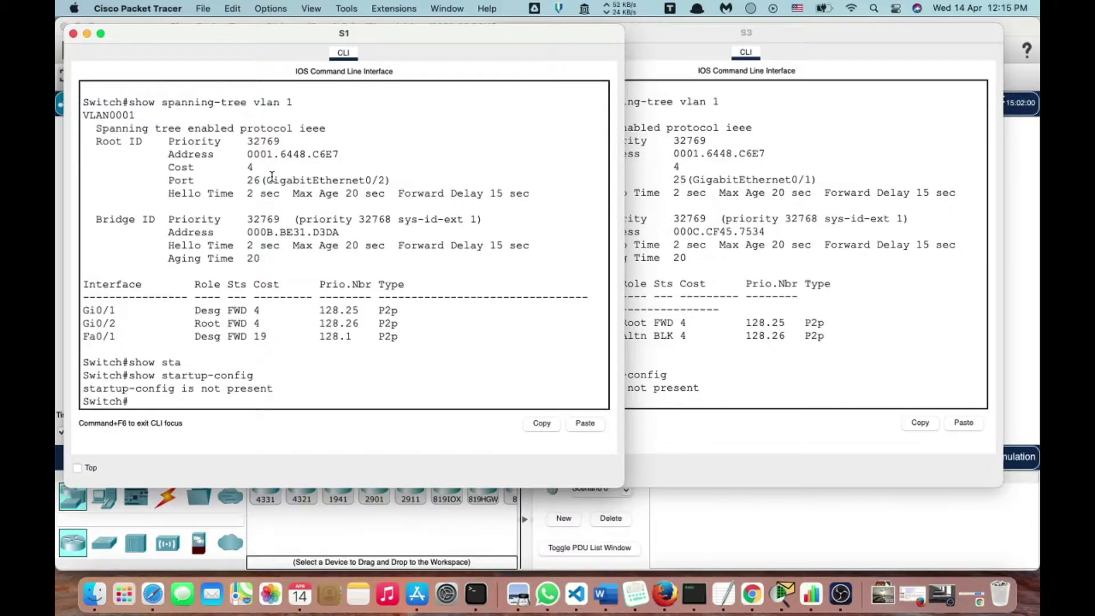
pyautogui.click(722, 225)
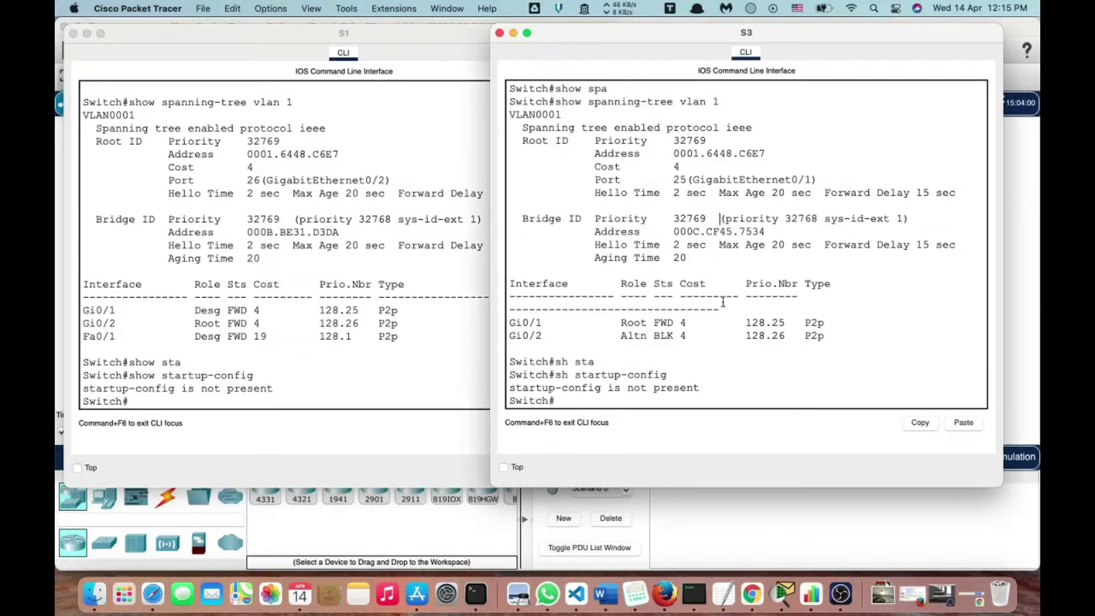
# Return to the topology, open the S2 switch's command line and enter privileged EXEC mode with en.
pyautogui.click(1036, 285)
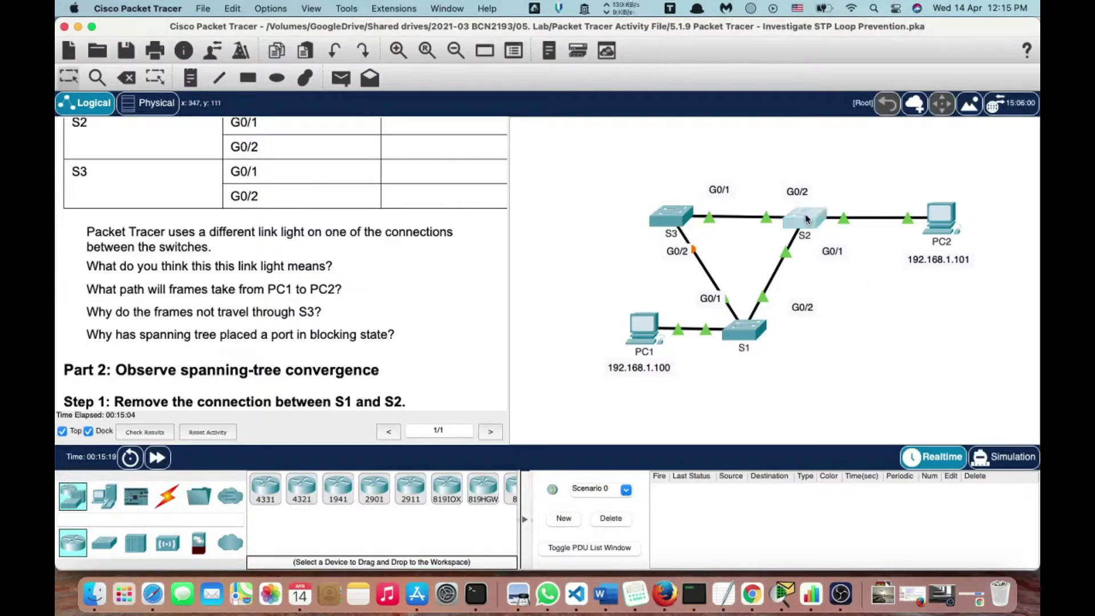
pyautogui.click(806, 219)
pyautogui.write('en')
pyautogui.press('Return')
# Run show spanning-tree on S2 and widen its window so the output lines fit.
pyautogui.write('sh')
pyautogui.press('Tab')
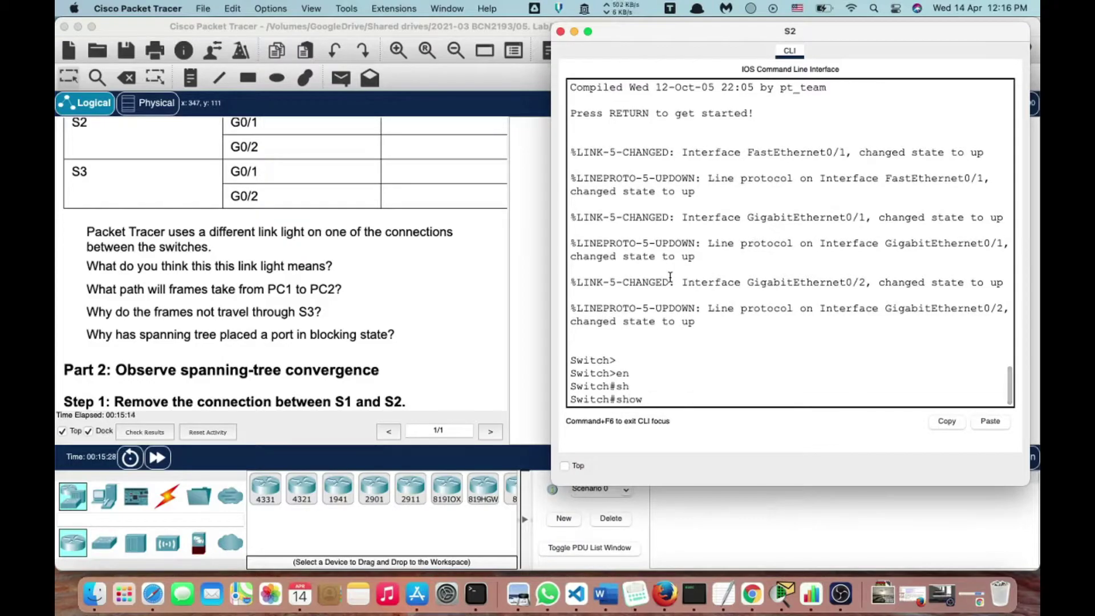
pyautogui.write('spa')
pyautogui.press('Tab')
pyautogui.press('Return')
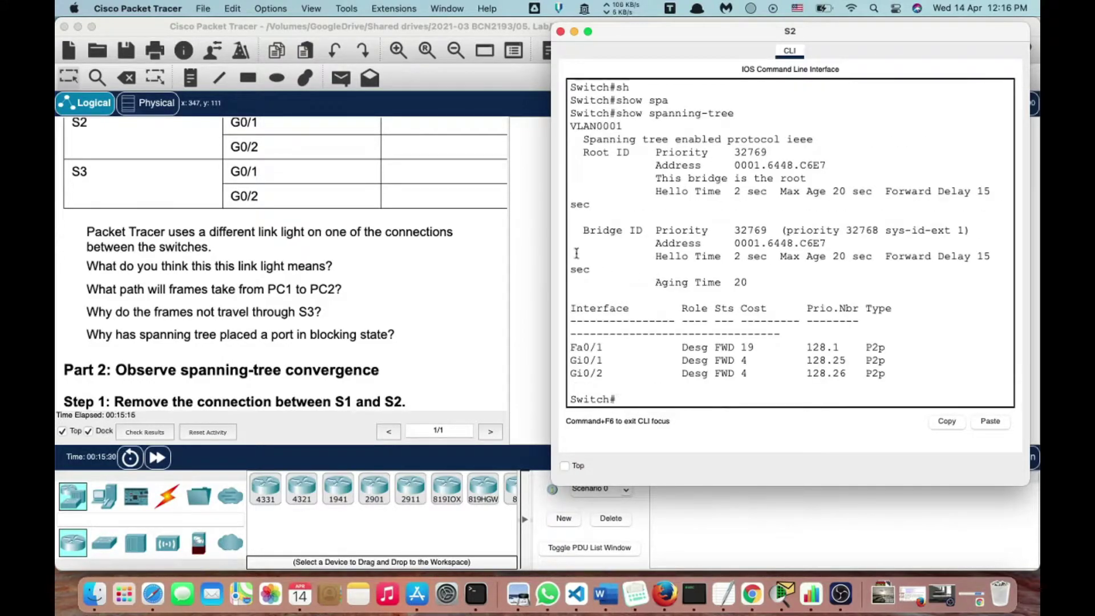
pyautogui.moveTo(550, 237); pyautogui.dragTo(459, 236)
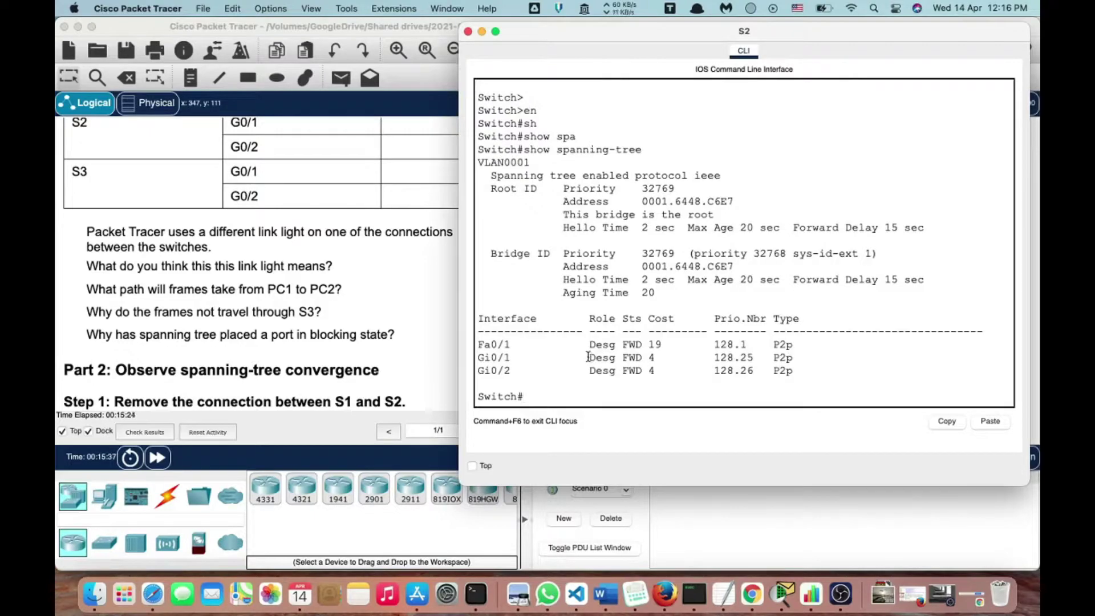
# Examine S2's Gi0/1 and Gi0/2 roles and its Root ID and Bridge ID addresses, keeping the topology in view.
pyautogui.moveTo(590, 357); pyautogui.dragTo(627, 371)
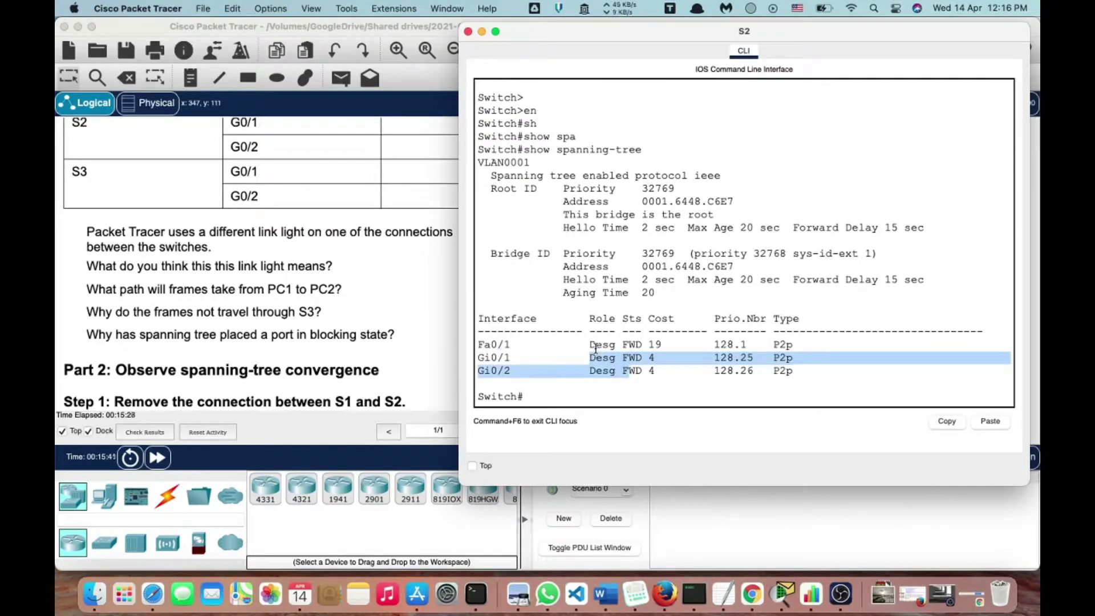
pyautogui.moveTo(615, 37); pyautogui.dragTo(361, 47)
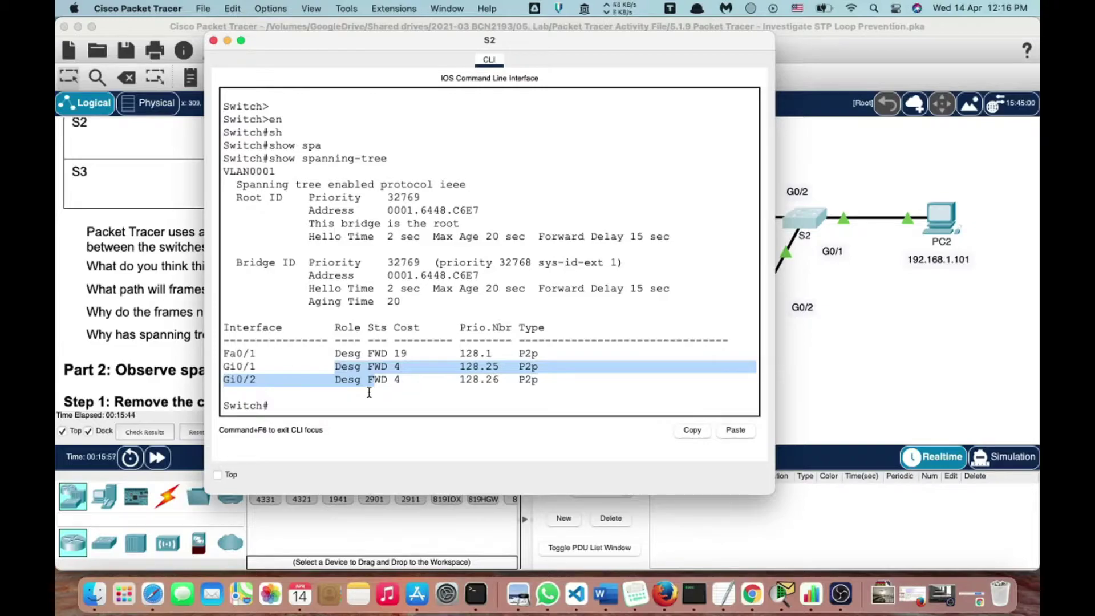
pyautogui.moveTo(372, 40); pyautogui.dragTo(315, 46)
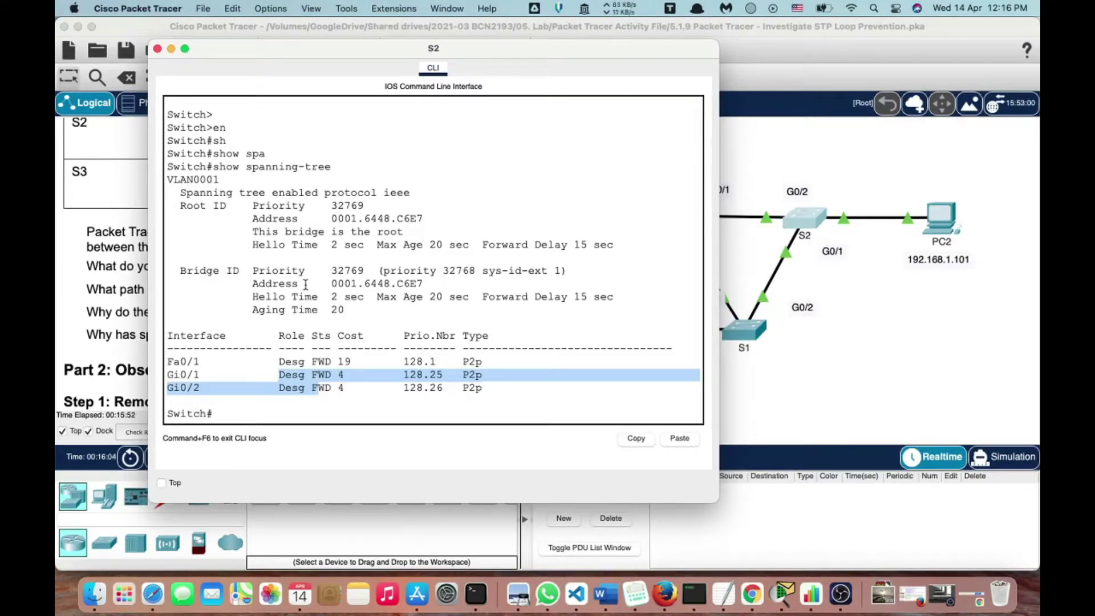
pyautogui.moveTo(330, 284); pyautogui.dragTo(353, 283)
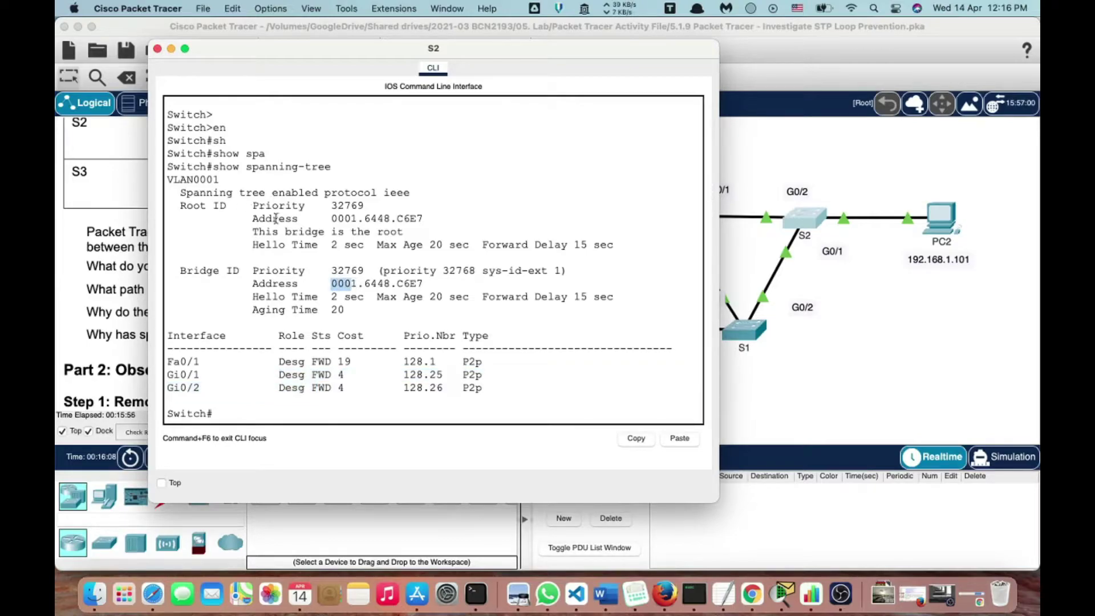
pyautogui.moveTo(332, 218); pyautogui.dragTo(358, 218)
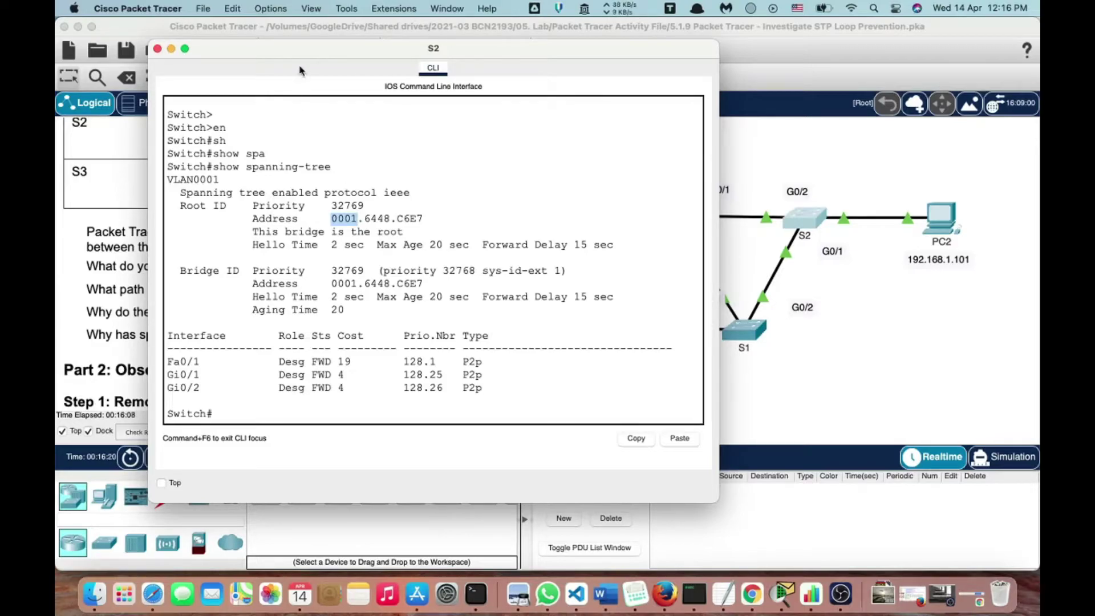
# Move the S2 window aside and bring the Status and Root Bridge columns of the lab's port table into view.
pyautogui.moveTo(298, 49); pyautogui.dragTo(566, 32)
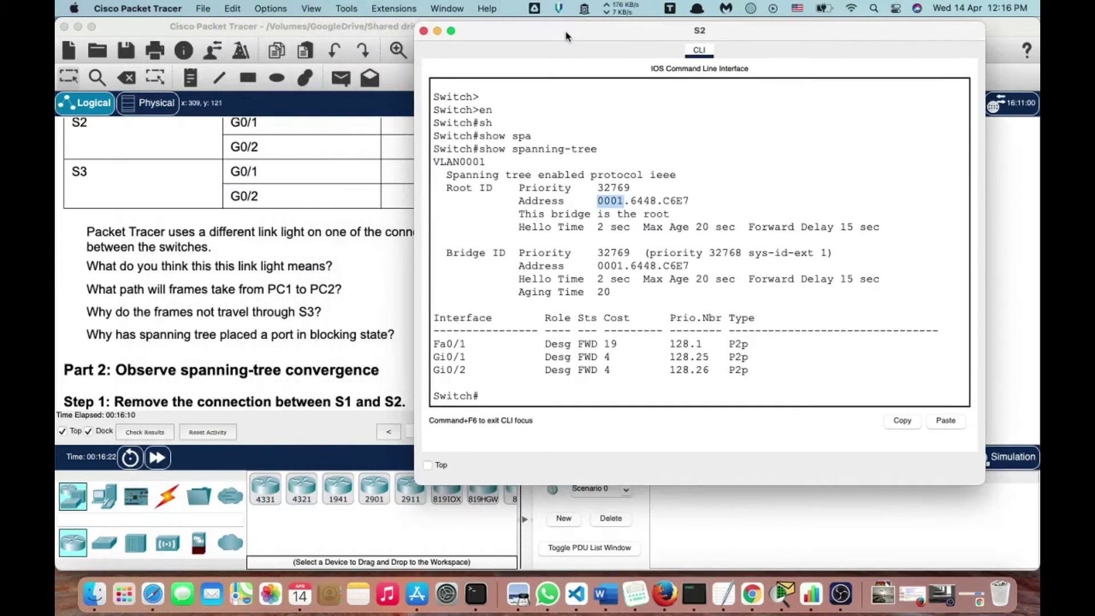
pyautogui.click(246, 256)
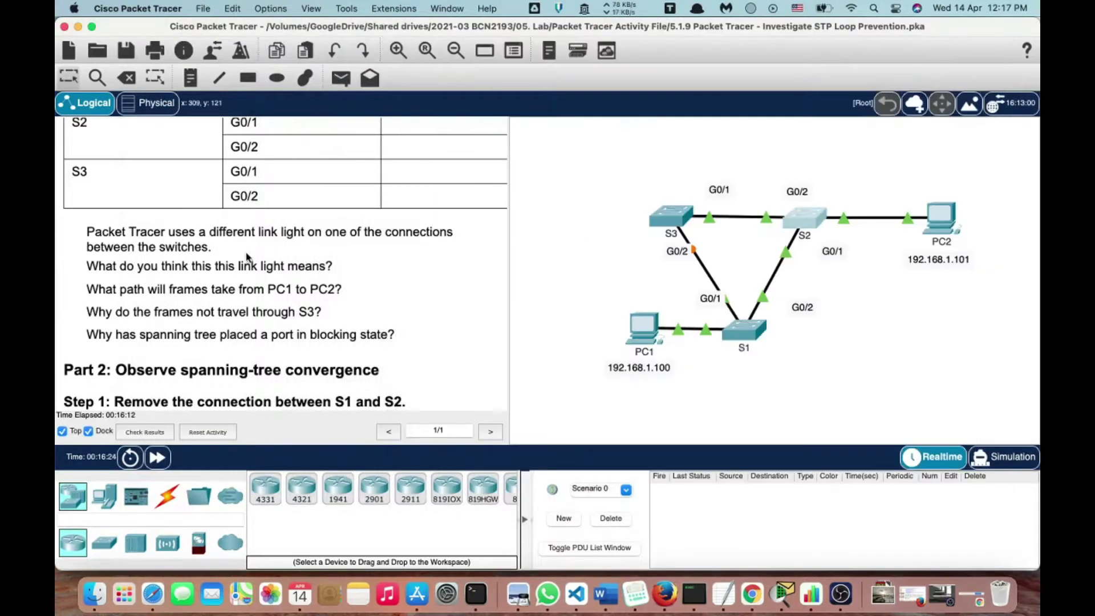
pyautogui.scroll(3, 246, 256)
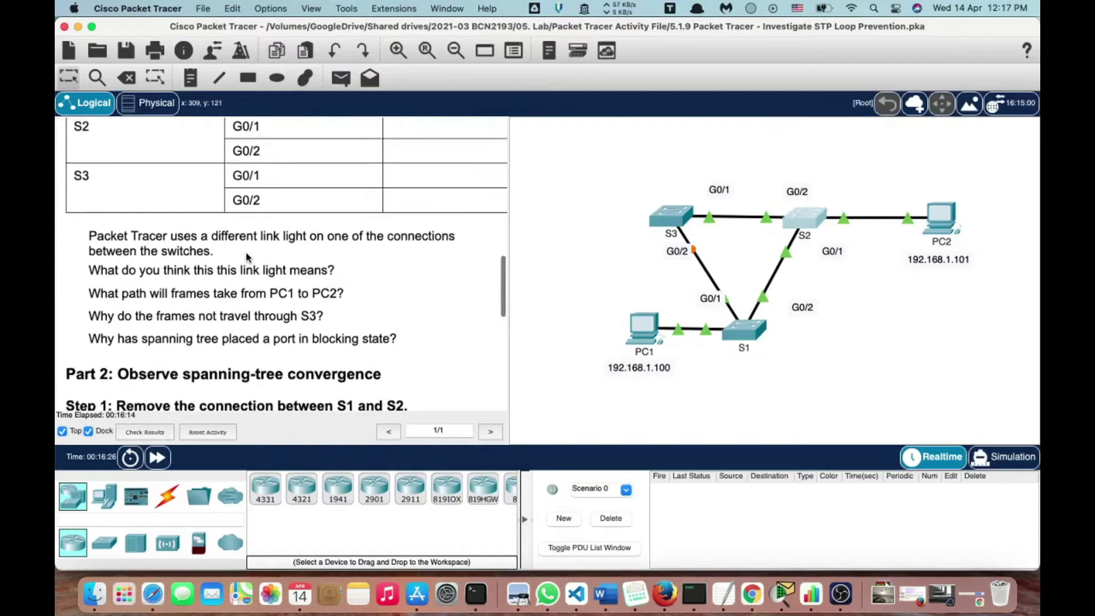
pyautogui.scroll(3, 246, 257)
pyautogui.hscroll(3, 246, 257)
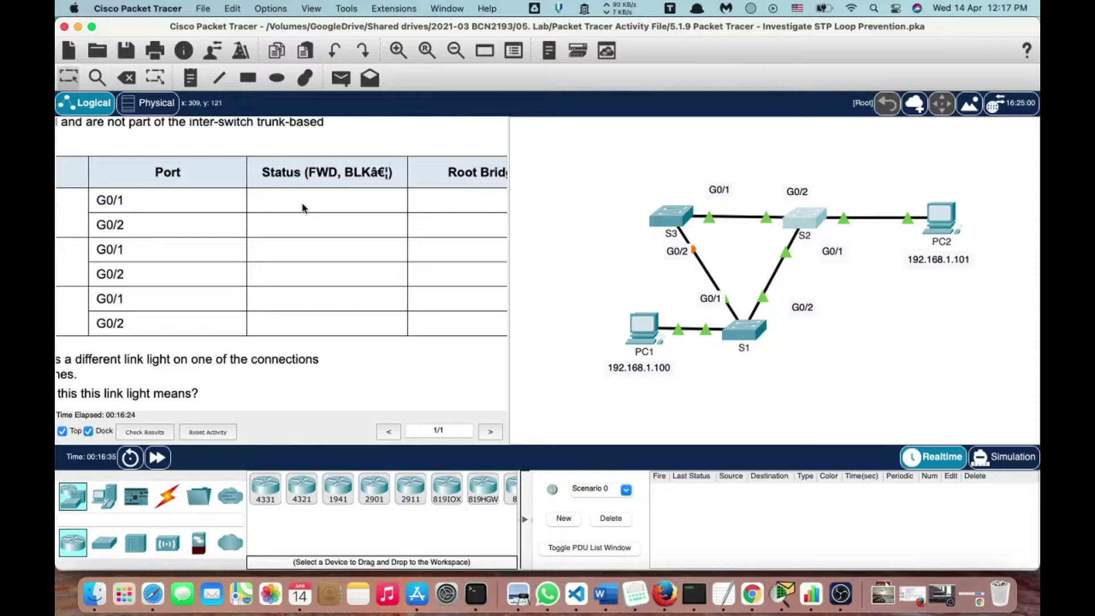
pyautogui.hscroll(3, 391, 178)
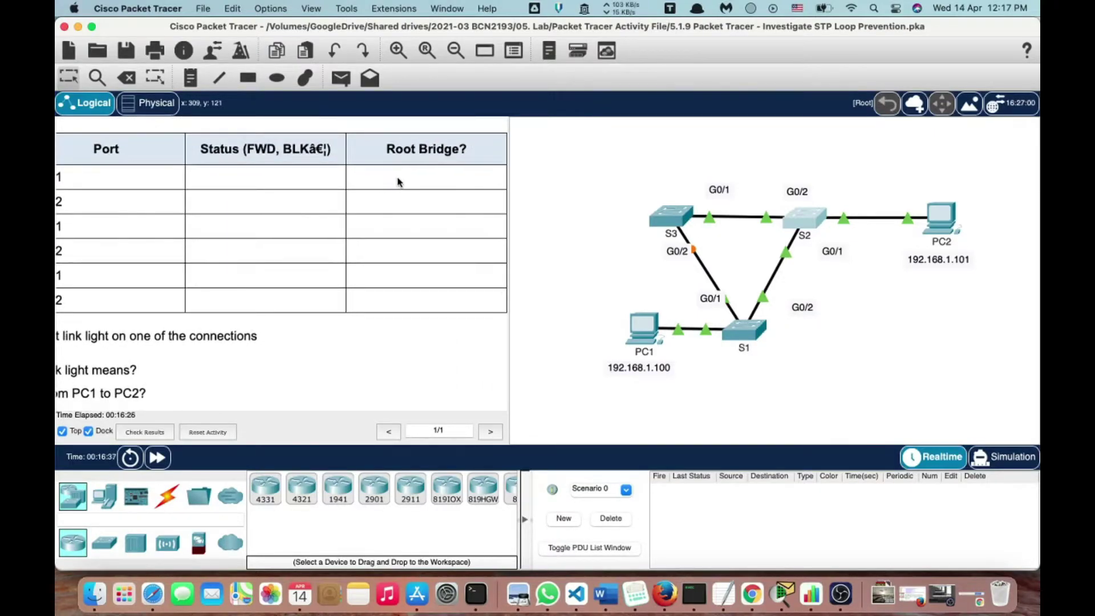
# Review the G0/1 and G0/2 rows for S1, S2 and S3 against the table's Status and Root Bridge columns.
pyautogui.hscroll(-4, 400, 182)
pyautogui.hscroll(-4, 399, 182)
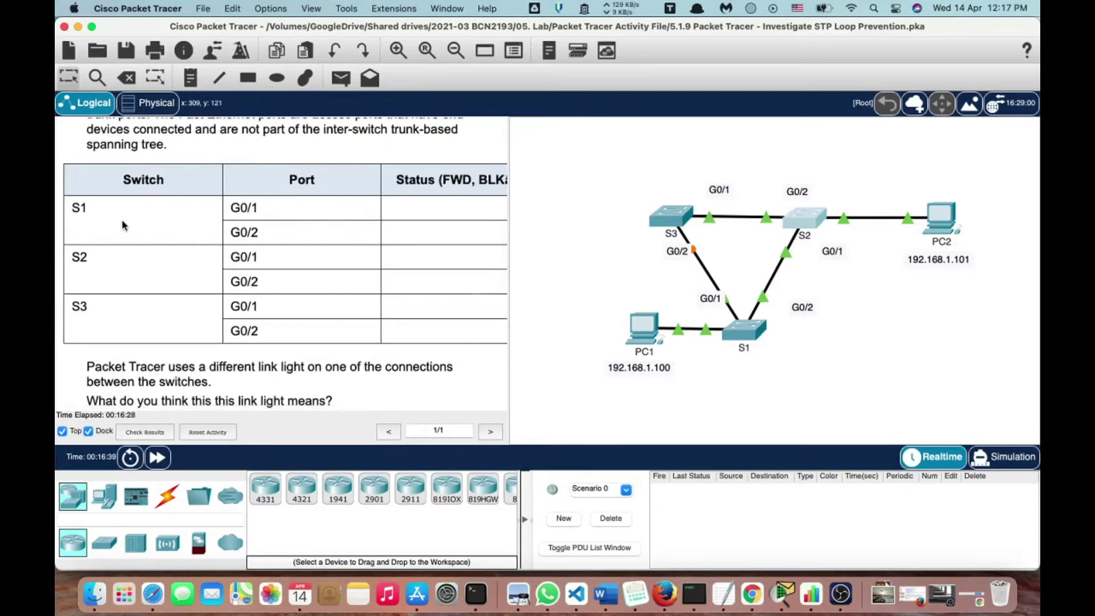
pyautogui.hscroll(3, 122, 225)
pyautogui.scroll(-1, 122, 225)
pyautogui.hscroll(3, 440, 179)
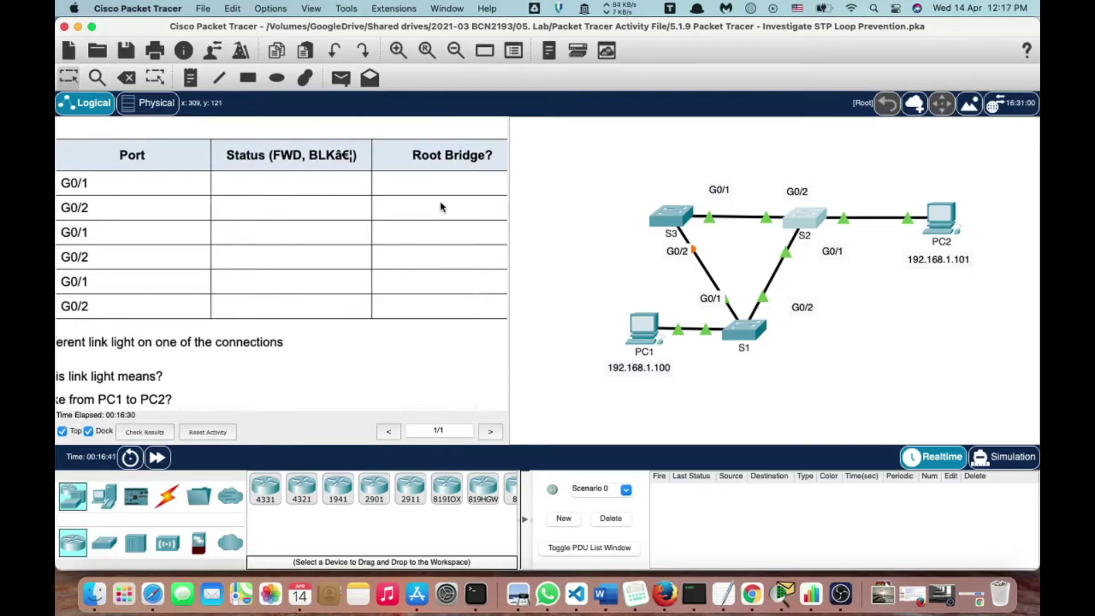
pyautogui.hscroll(-5, 440, 209)
pyautogui.scroll(-1, 440, 208)
pyautogui.hscroll(1, 440, 208)
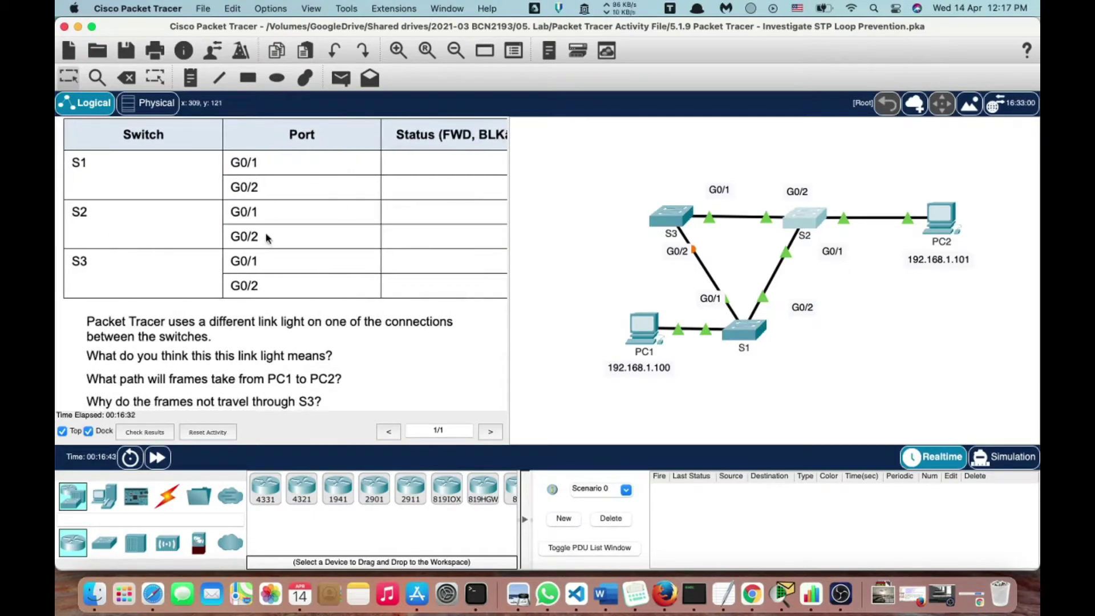
pyautogui.scroll(-2, 195, 247)
pyautogui.hscroll(2, 196, 247)
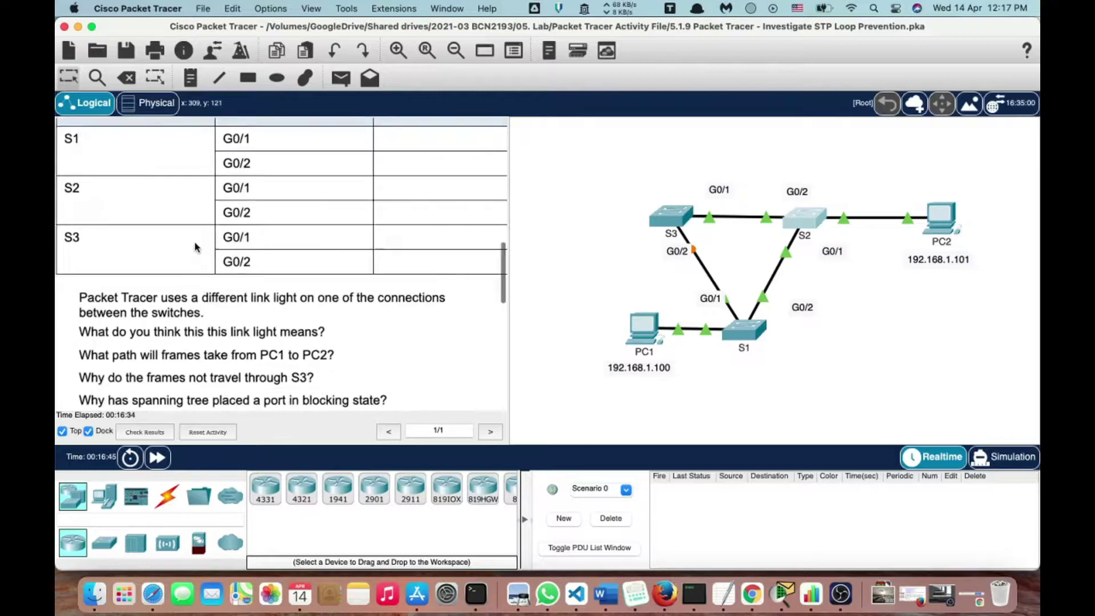
pyautogui.scroll(2, 195, 247)
pyautogui.hscroll(-2, 196, 247)
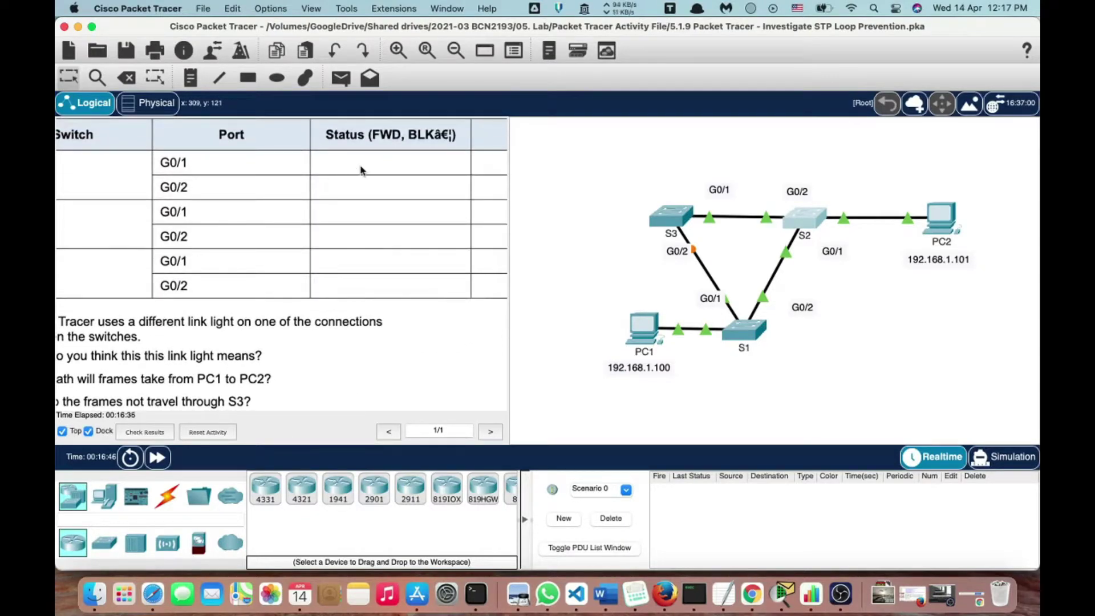
pyautogui.hscroll(5, 360, 170)
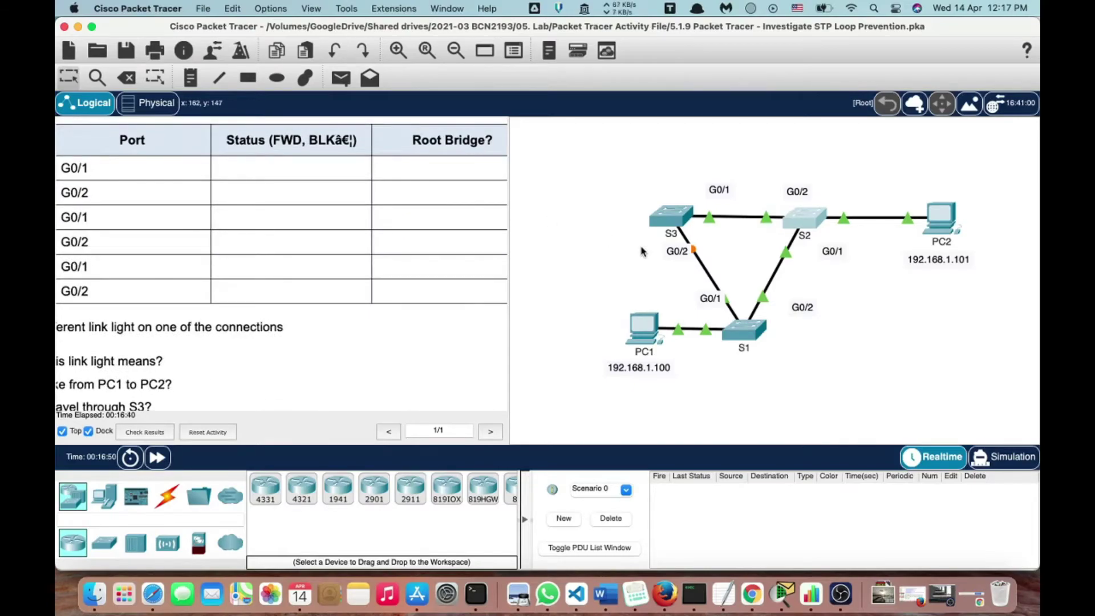
# Examine the table's Status column heading and the questions below it about the link light, frame path and blocked port.
pyautogui.doubleClick(339, 141)
pyautogui.click(347, 141)
pyautogui.tripleClick(331, 140)
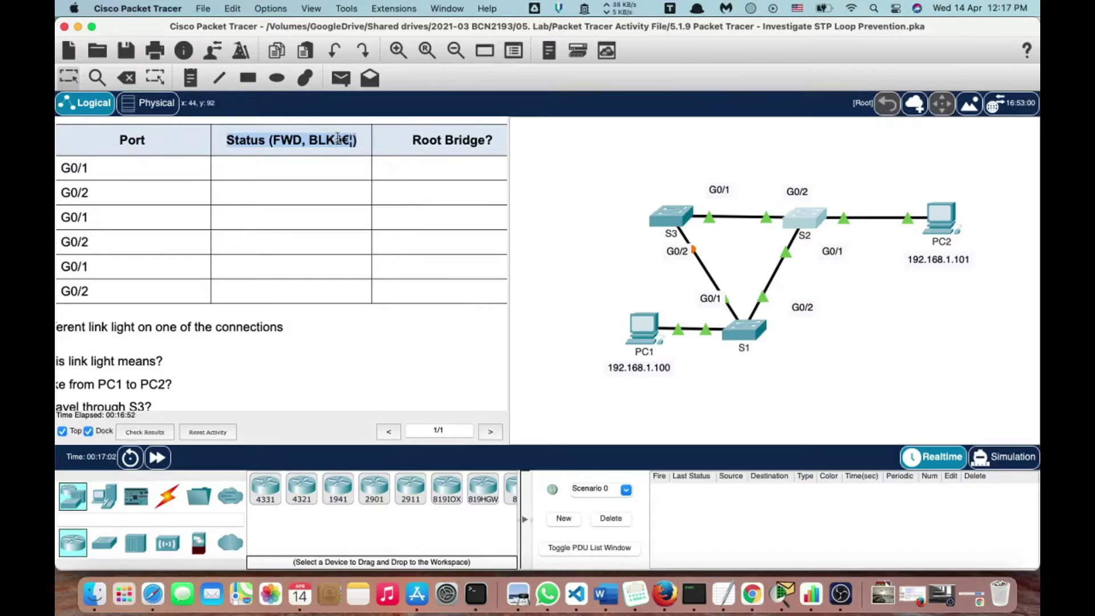
pyautogui.click(335, 141)
pyautogui.moveTo(338, 140); pyautogui.dragTo(351, 142)
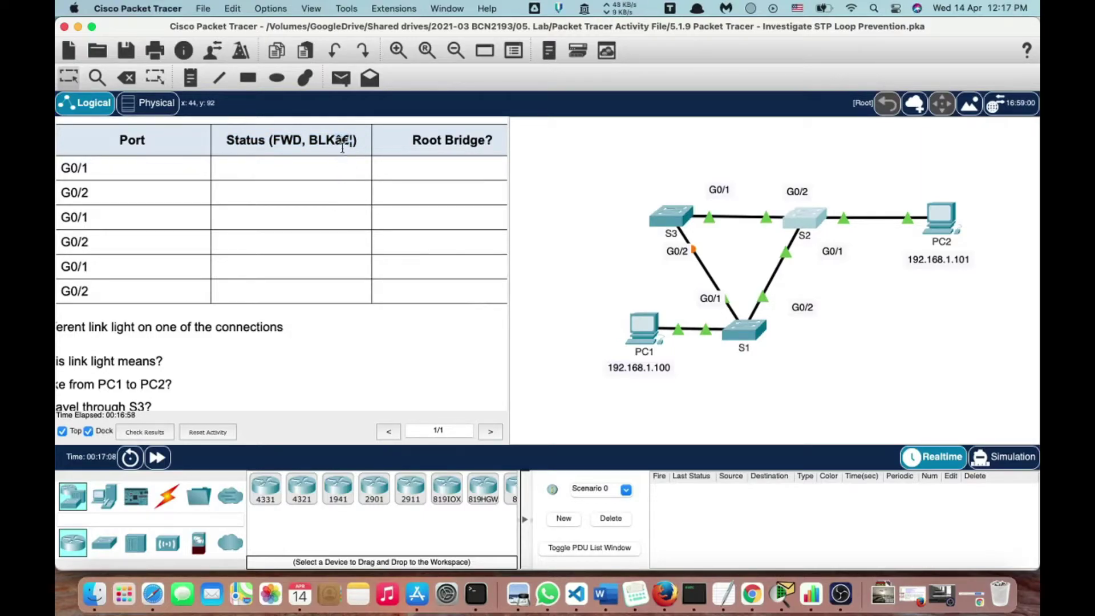
pyautogui.scroll(-2, 331, 224)
pyautogui.hscroll(-3, 331, 224)
pyautogui.scroll(-5, 331, 224)
pyautogui.hscroll(-4, 331, 224)
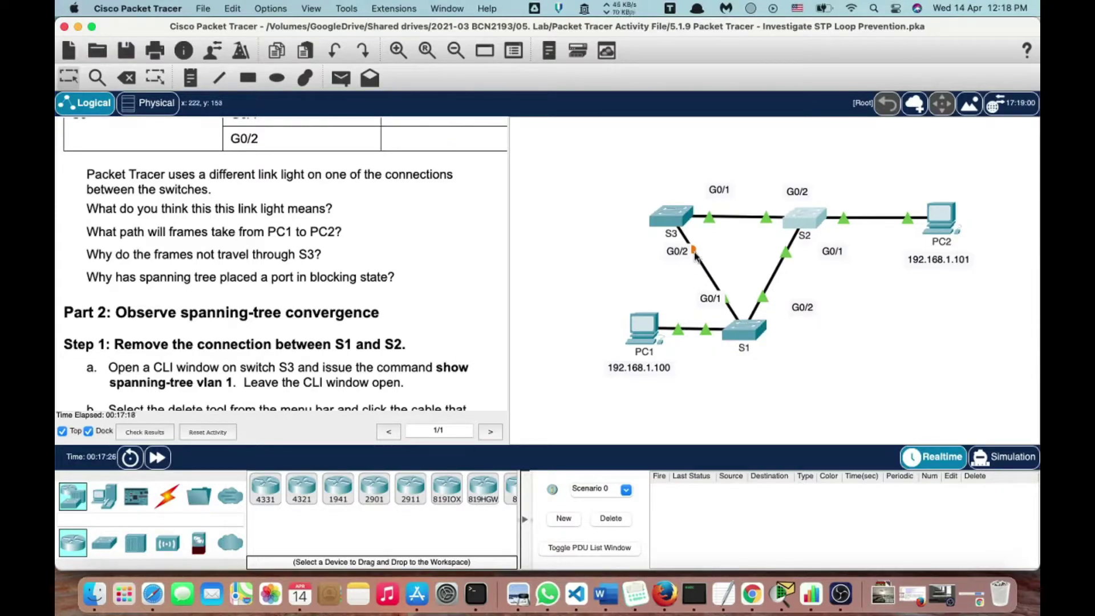
# Switch to Simulation mode and repeat the ping to 192.168.1.101 from PC1's command prompt.
pyautogui.click(1007, 458)
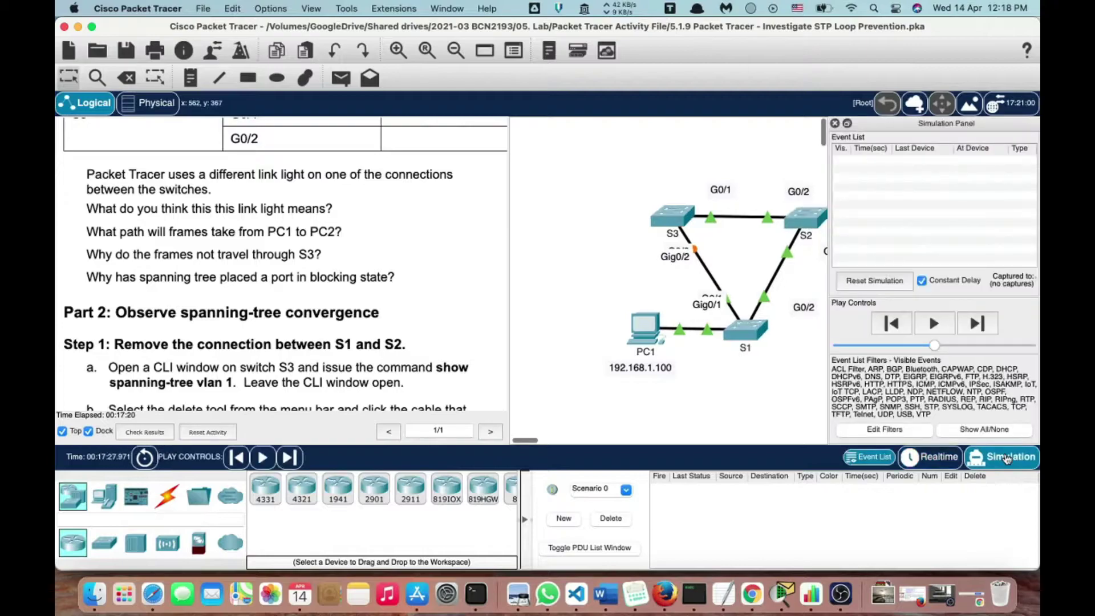
pyautogui.hscroll(3, 682, 347)
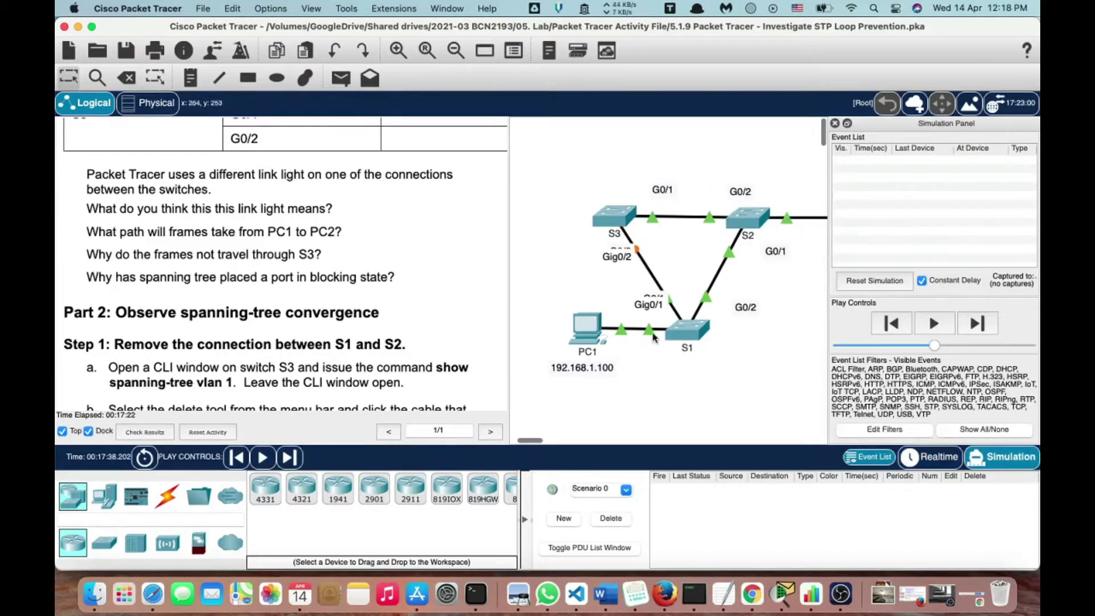
pyautogui.click(587, 323)
pyautogui.press('Up')
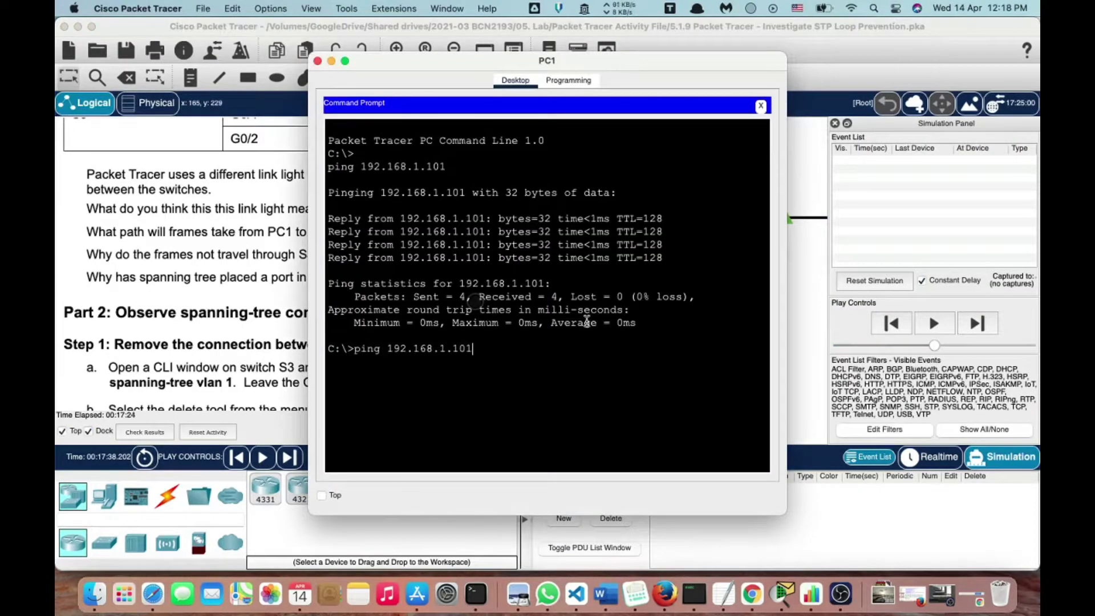
pyautogui.press('Return')
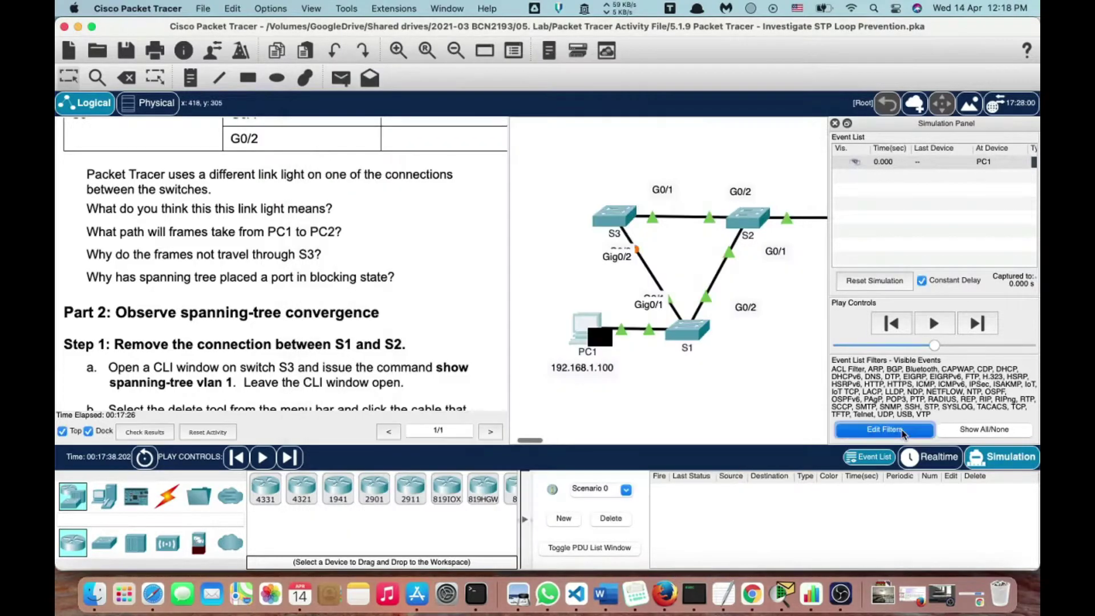
# Limit the simulation's event filters to ICMP and advance the ping by two hops.
pyautogui.click(902, 430)
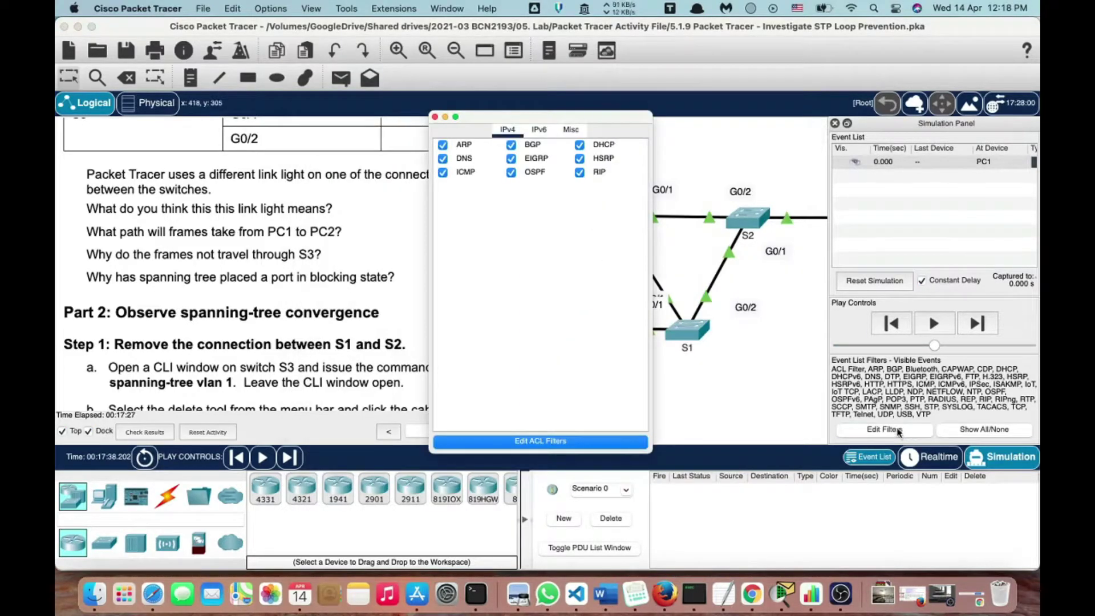
pyautogui.click(989, 431)
pyautogui.click(443, 172)
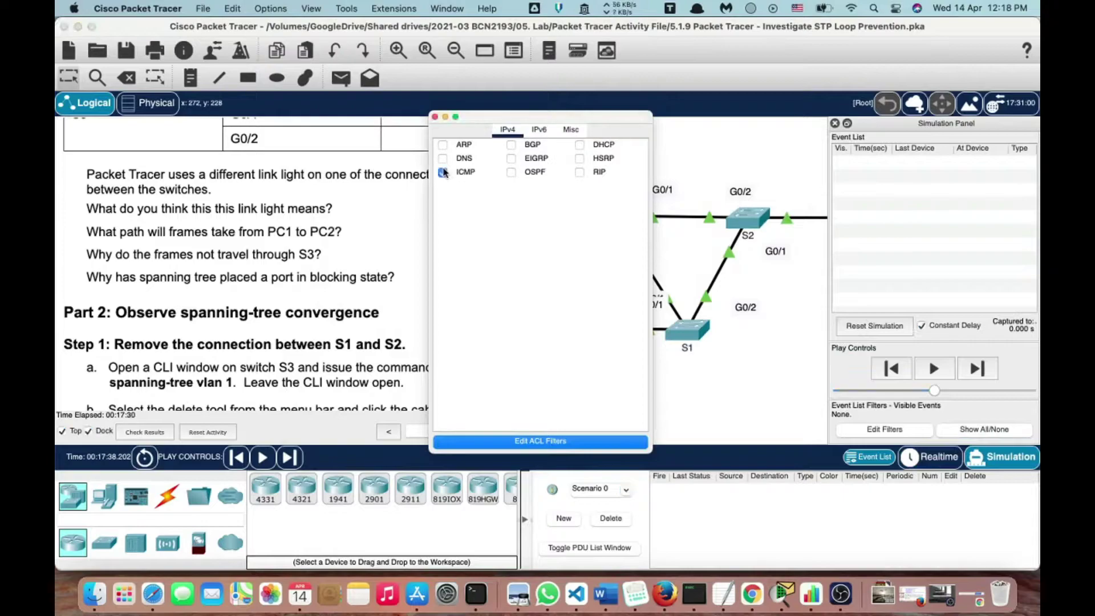
pyautogui.click(436, 118)
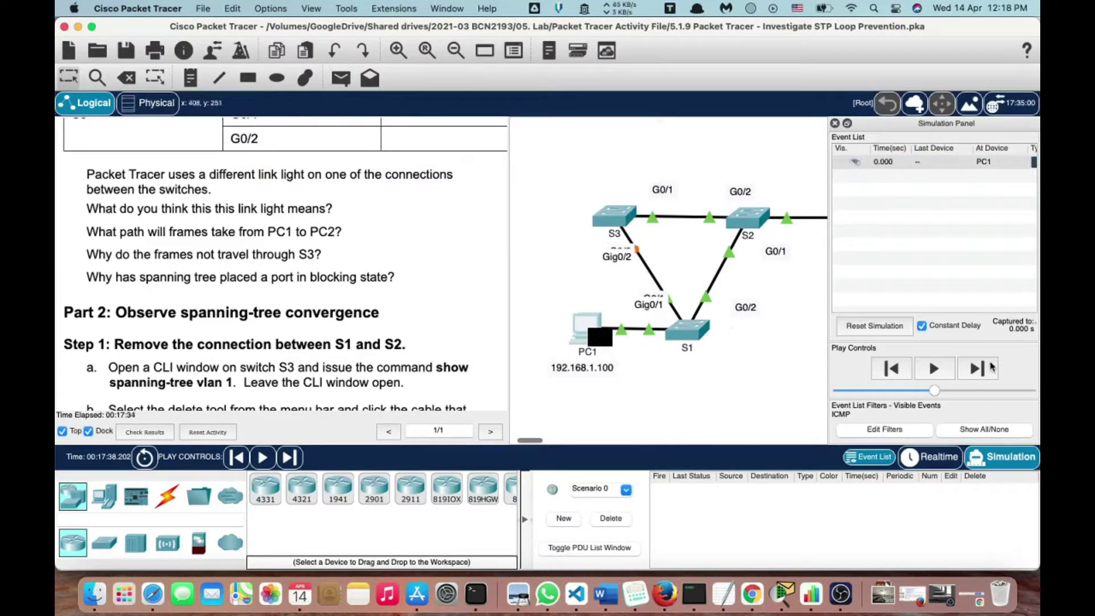
pyautogui.click(969, 375)
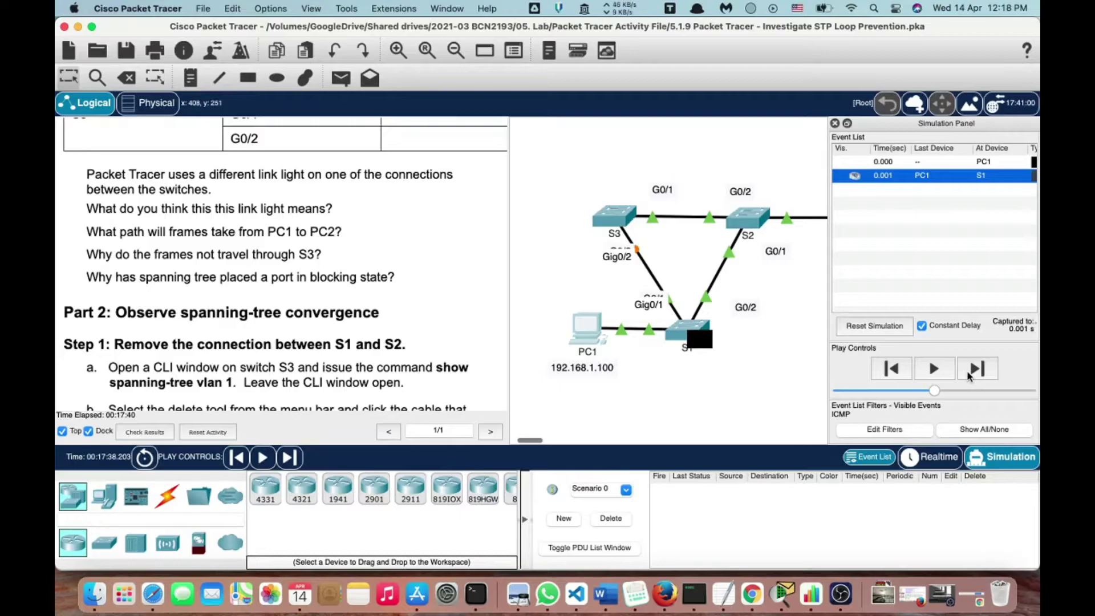
pyautogui.click(970, 372)
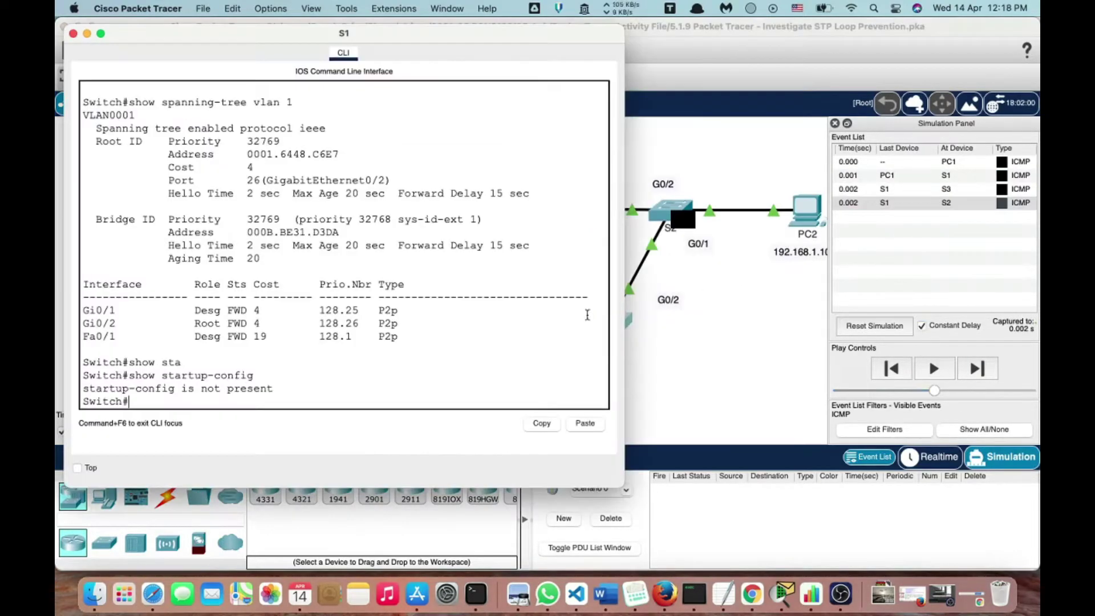
# Run show mac-address-table on S1.
pyautogui.write('sh mac')
pyautogui.press('Tab')
pyautogui.write('-')
pyautogui.press('Tab')
pyautogui.press('Return')
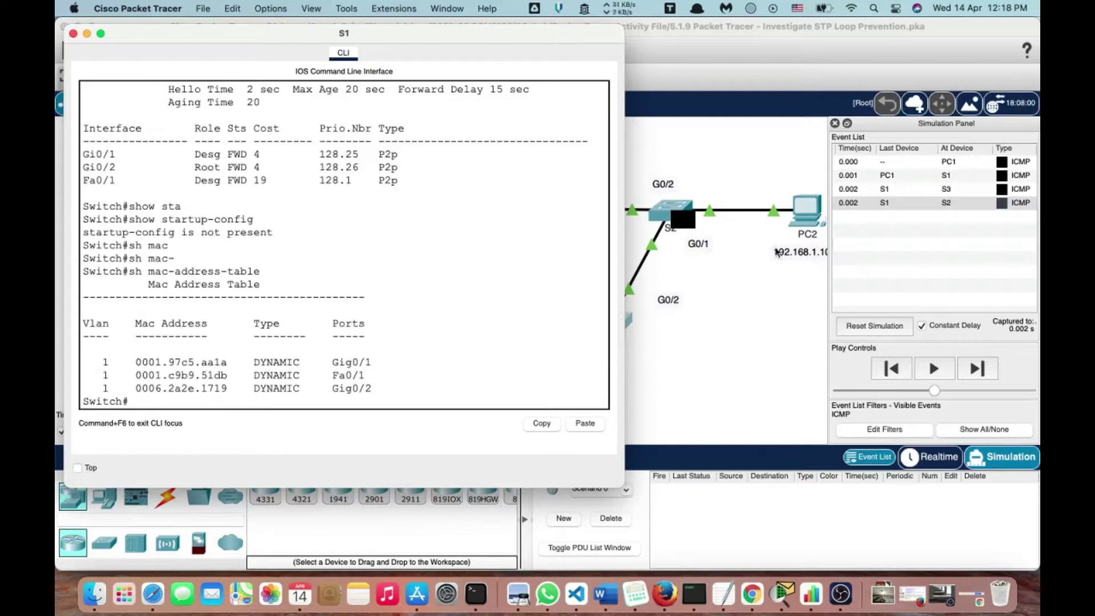
# Look up PC2's MAC address in the topology and compare it with S1's MAC address table.
pyautogui.click(772, 297)
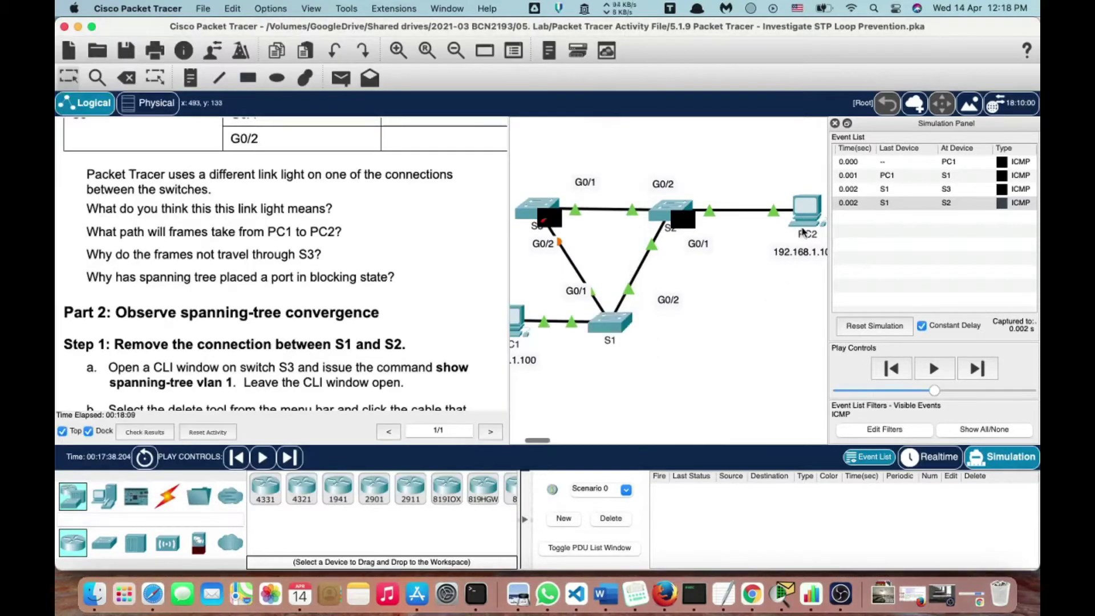
pyautogui.moveTo(809, 212)
pyautogui.click(607, 330)
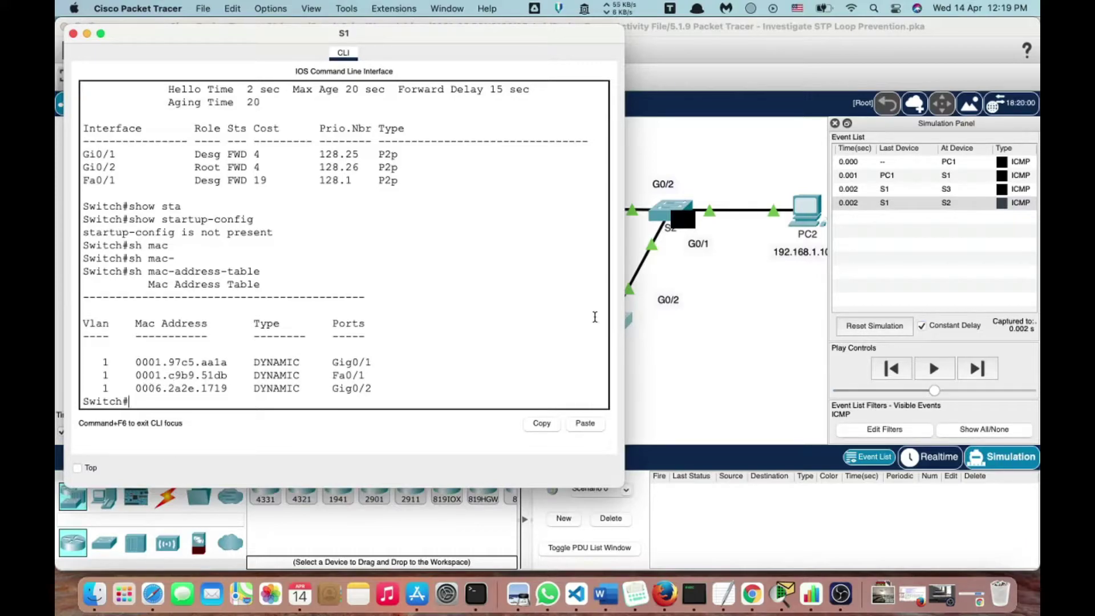
pyautogui.click(714, 334)
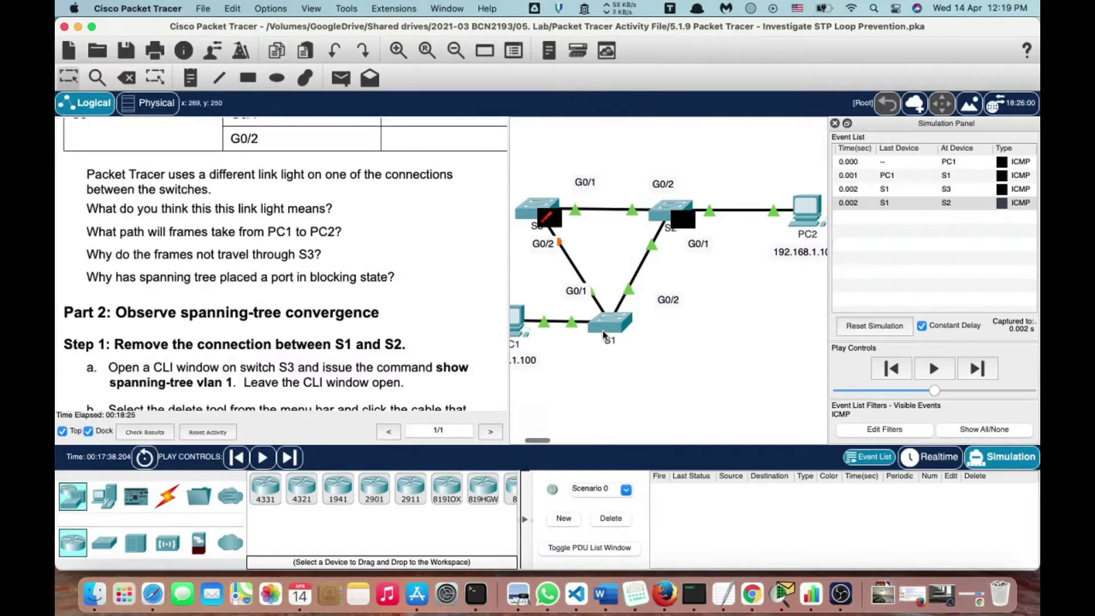
pyautogui.moveTo(604, 334)
# Advance the simulation by two more hops, following the ping to PC2 and back to S2.
pyautogui.click(975, 372)
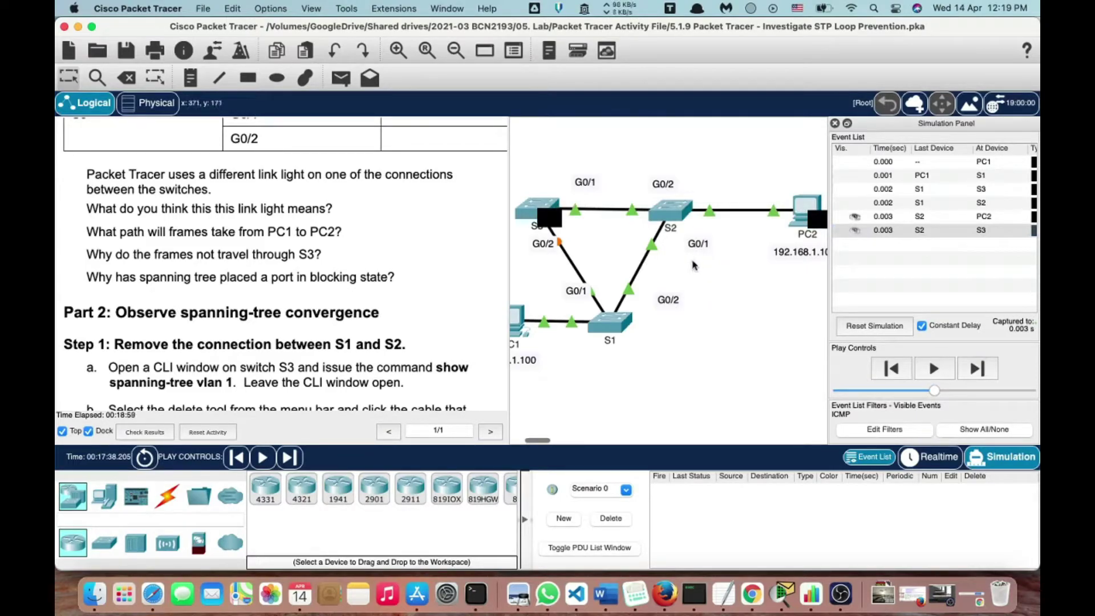
pyautogui.hscroll(2, 728, 291)
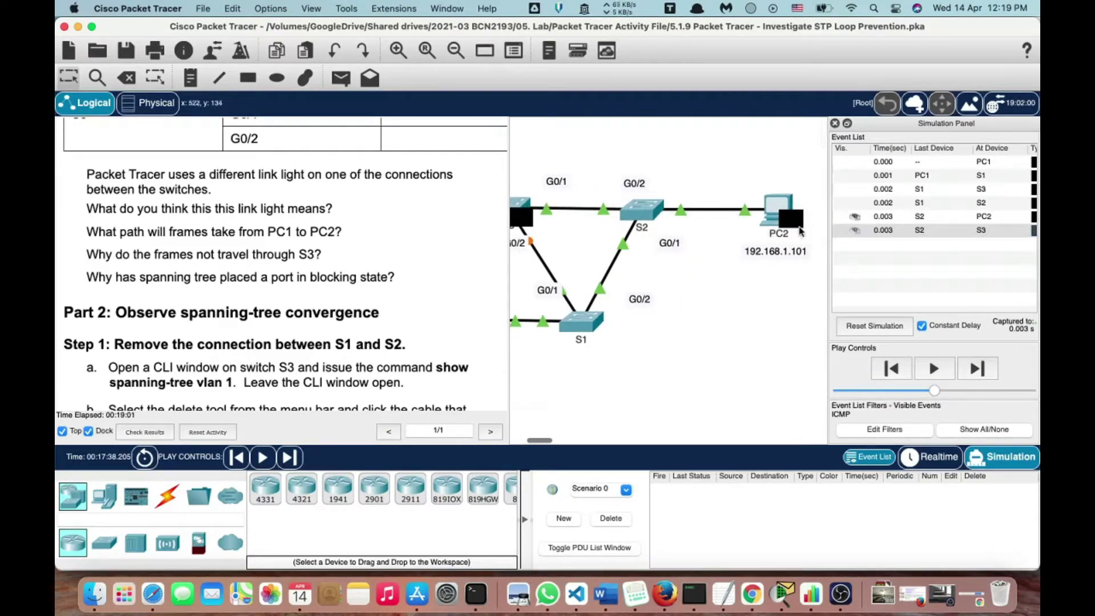
pyautogui.click(976, 371)
pyautogui.hscroll(-4, 808, 363)
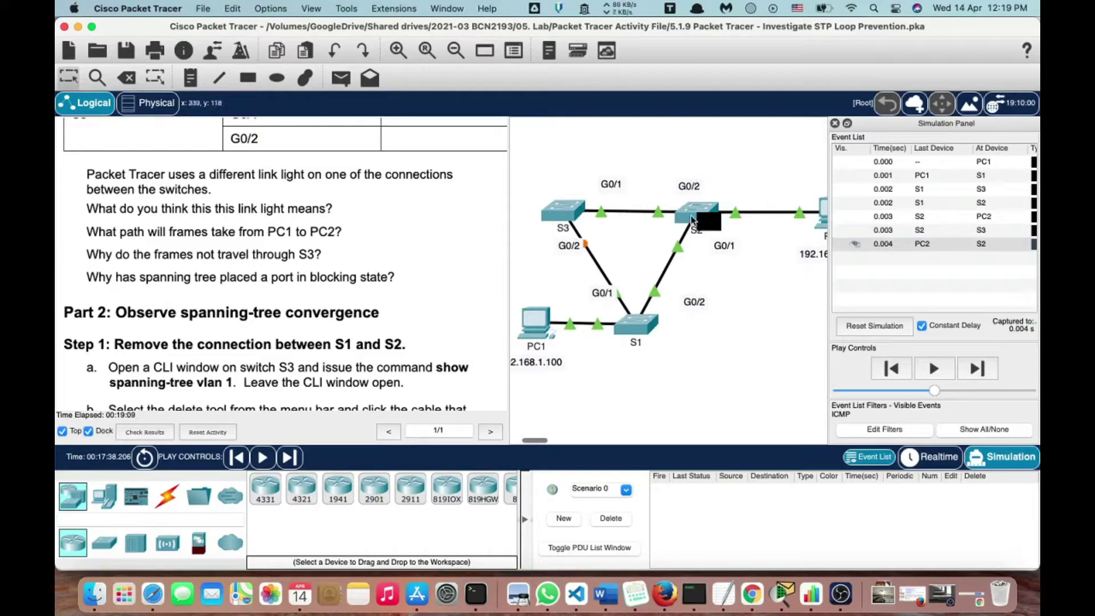
# Open S2's command line and run show mac-address-table.
pyautogui.click(696, 221)
pyautogui.write('sh mac-')
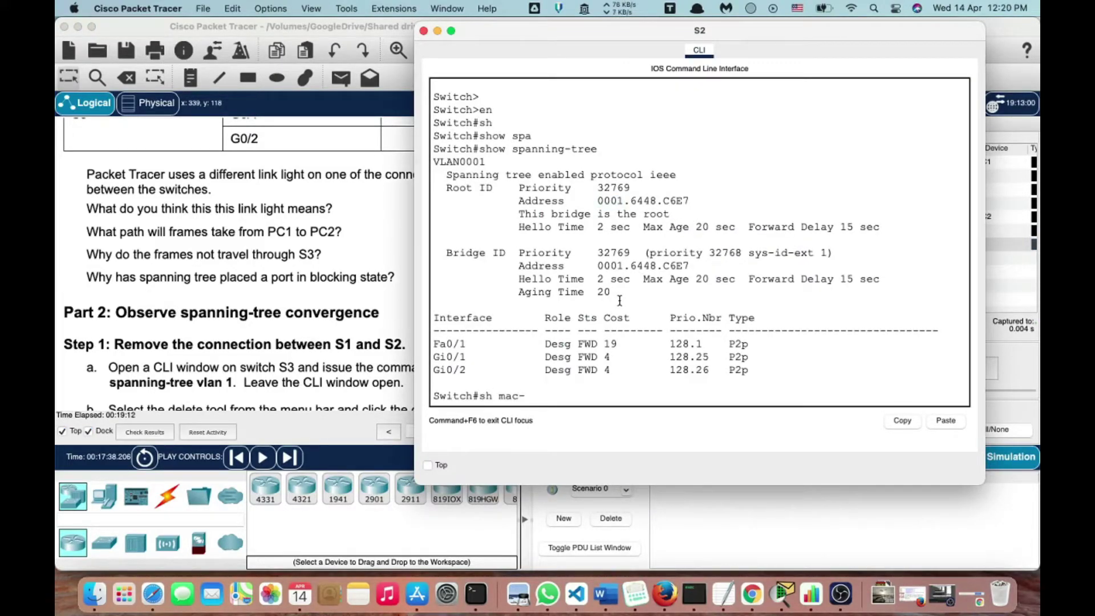
pyautogui.press('Tab')
pyautogui.press('Return')
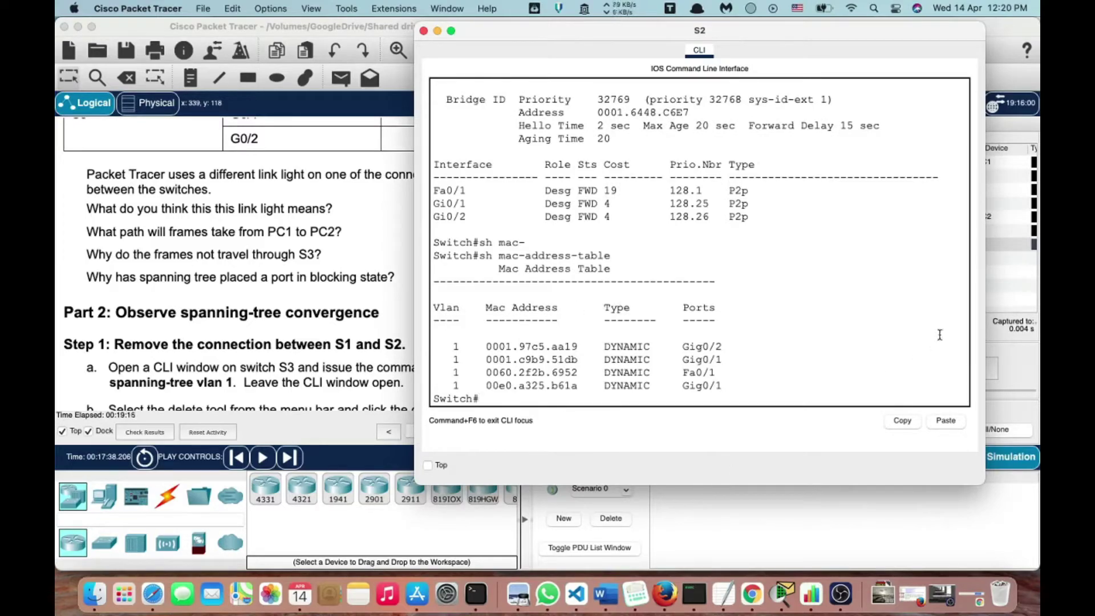
# Look up PC1's MAC address in the topology and compare it with S2's MAC address table.
pyautogui.click(991, 274)
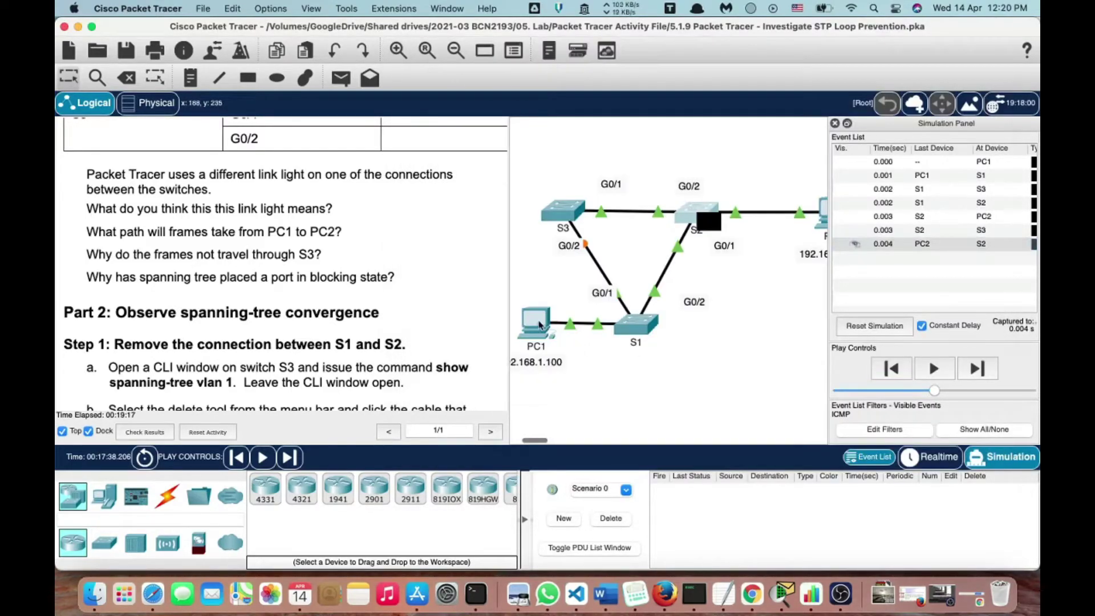
pyautogui.moveTo(540, 325)
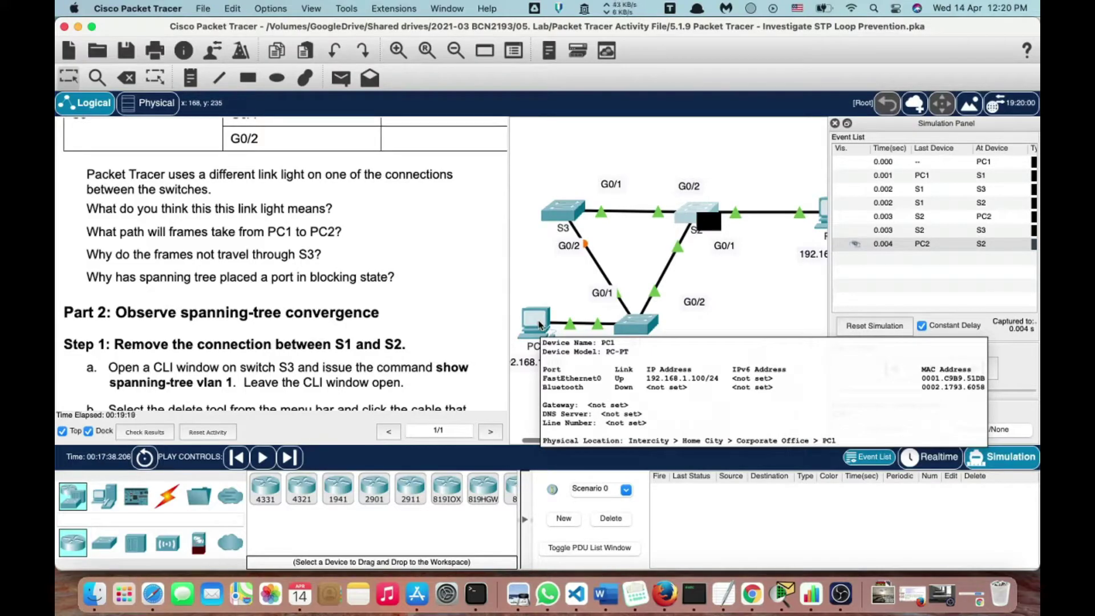
pyautogui.click(681, 222)
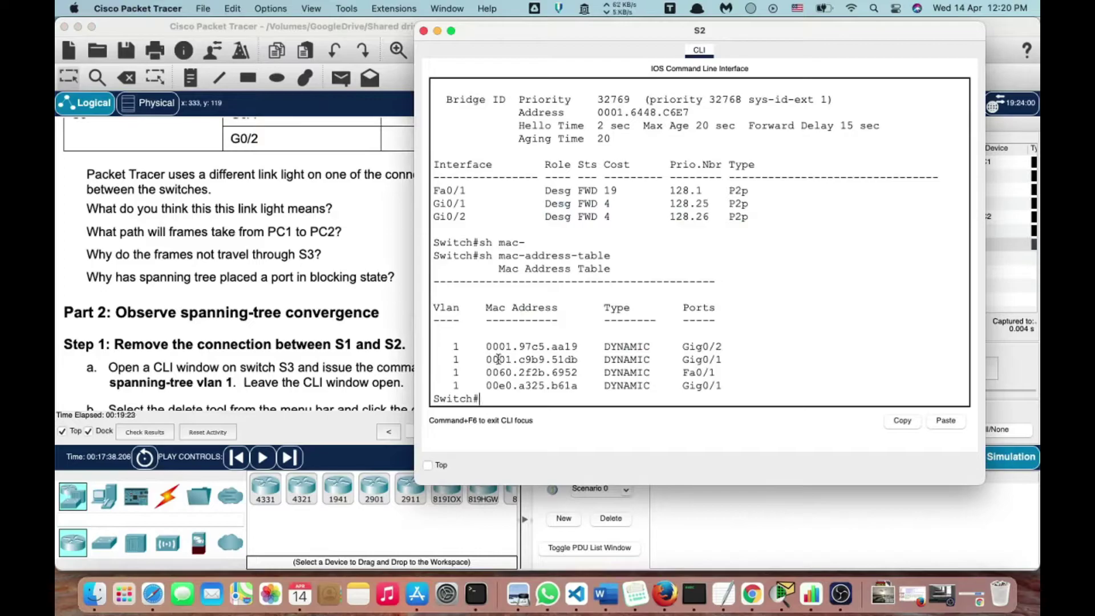
# Recheck PC1's MAC address in the topology and locate its entry and port in S2's MAC address table.
pyautogui.click(1012, 369)
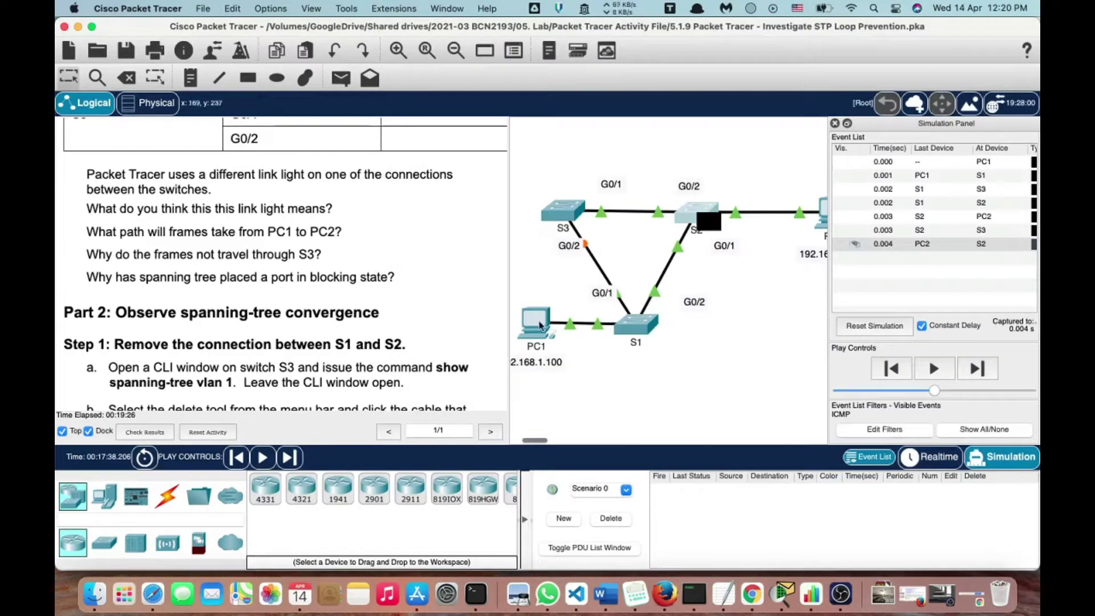
pyautogui.click(537, 325)
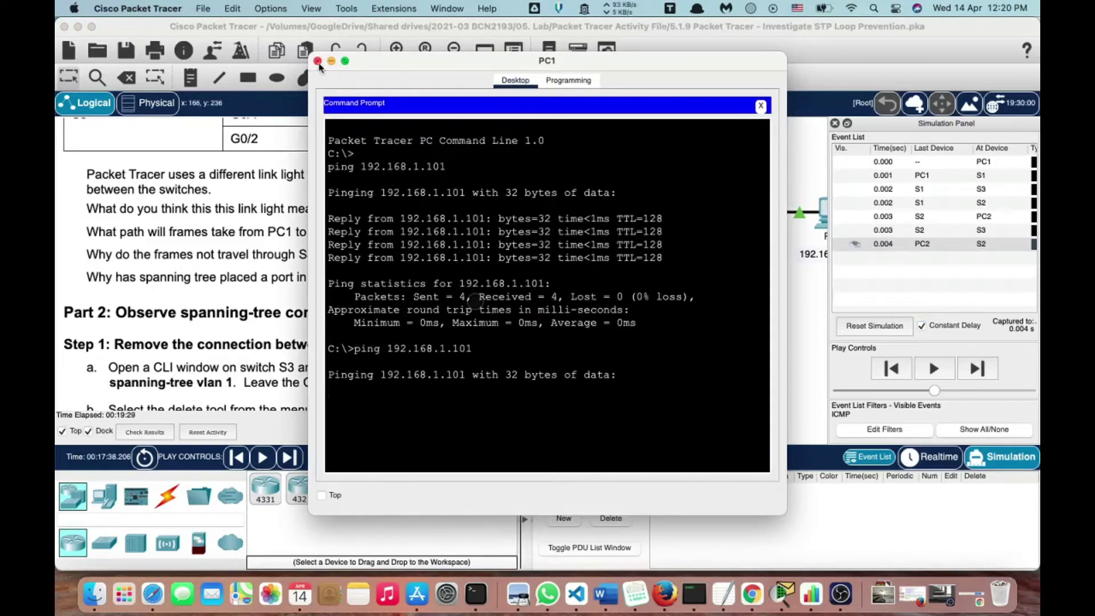
pyautogui.click(317, 61)
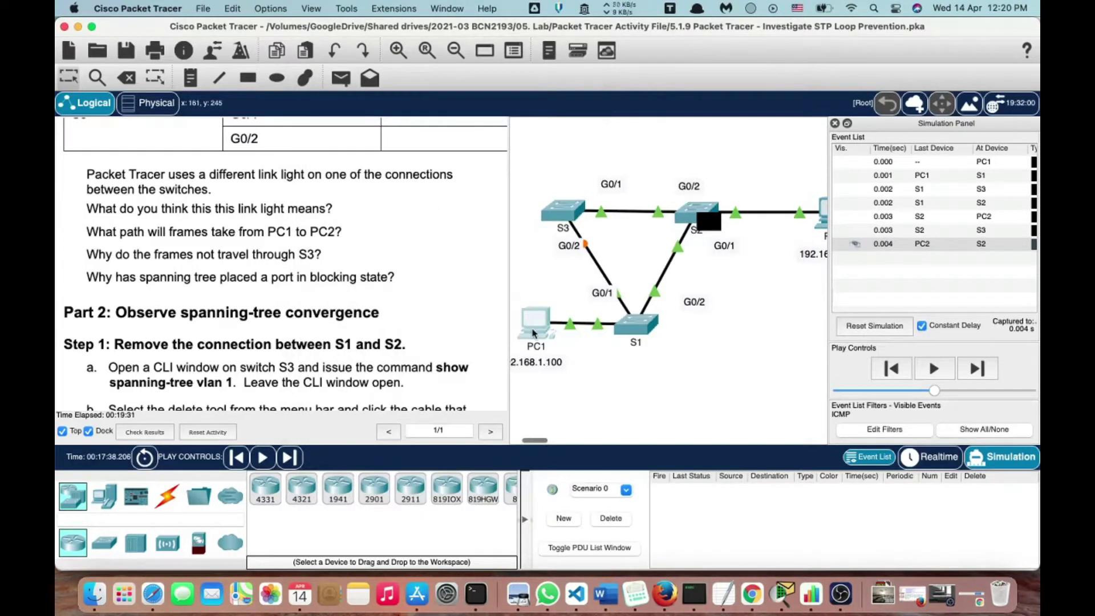
pyautogui.moveTo(533, 333)
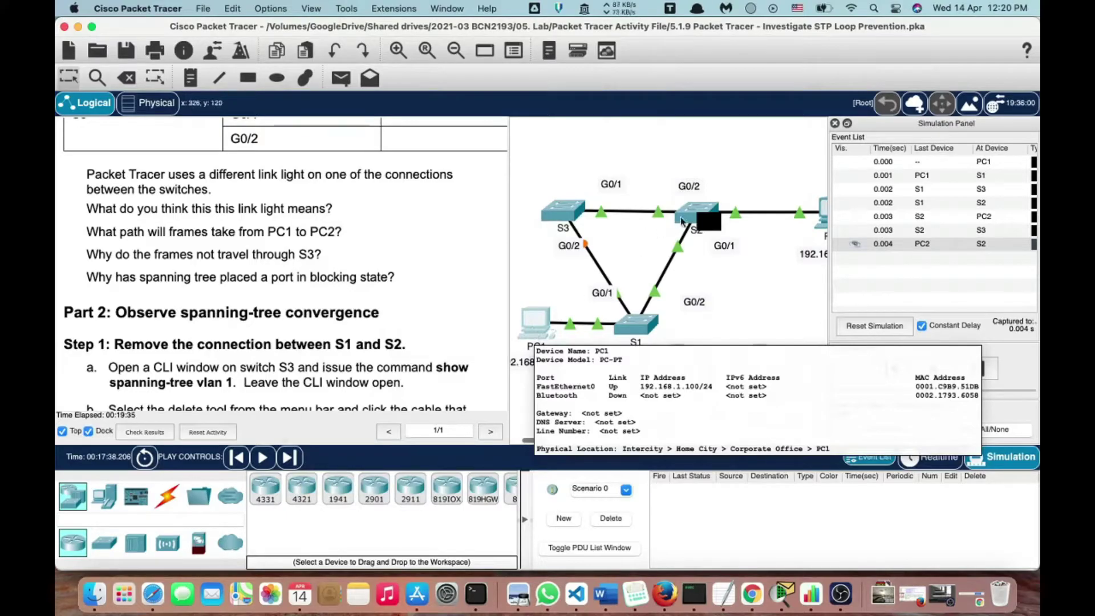
pyautogui.click(694, 211)
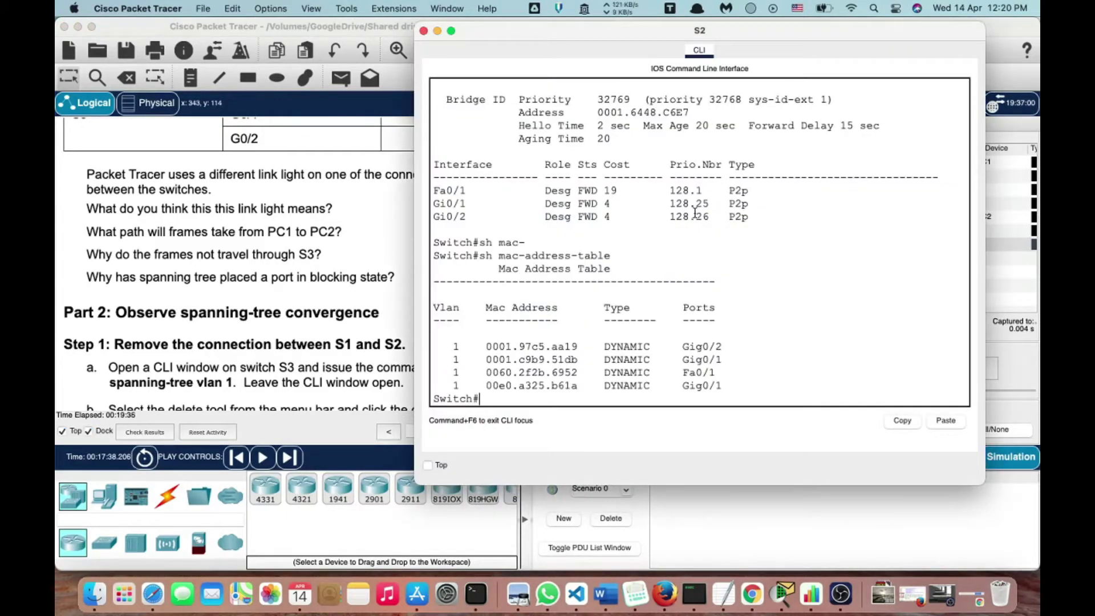
pyautogui.doubleClick(519, 360)
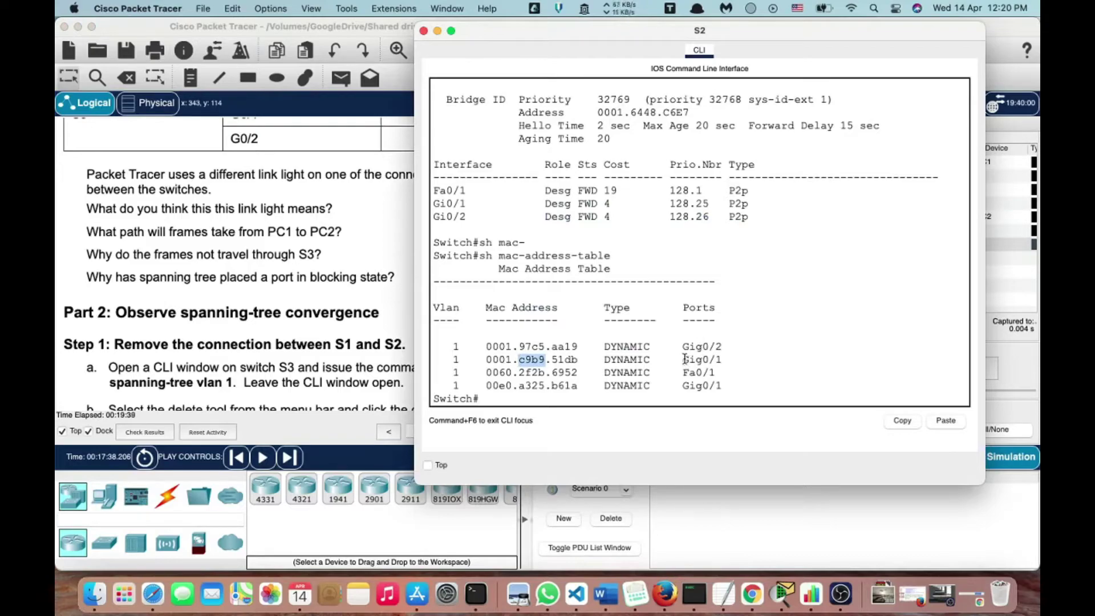
pyautogui.doubleClick(702, 358)
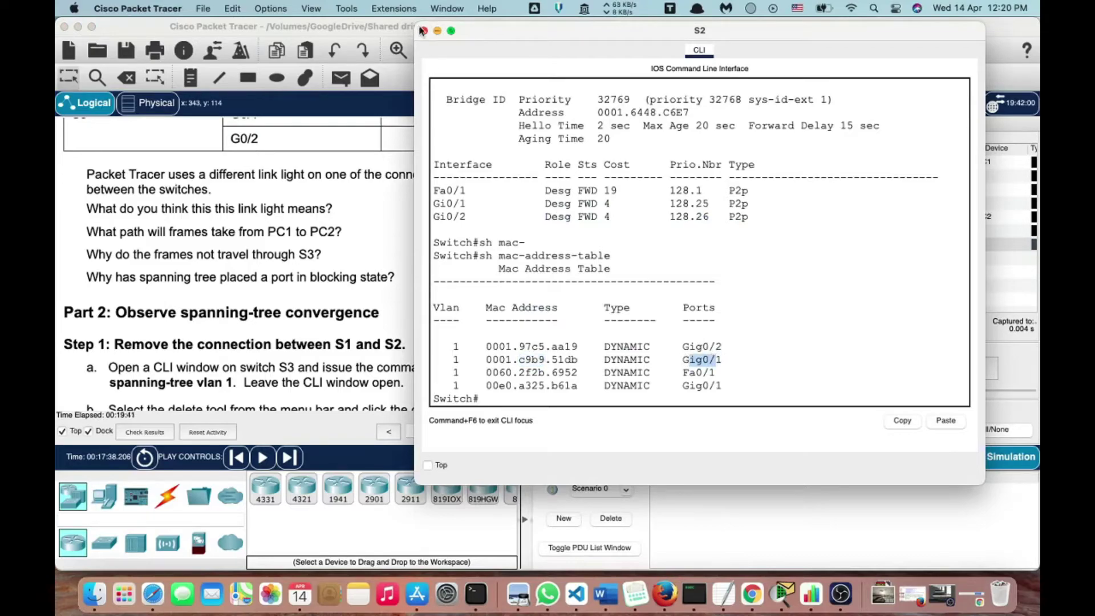
pyautogui.click(423, 31)
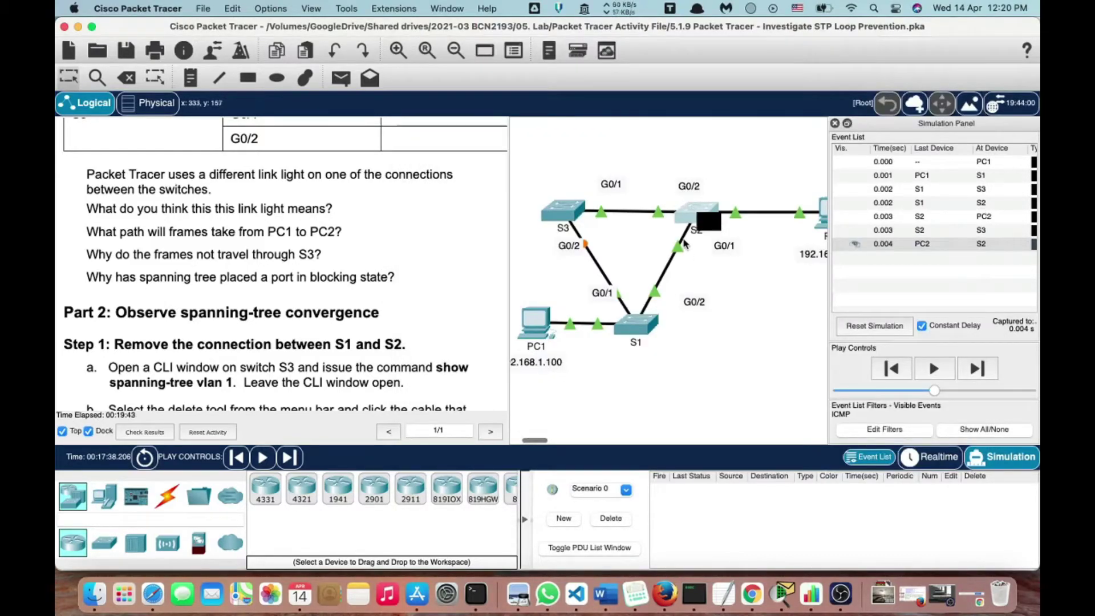
# Advance the simulation by four events, following the reply through S1 to PC1 and the second ping from PC1 to S1.
pyautogui.click(974, 371)
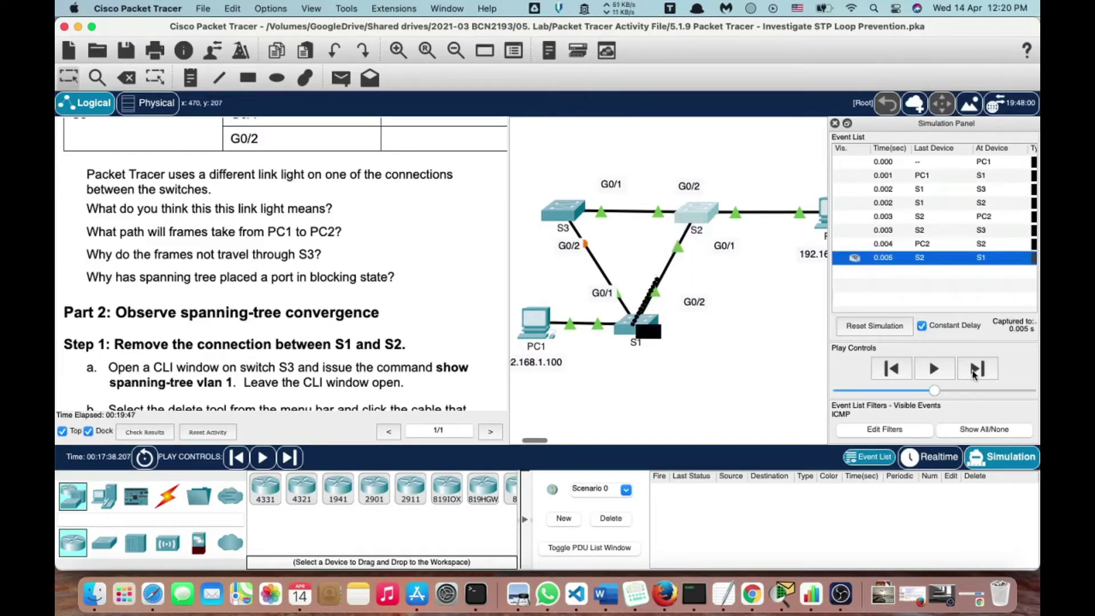
pyautogui.click(974, 372)
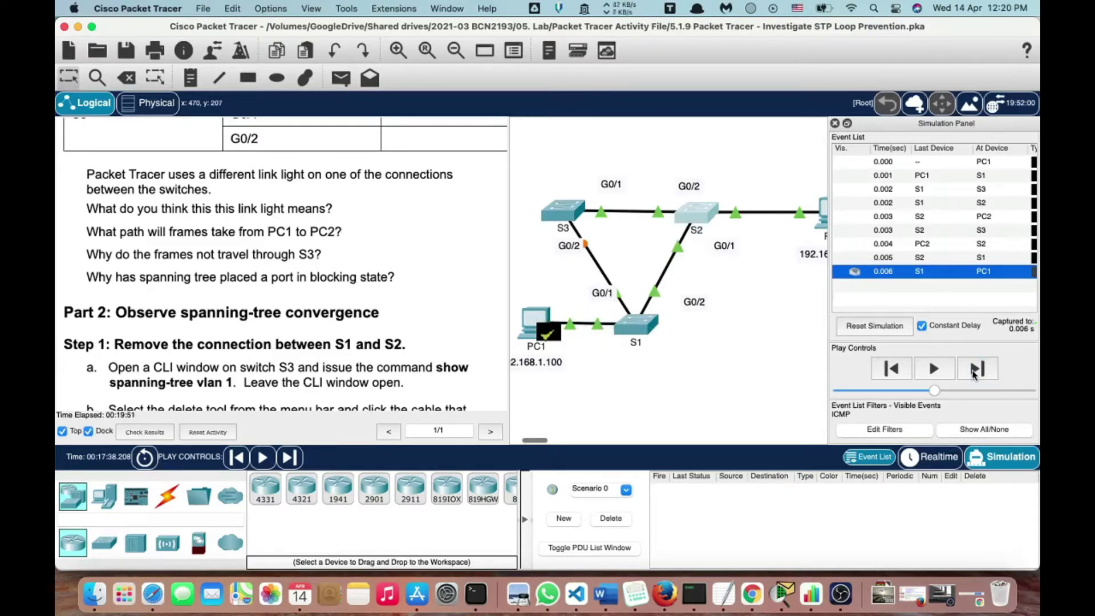
pyautogui.click(975, 372)
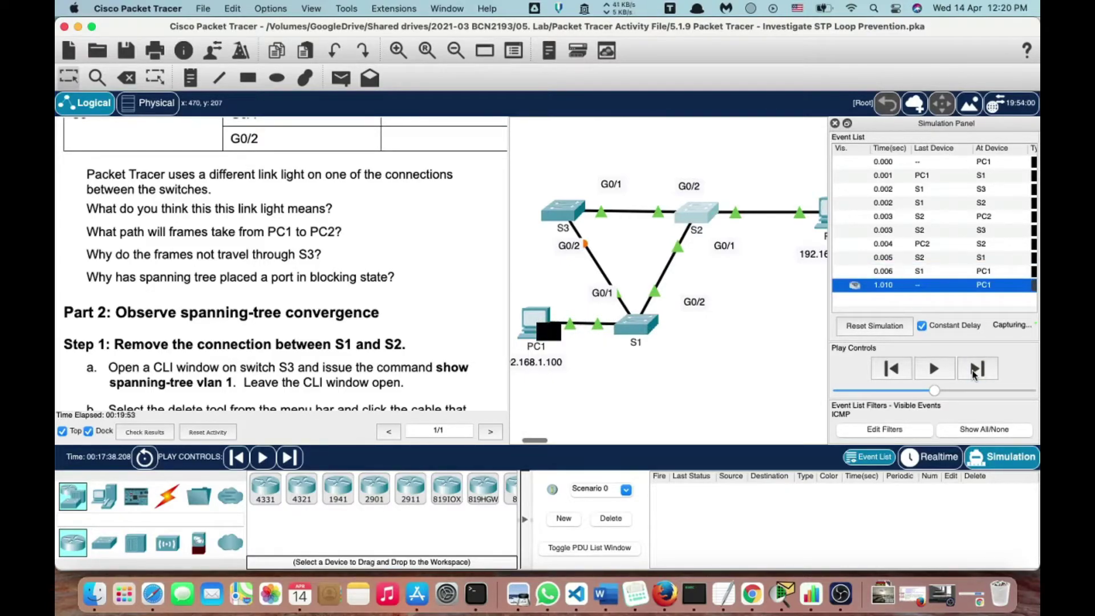
pyautogui.click(974, 371)
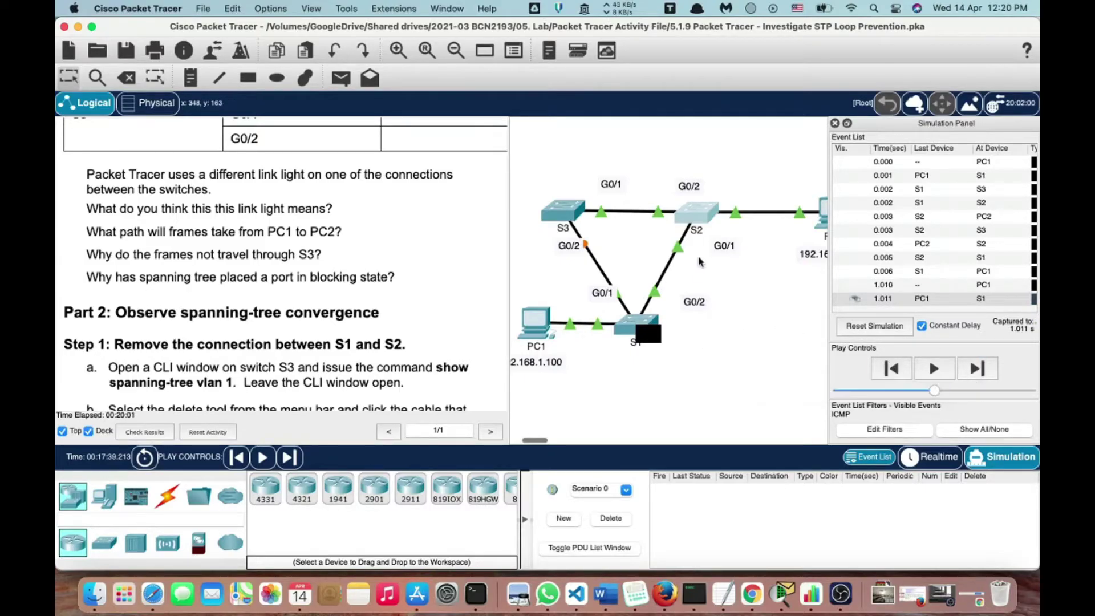
# Run show mac-address-table again on S1 and compare both outputs to find the newly learned address and its port.
pyautogui.click(625, 336)
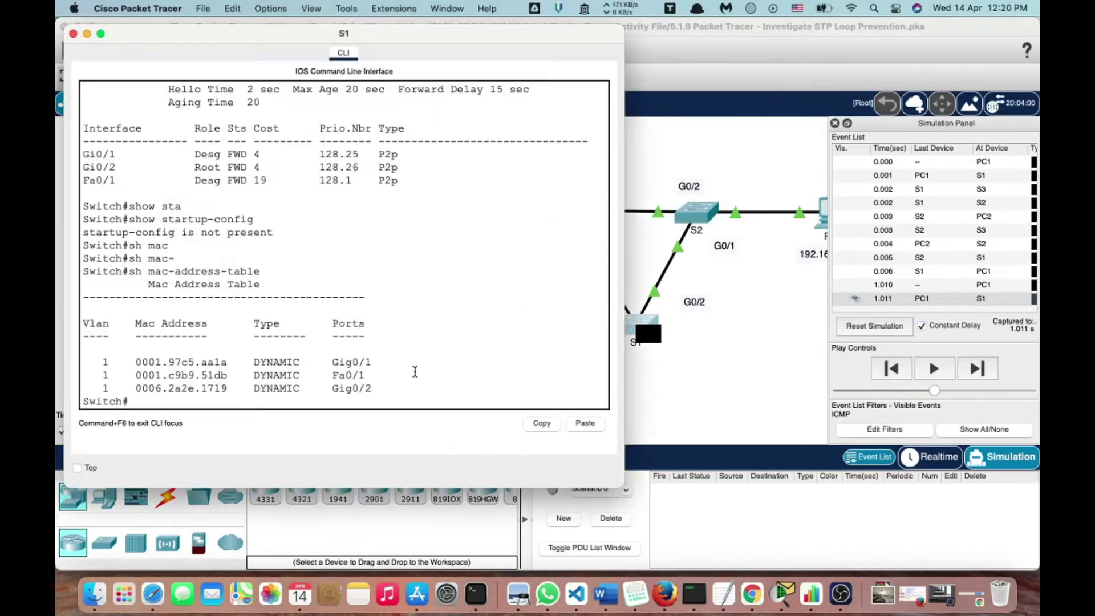
pyautogui.press('Up')
pyautogui.press('Return')
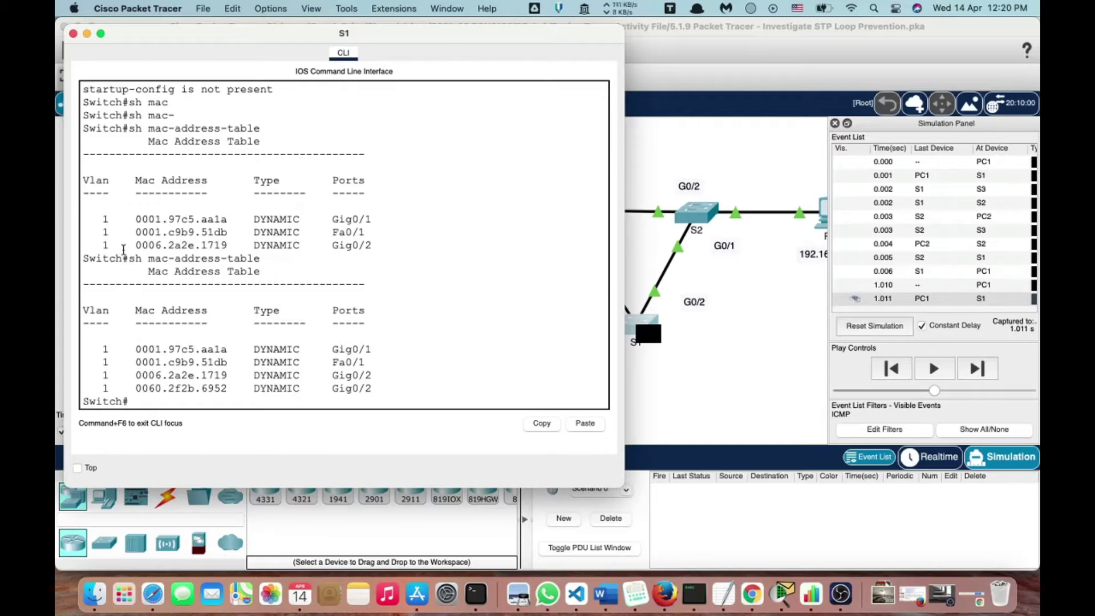
pyautogui.moveTo(136, 245); pyautogui.dragTo(154, 244)
pyautogui.click(154, 244)
pyautogui.moveTo(136, 388); pyautogui.dragTo(183, 394)
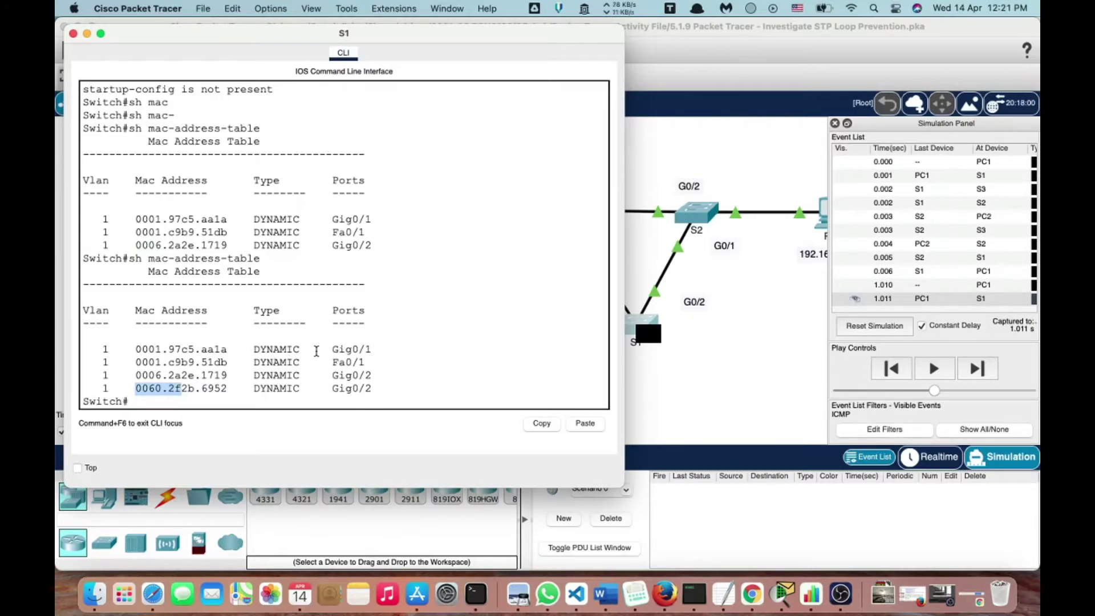
pyautogui.moveTo(333, 388); pyautogui.dragTo(380, 388)
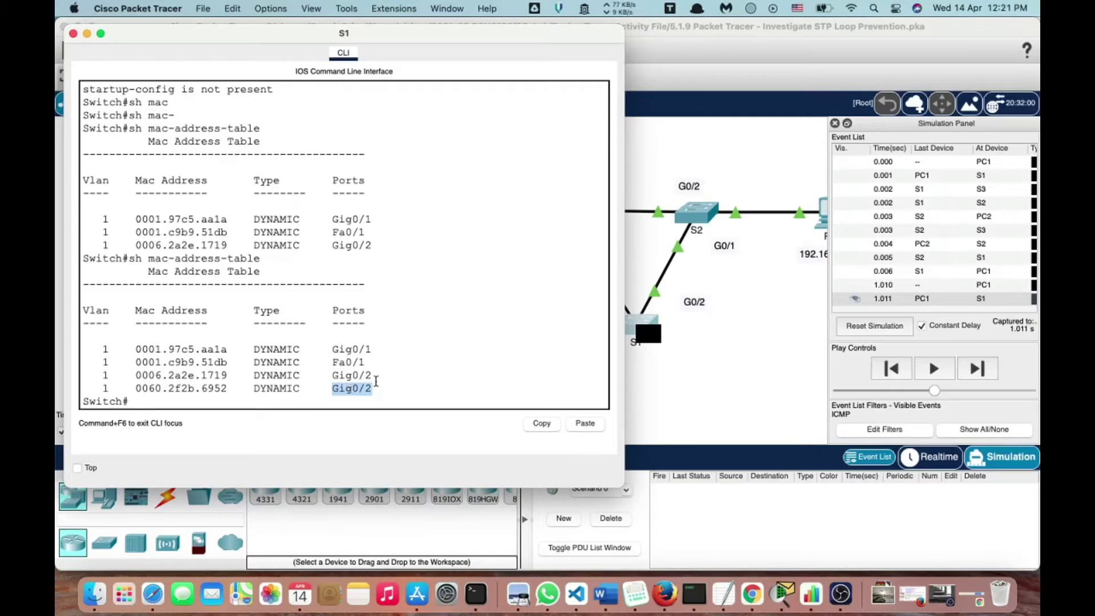
pyautogui.click(949, 358)
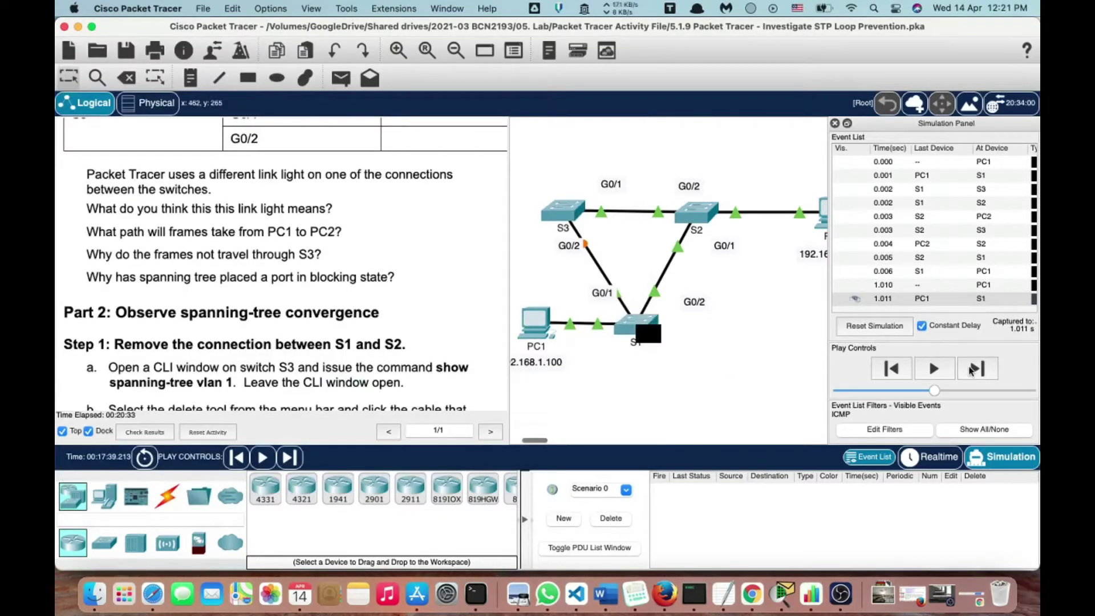
# Advance the simulation by two more hops, following the second ping from S1 through S2 to PC2.
pyautogui.click(974, 370)
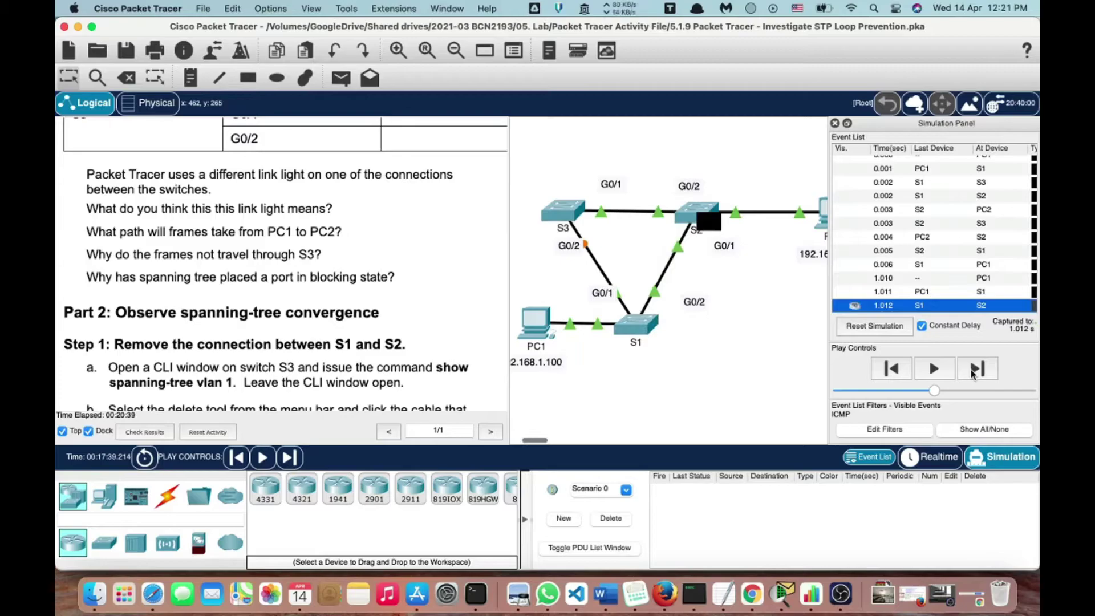
pyautogui.hscroll(2, 697, 357)
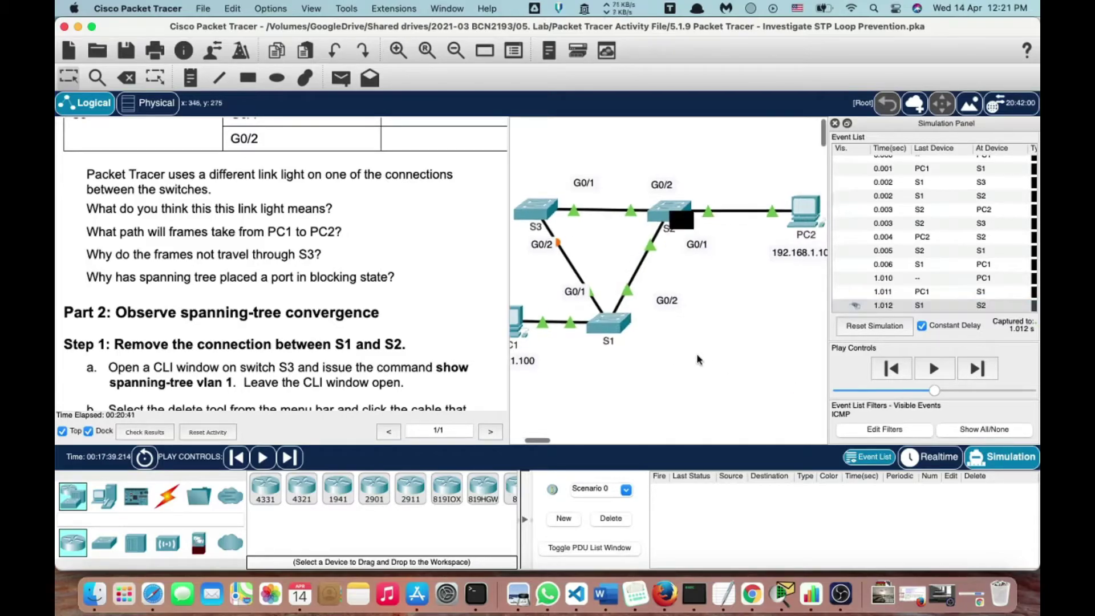
pyautogui.click(976, 369)
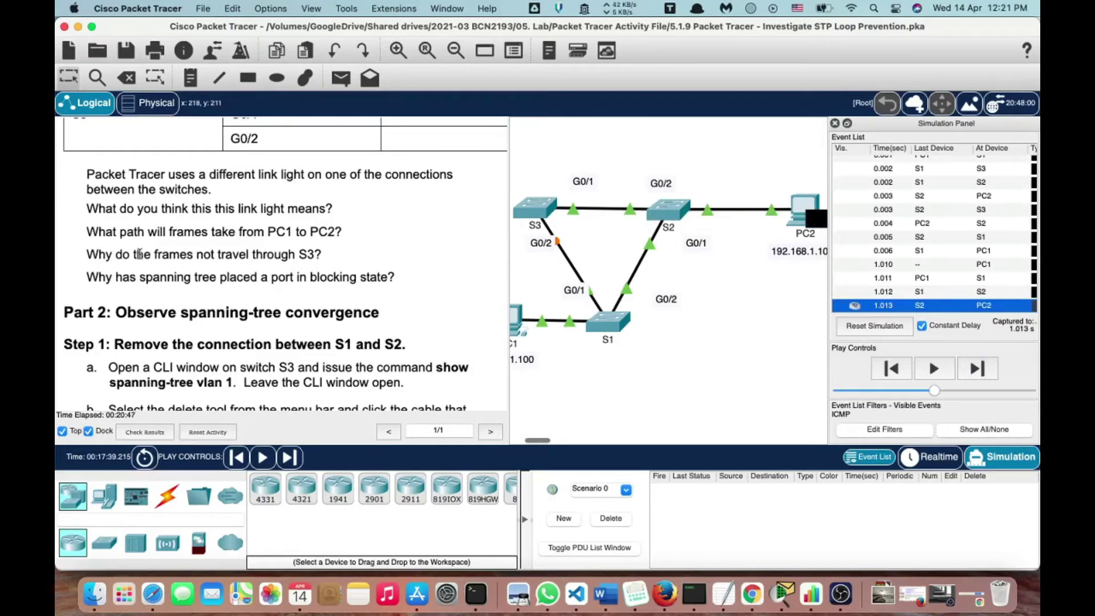
# Examine the topology against the Part 1 questions on frame path and port blocking, and read the Part 2 instructions.
pyautogui.scroll(-1, 298, 259)
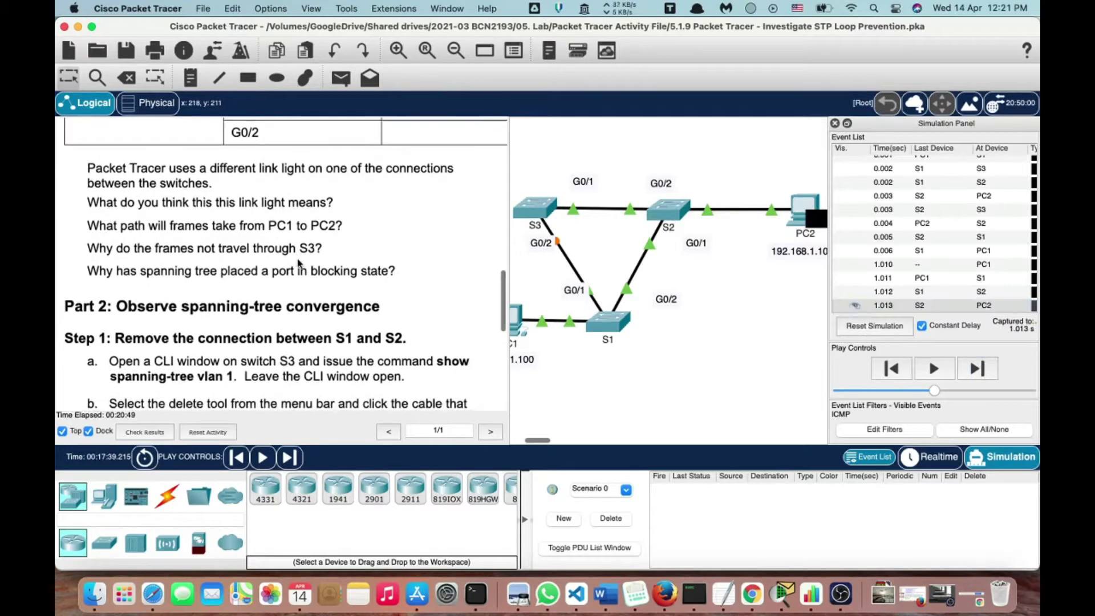
pyautogui.hscroll(-3, 813, 196)
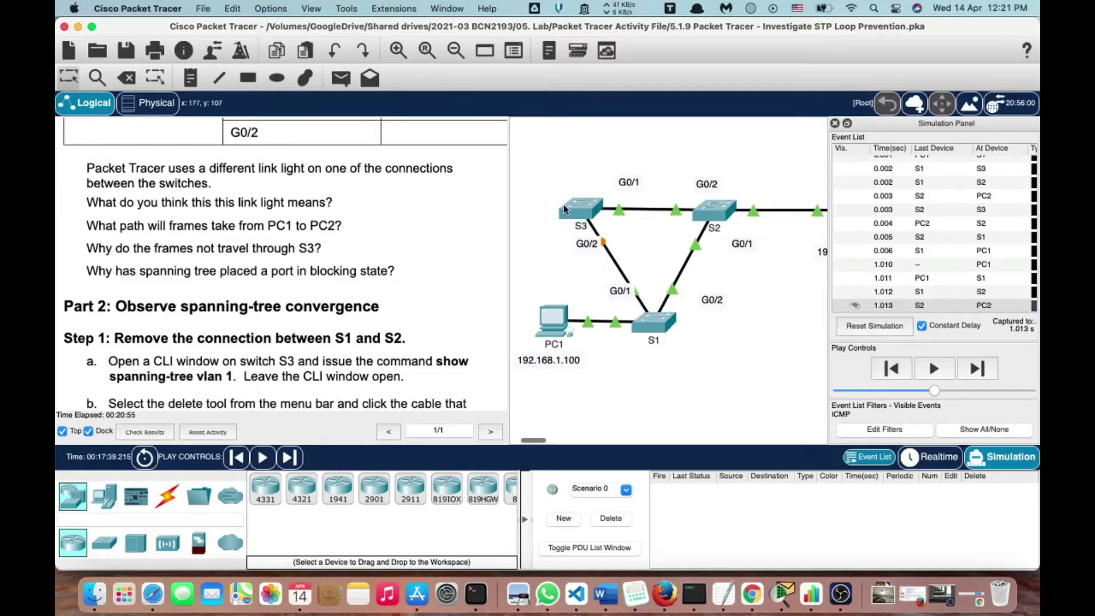
pyautogui.moveTo(572, 223)
pyautogui.hscroll(3, 634, 322)
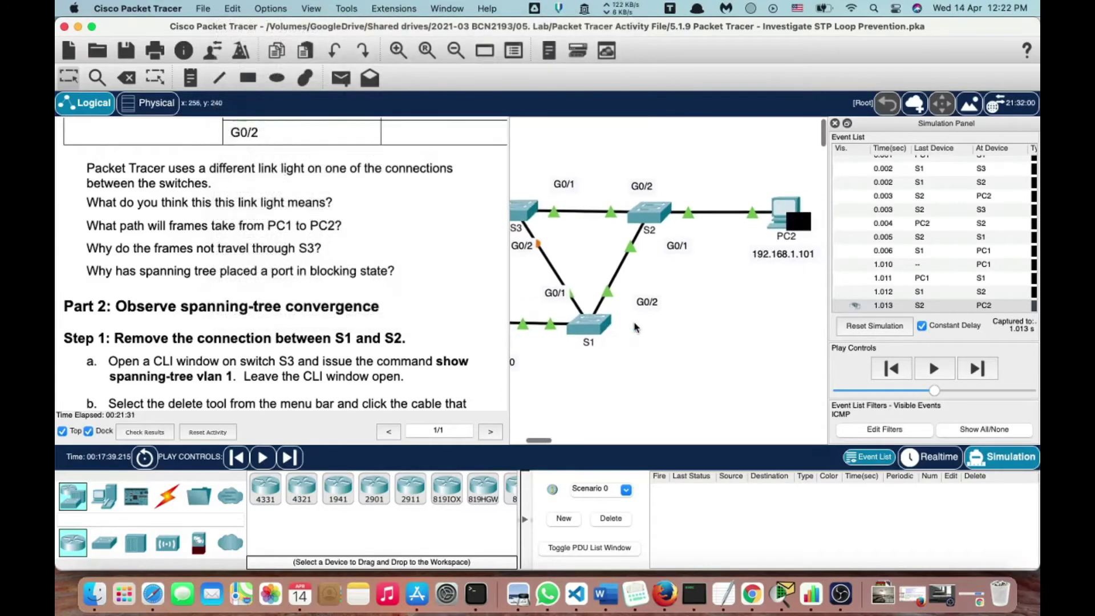
pyautogui.hscroll(-4, 671, 314)
pyautogui.scroll(1, 672, 312)
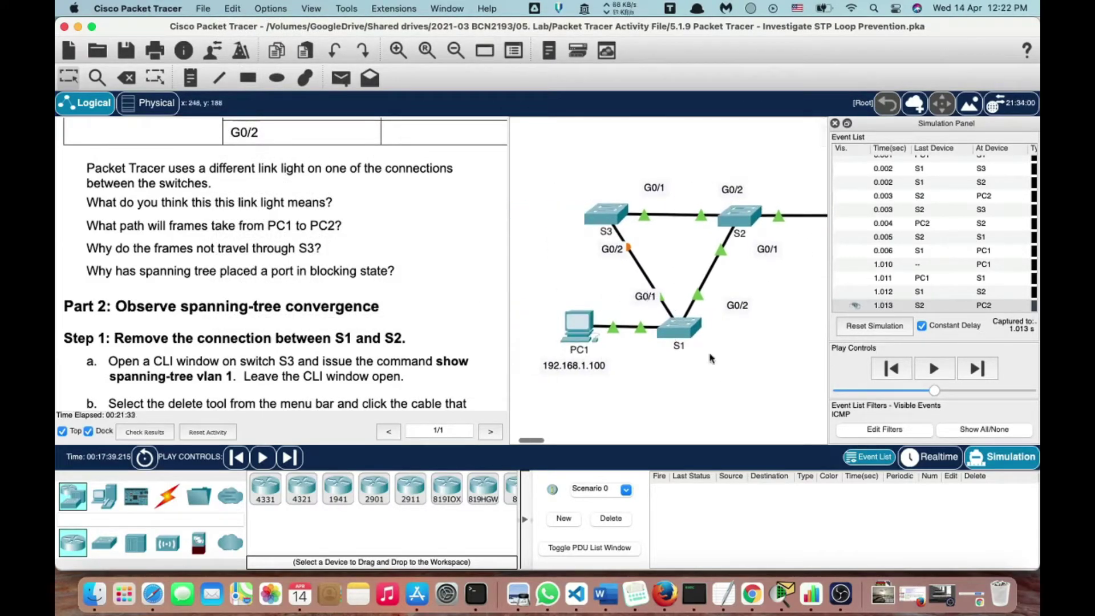
pyautogui.scroll(-5, 341, 239)
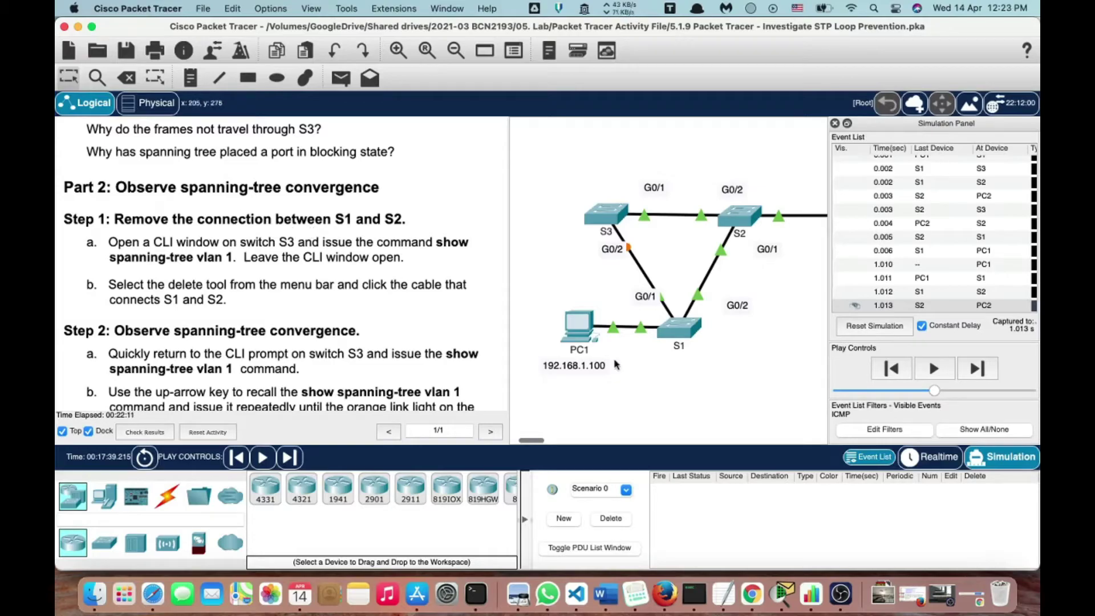
# Run show spanning-tree on S1 and review its port roles and states.
pyautogui.click(678, 324)
pyautogui.write('spa')
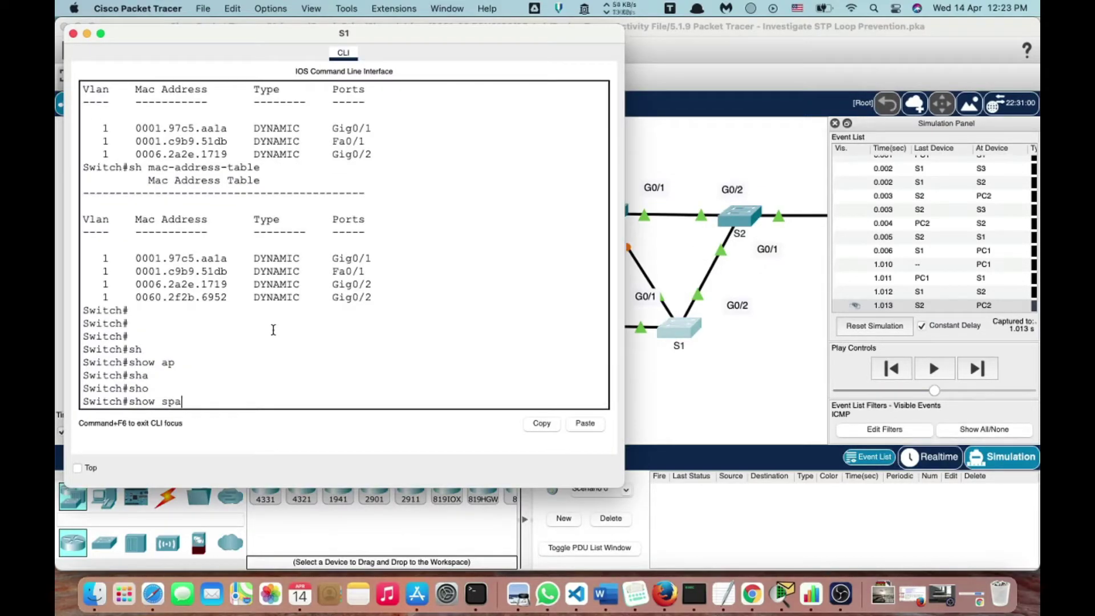
pyautogui.press('Tab')
pyautogui.press('Return')
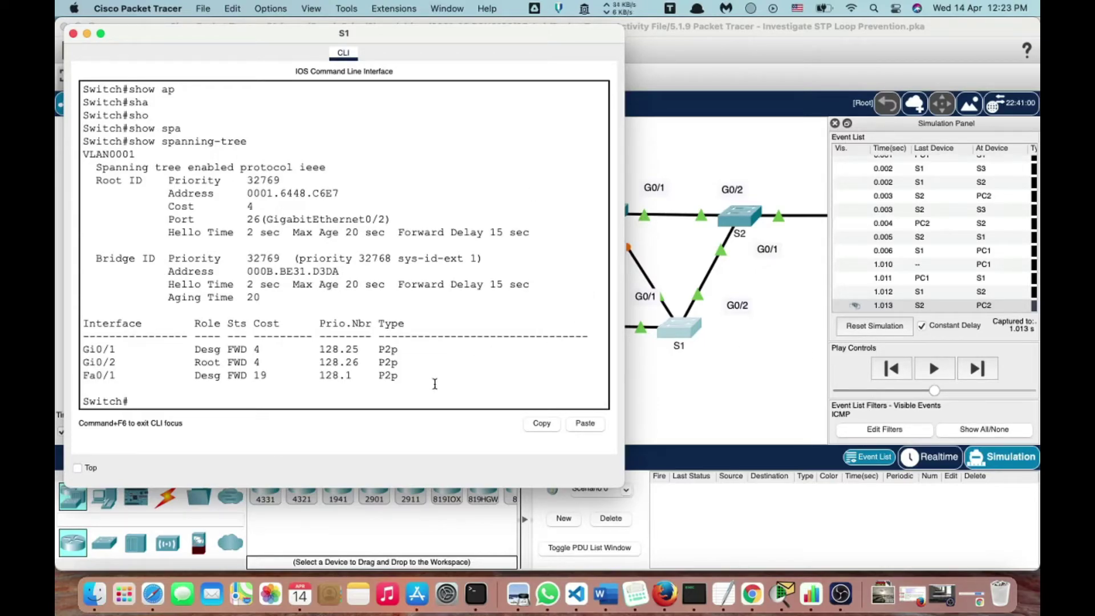
pyautogui.click(690, 396)
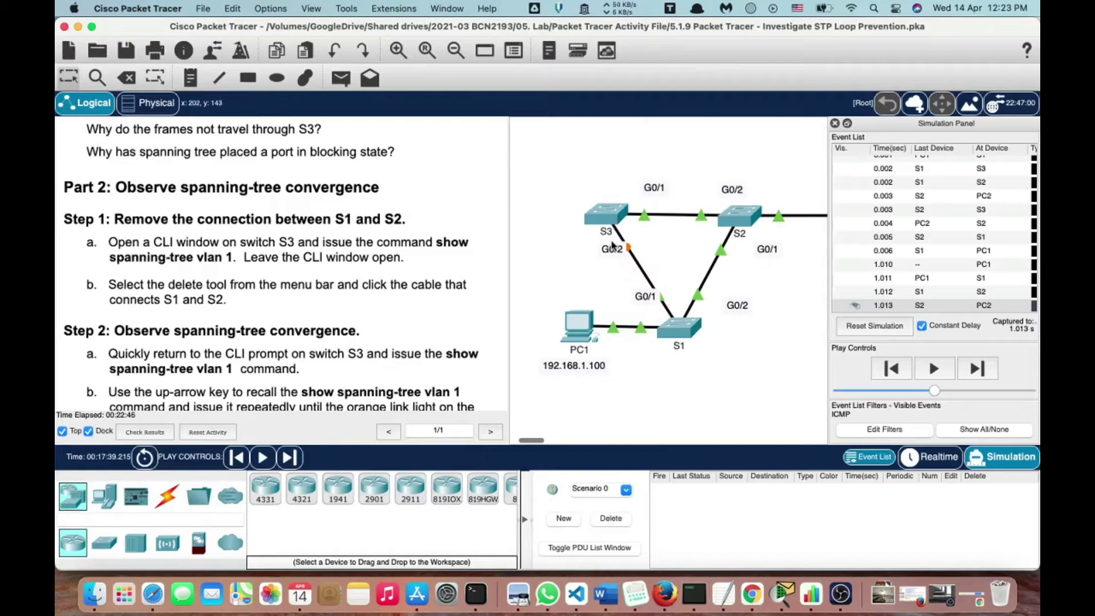
pyautogui.click(690, 337)
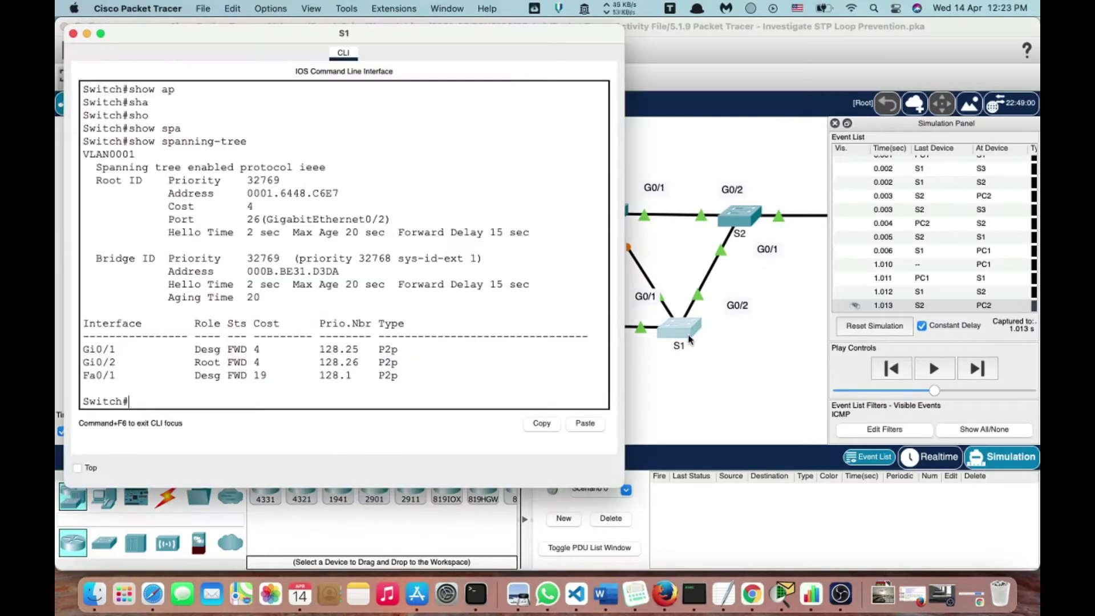
# Run show spanning-tree on S2 and return to the topology.
pyautogui.click(744, 216)
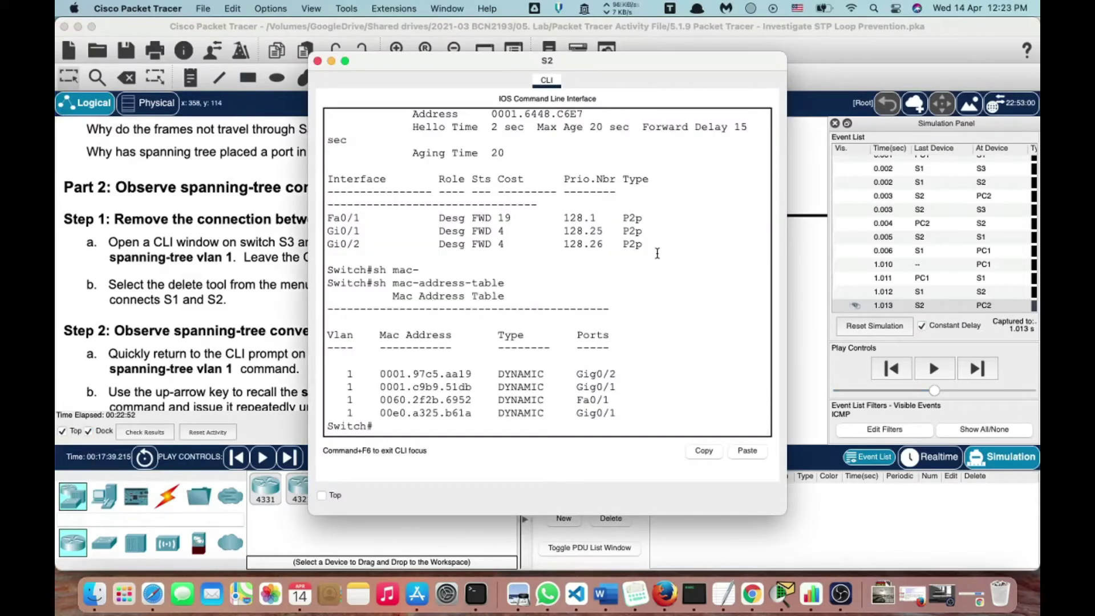
pyautogui.write('sh sp')
pyautogui.press('Tab')
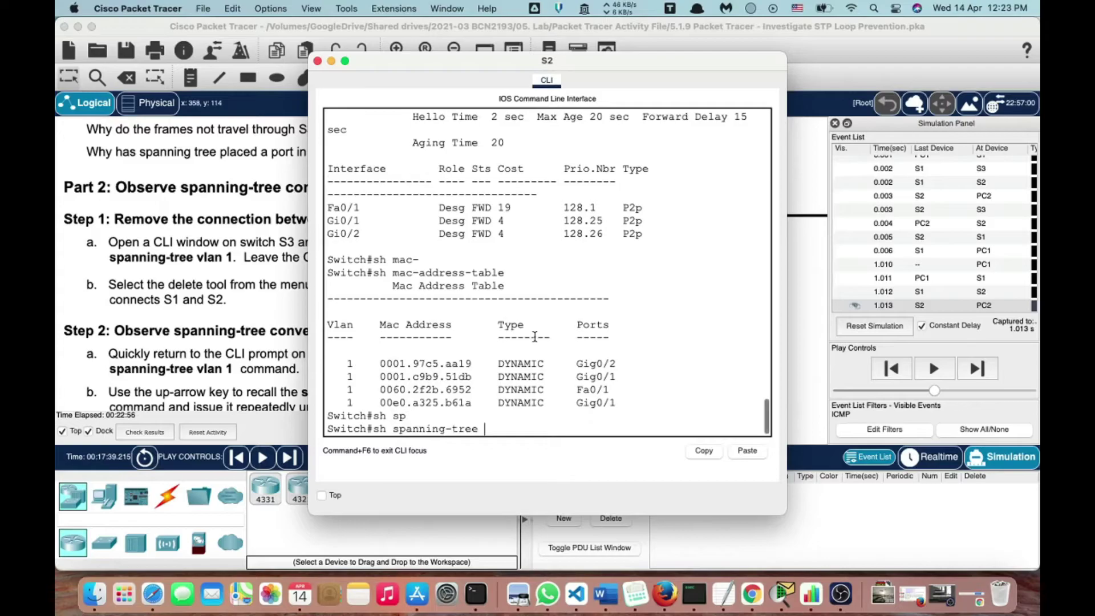
pyautogui.press('Return')
pyautogui.click(810, 295)
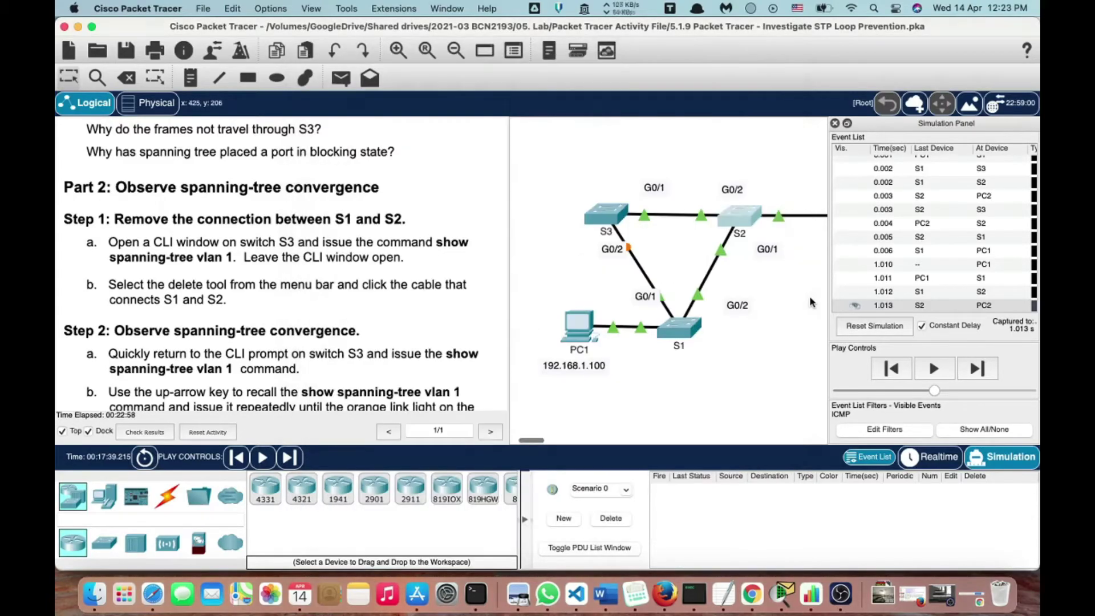
# Open S3's command line and run show spanning-tree.
pyautogui.click(604, 218)
pyautogui.write('sh spa')
pyautogui.press('Tab')
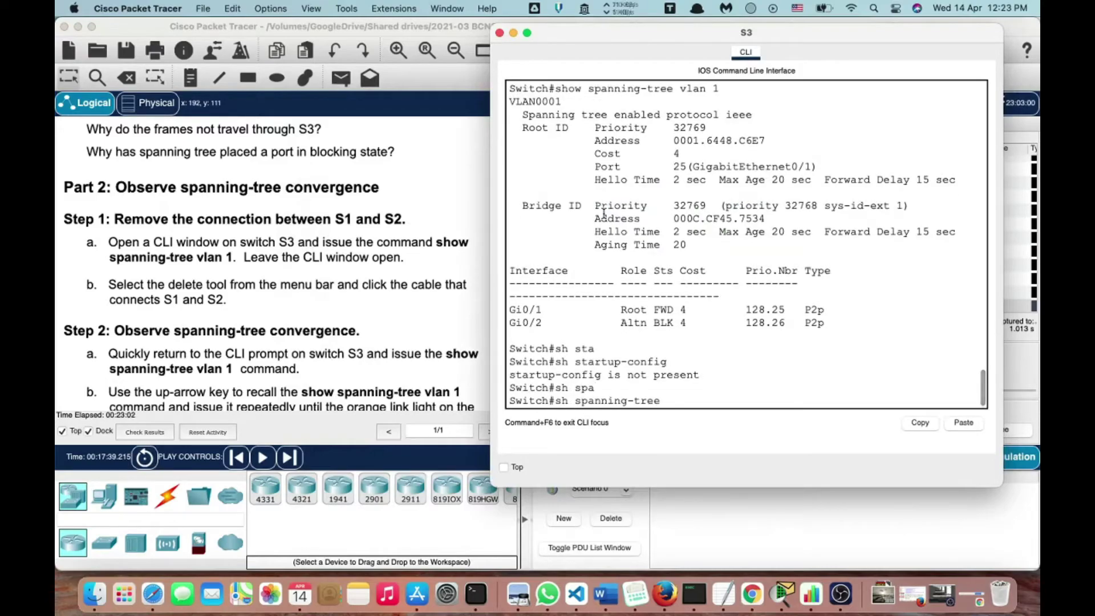
pyautogui.press('Return')
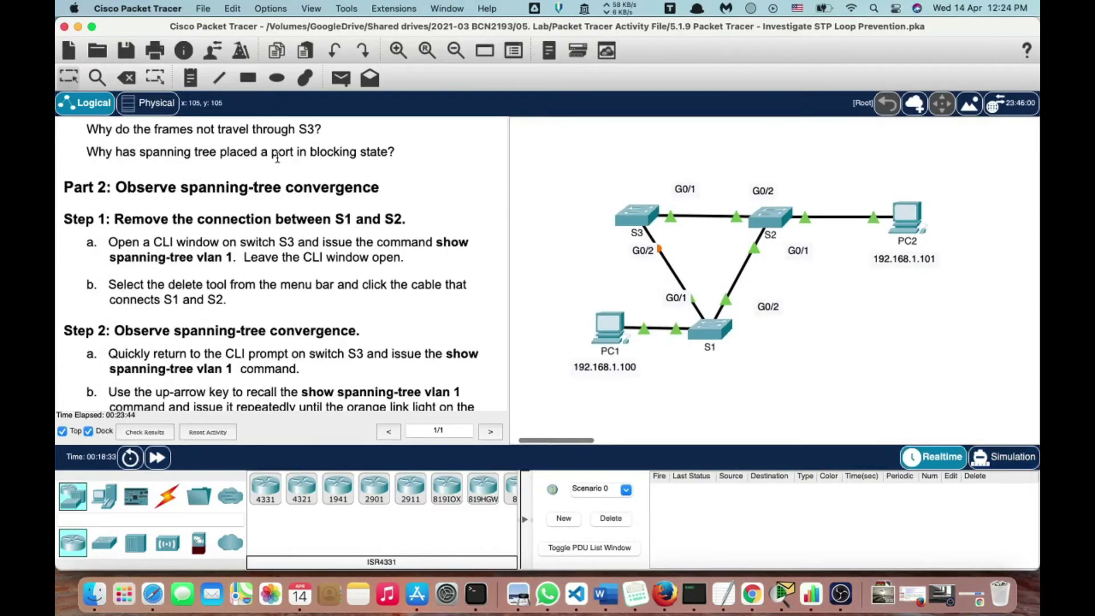
# Delete the cable connecting S1 and S2, and return to the selection tool.
pyautogui.click(126, 77)
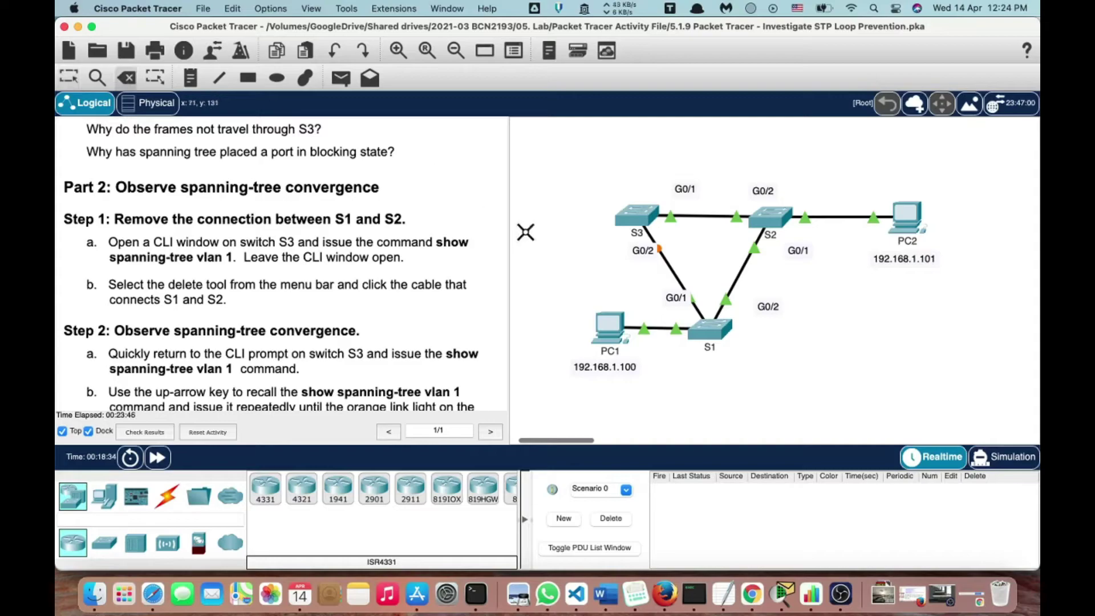
pyautogui.click(740, 273)
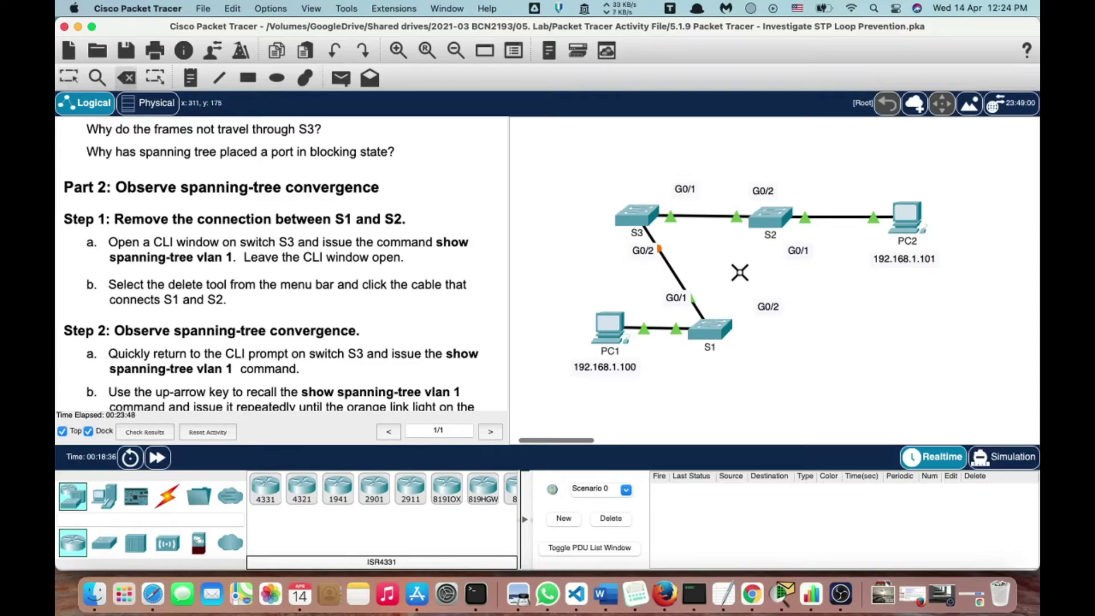
pyautogui.click(69, 77)
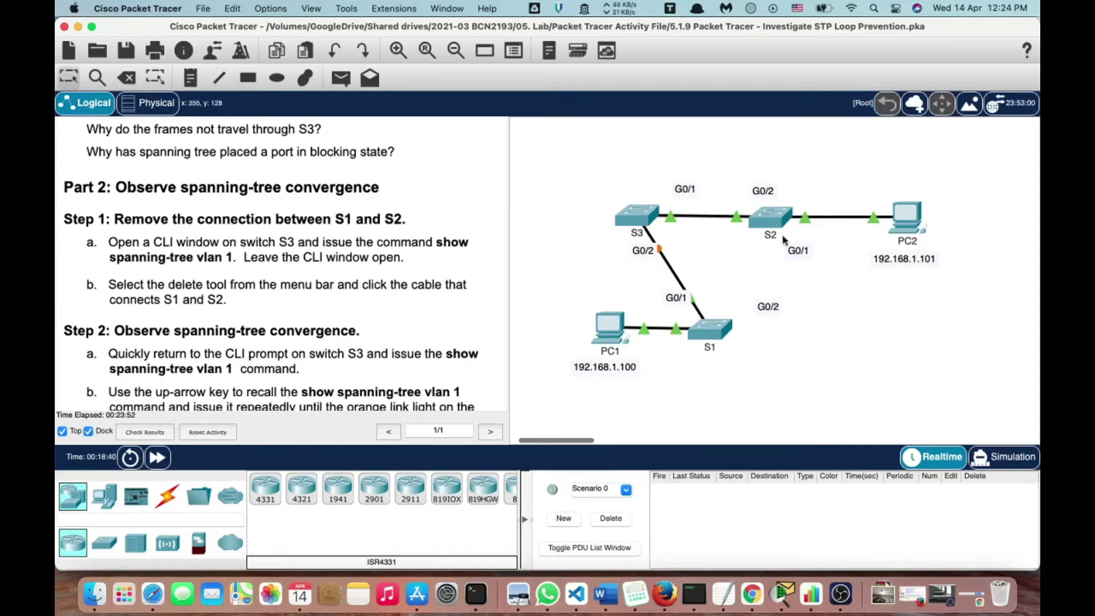
pyautogui.moveTo(624, 237)
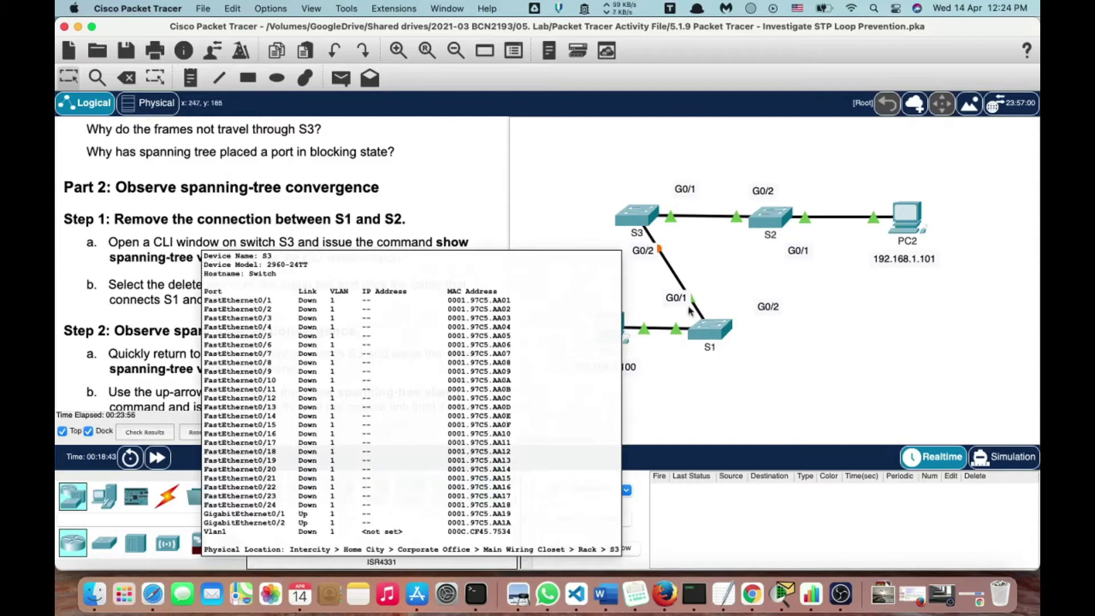
# Ping PC2 at 192.168.1.101 from PC1's command prompt.
pyautogui.click(611, 337)
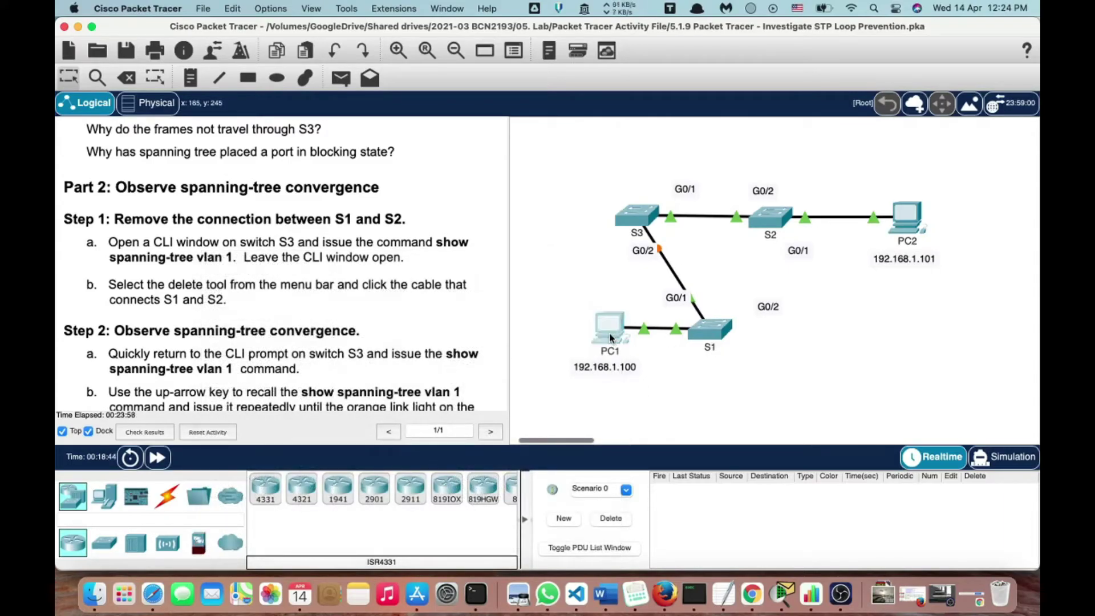
pyautogui.click(637, 128)
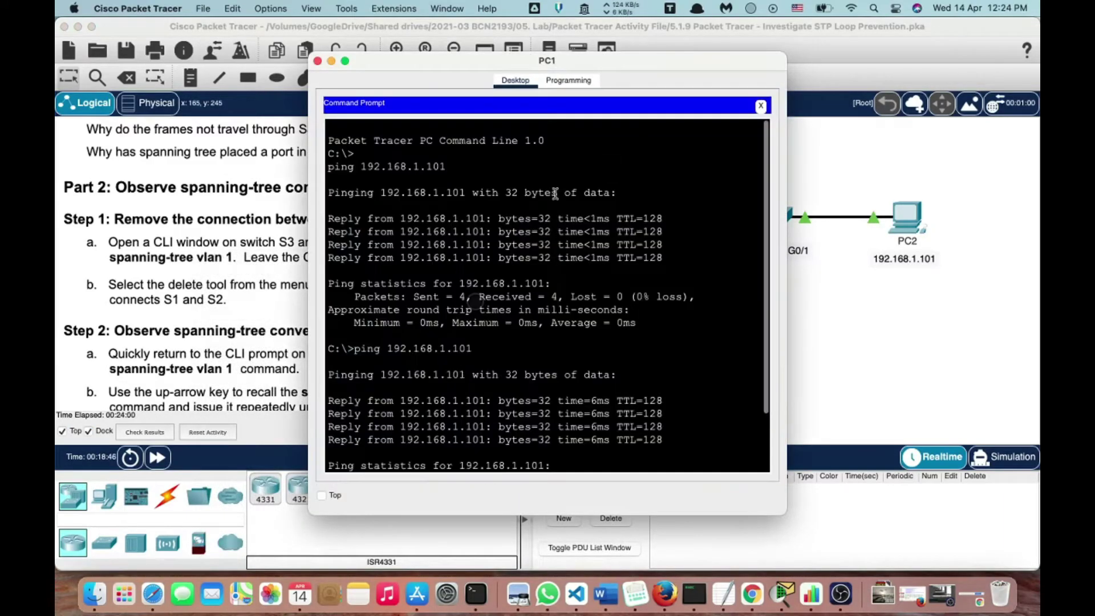
pyautogui.press('Up')
pyautogui.press('Return')
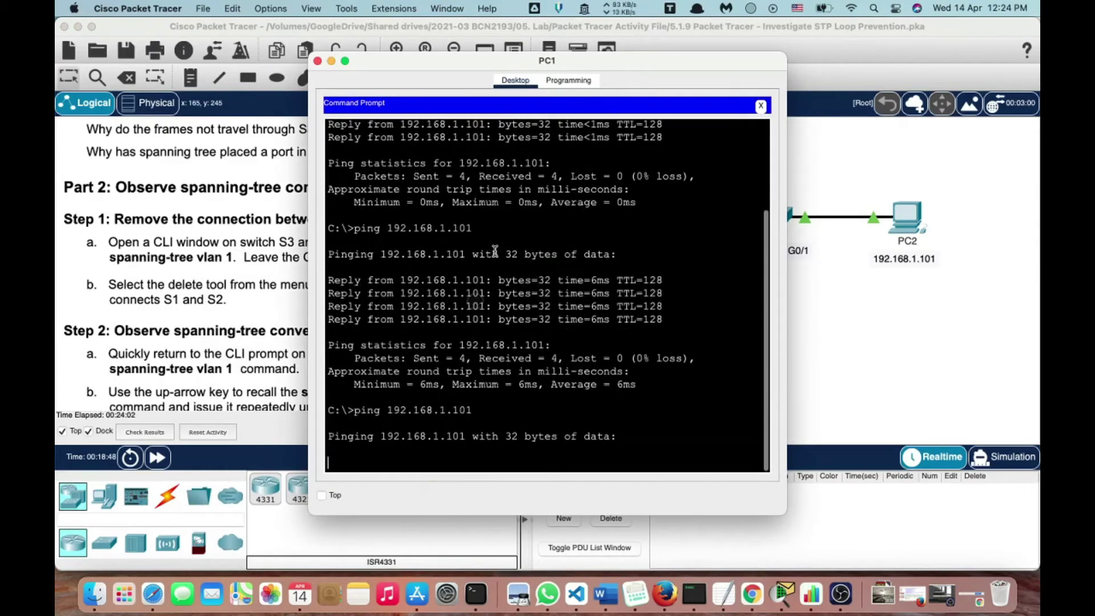
# Move PC1's window clear of the topology and repeat the ping to 192.168.1.101.
pyautogui.moveTo(414, 64); pyautogui.dragTo(192, 18)
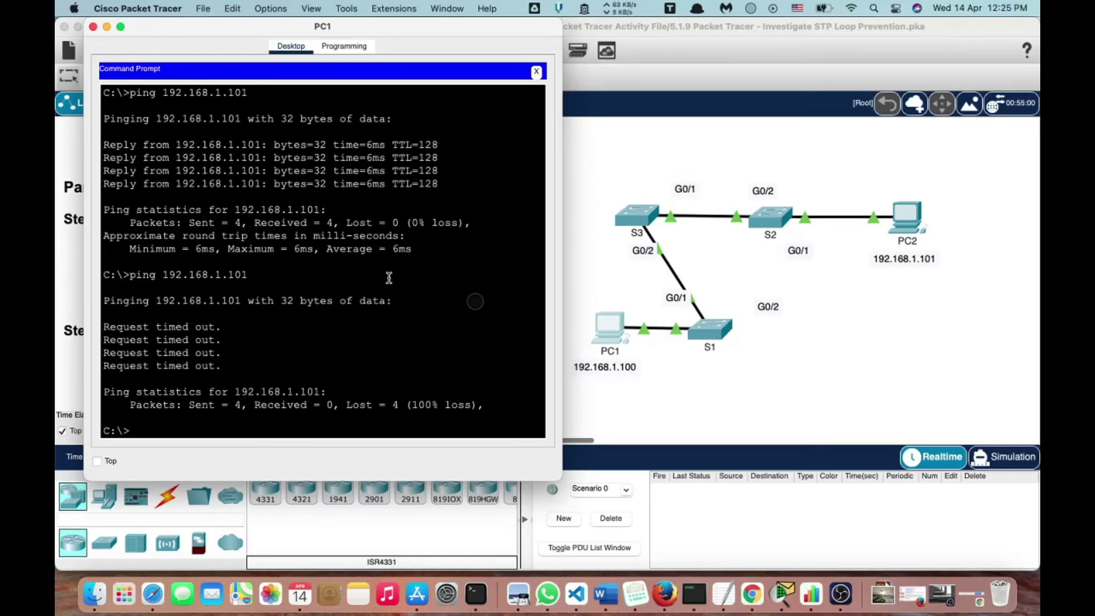
pyautogui.press('Up')
pyautogui.press('Return')
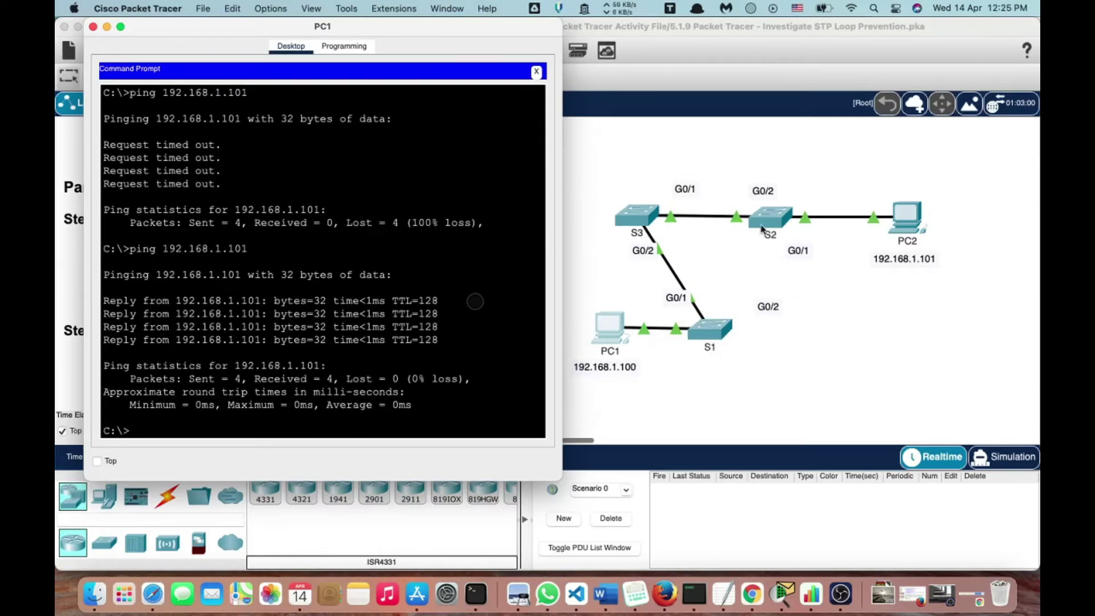
# Open S1's command line and run show spanning-tree with the S1-S2 link removed.
pyautogui.click(707, 335)
pyautogui.click(708, 335)
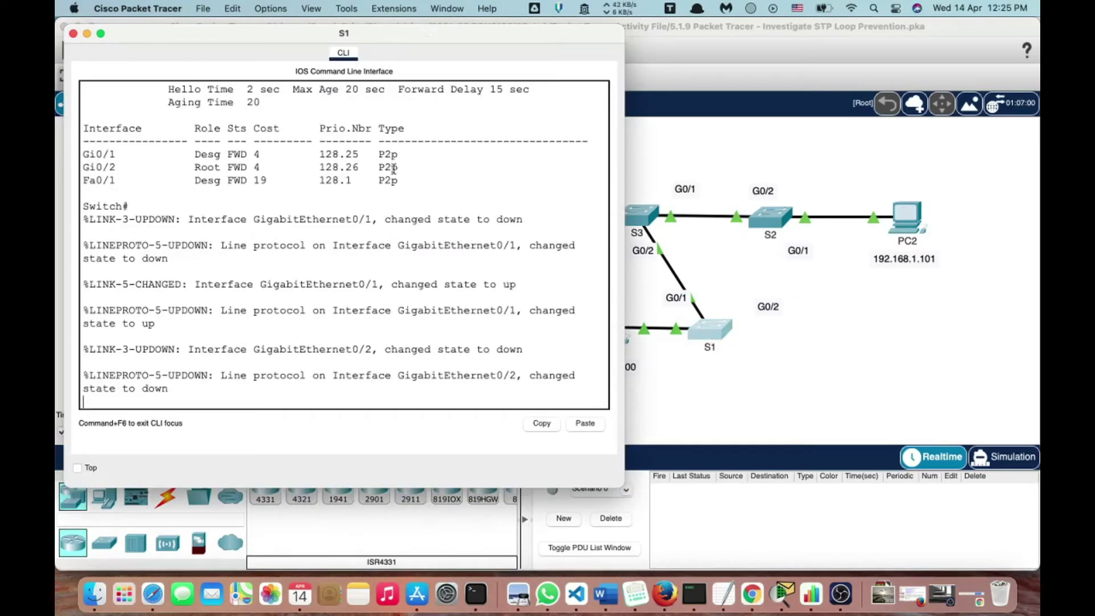
pyautogui.click(390, 226)
pyautogui.press('Return')
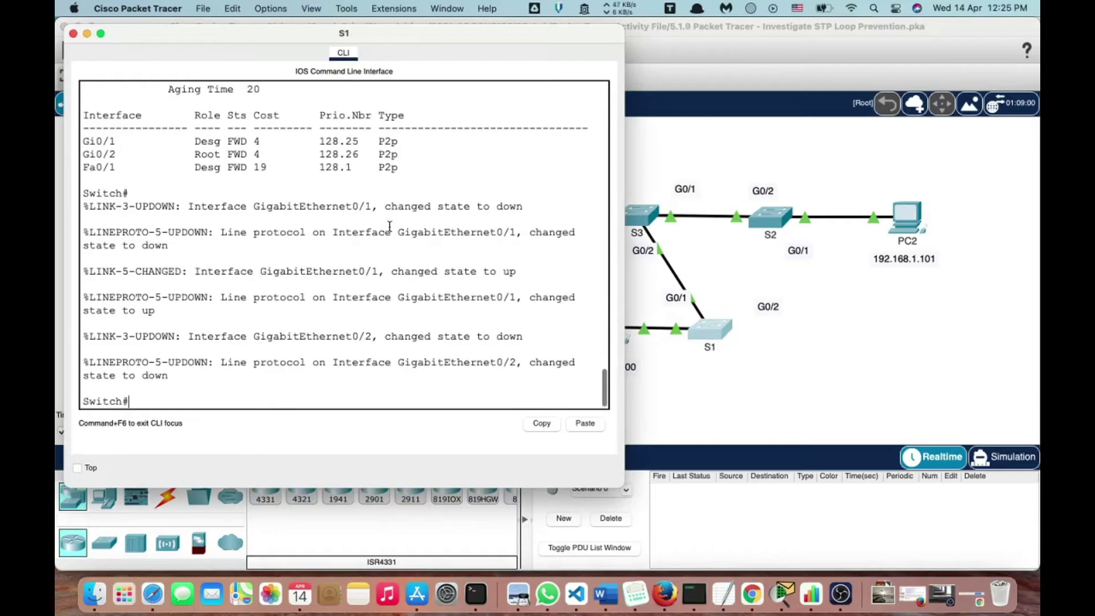
pyautogui.scroll(3, 264, 290)
pyautogui.scroll(-3, 269, 288)
pyautogui.write('show spanning-tree')
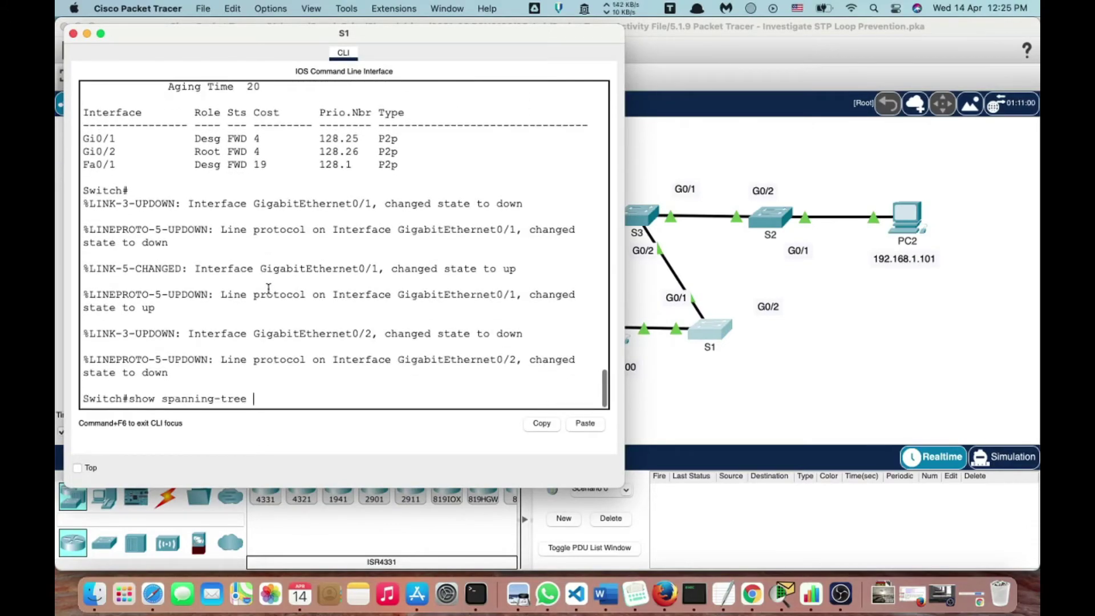
pyautogui.press('Return')
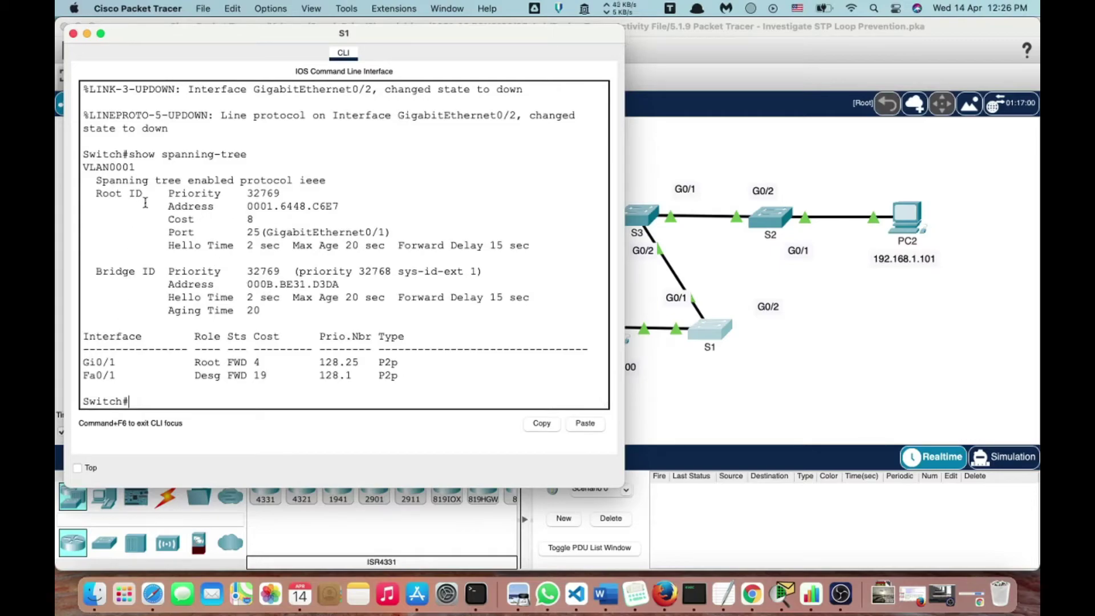
# Compare S1's root ID, bridge ID and Gi0/1 port role with the earlier spanning-tree output, and close S1's window.
pyautogui.moveTo(101, 193); pyautogui.dragTo(260, 193)
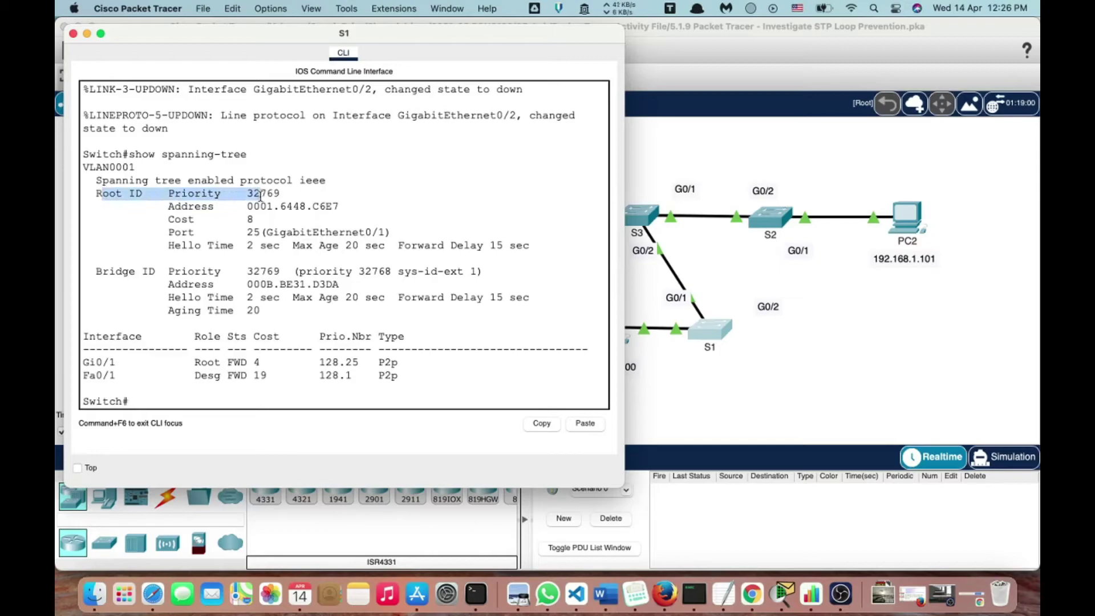
pyautogui.moveTo(103, 271); pyautogui.dragTo(129, 271)
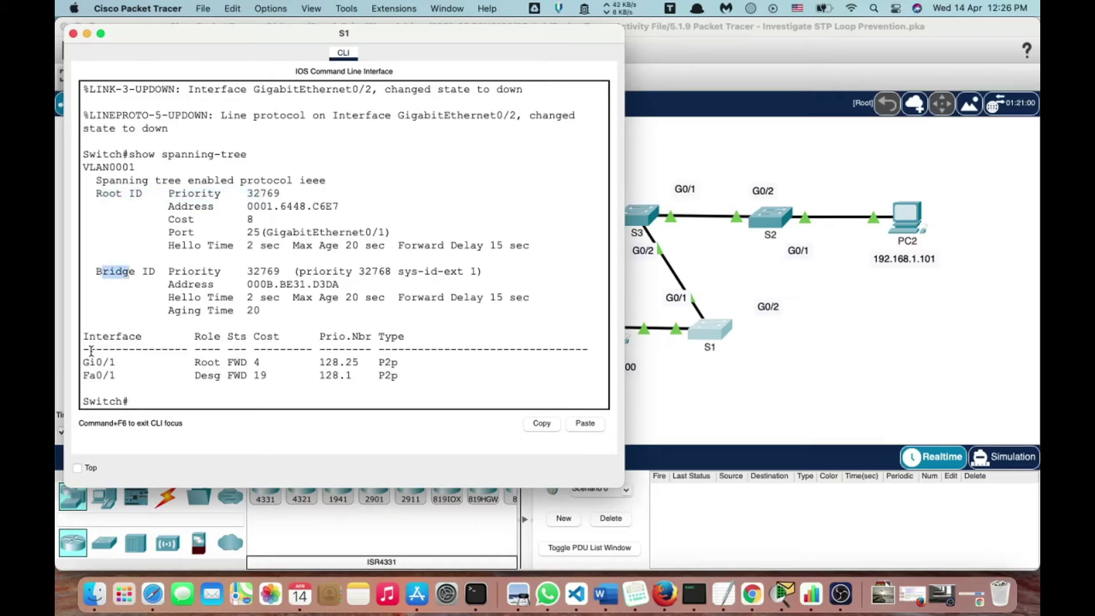
pyautogui.moveTo(85, 363); pyautogui.dragTo(97, 364)
pyautogui.tripleClick(99, 363)
pyautogui.doubleClick(206, 362)
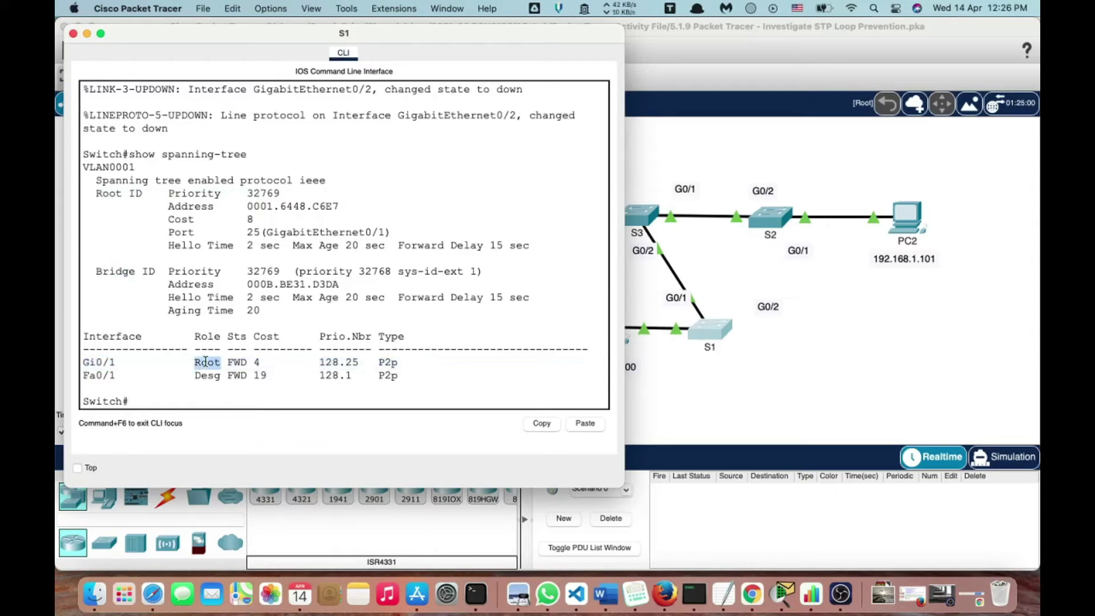
pyautogui.scroll(10, 206, 362)
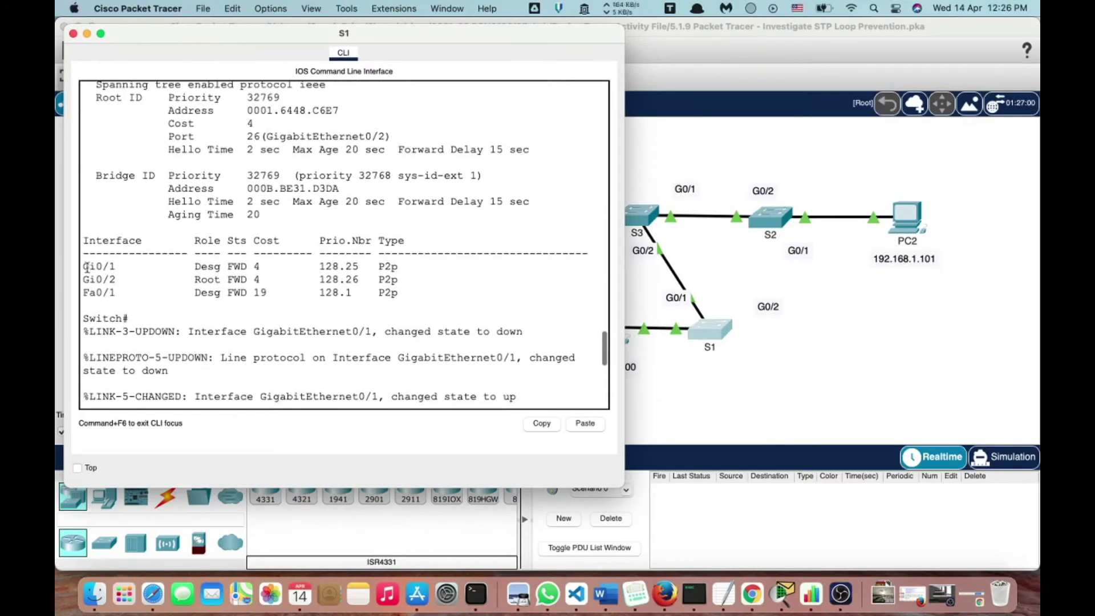
pyautogui.doubleClick(204, 267)
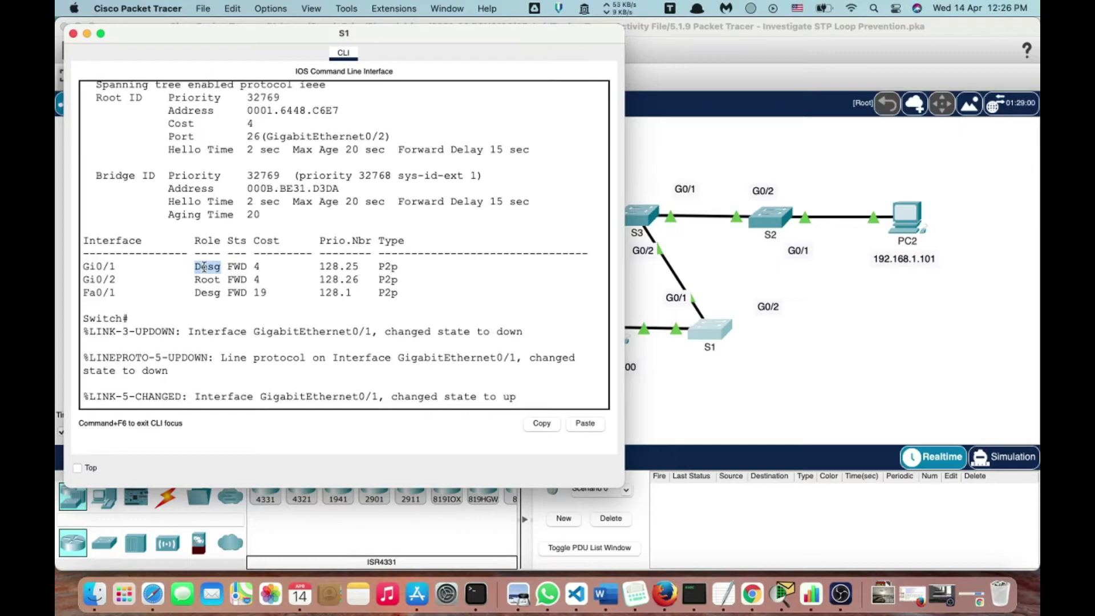
pyautogui.scroll(-10, 205, 268)
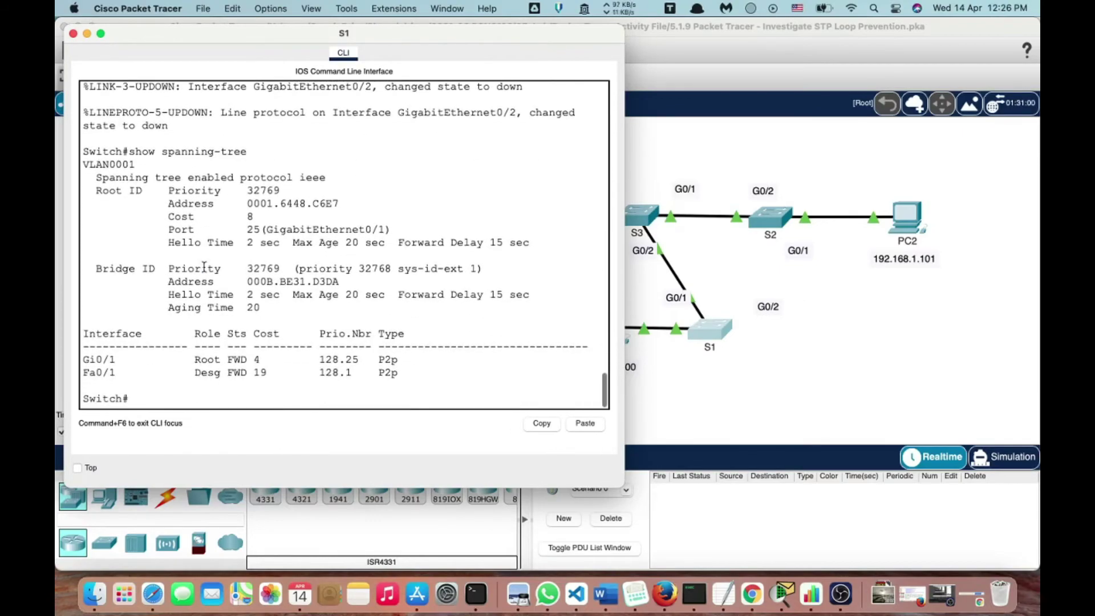
pyautogui.scroll(5, 207, 348)
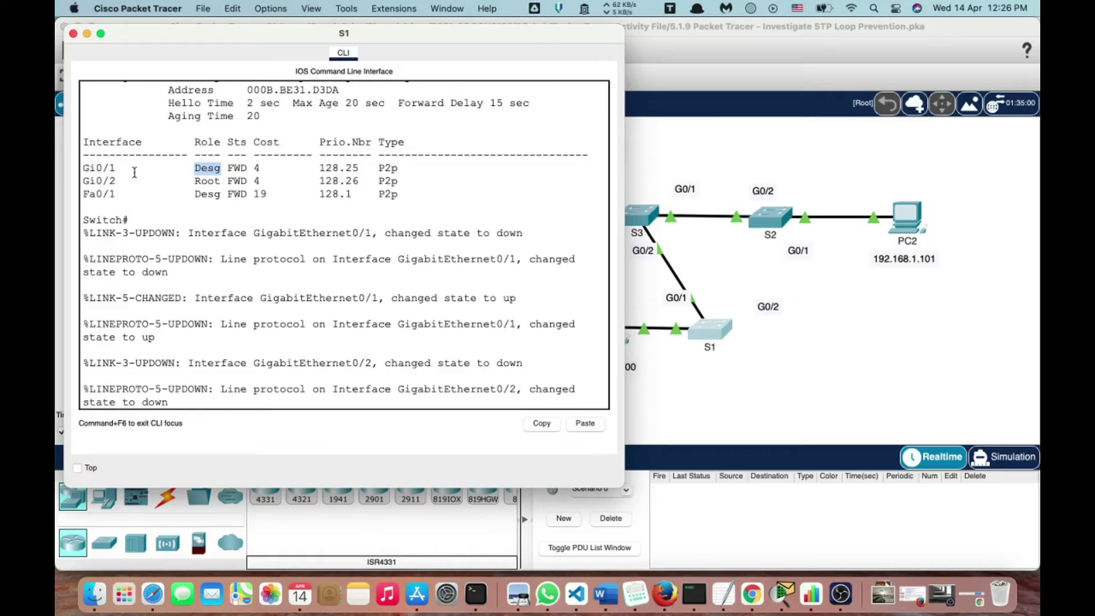
pyautogui.scroll(-6, 204, 187)
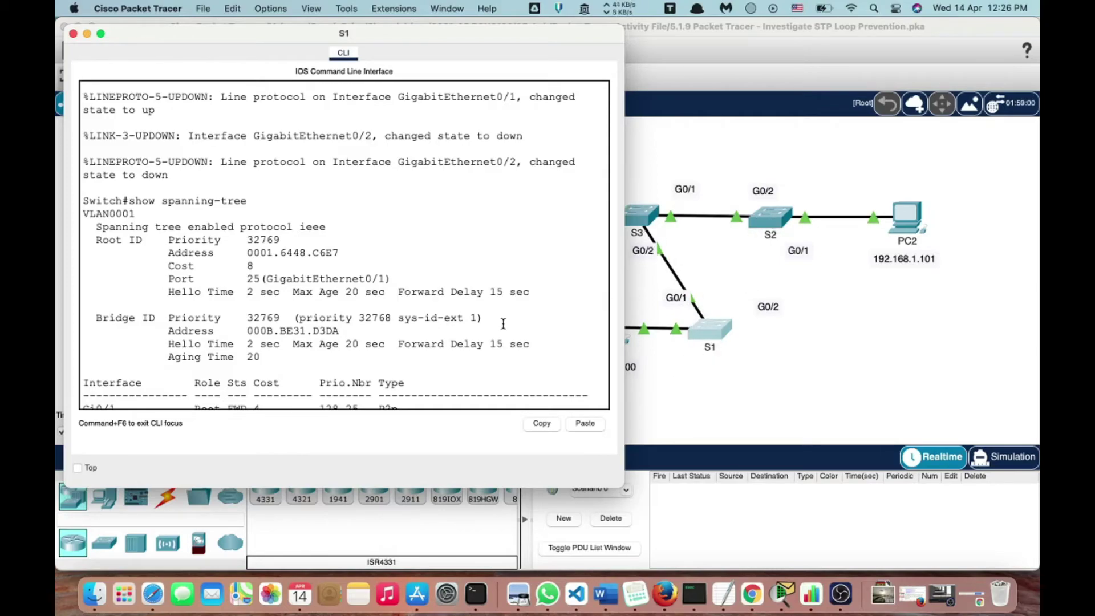
pyautogui.scroll(-3, 502, 324)
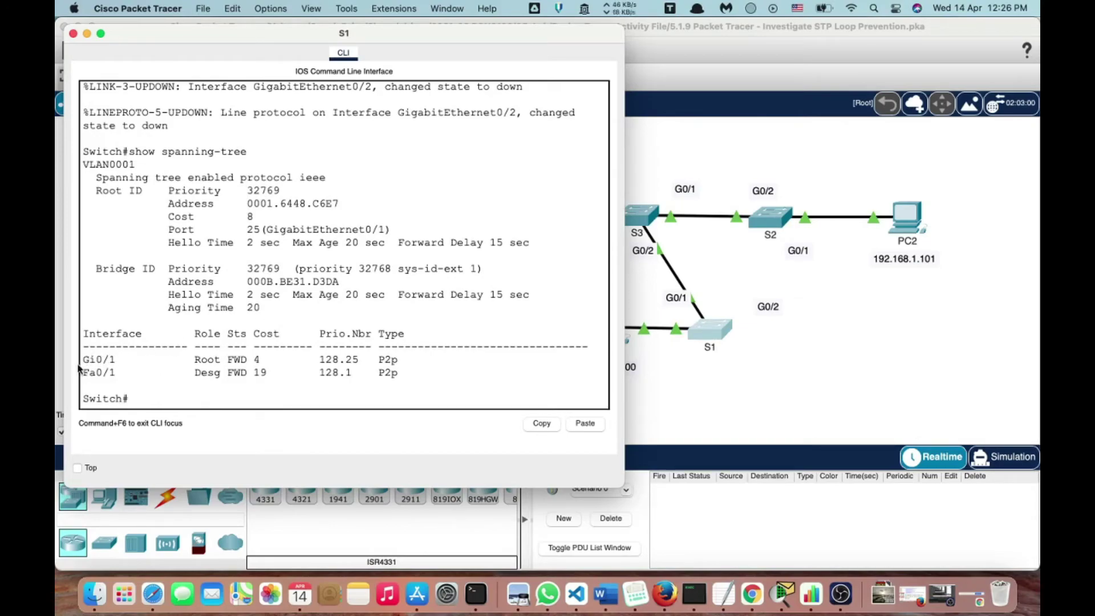
pyautogui.doubleClick(204, 358)
pyautogui.scroll(10, 342, 297)
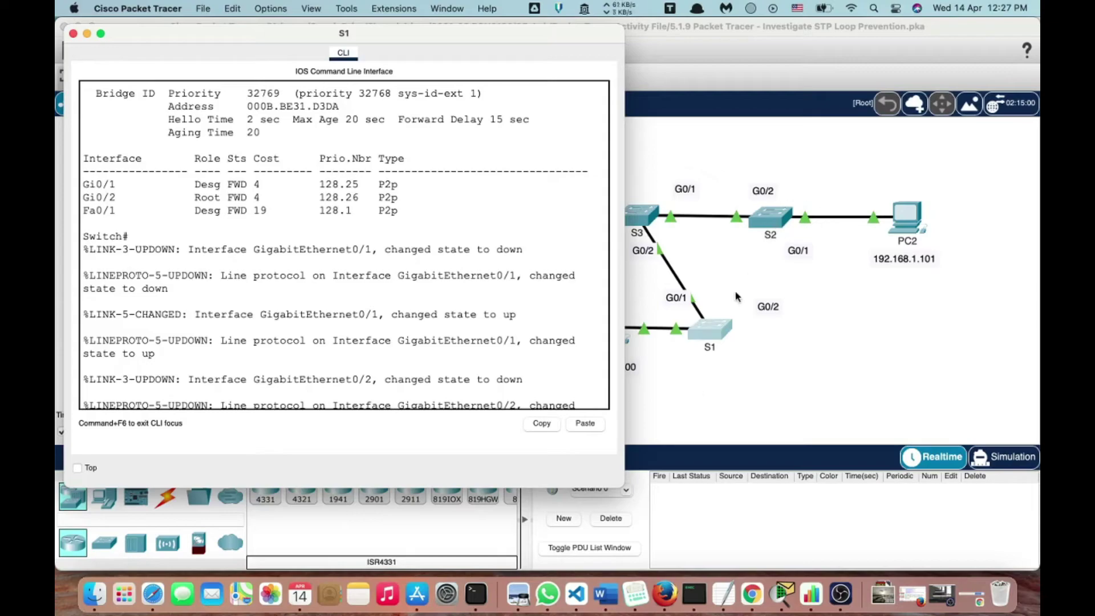
pyautogui.scroll(-6, 421, 343)
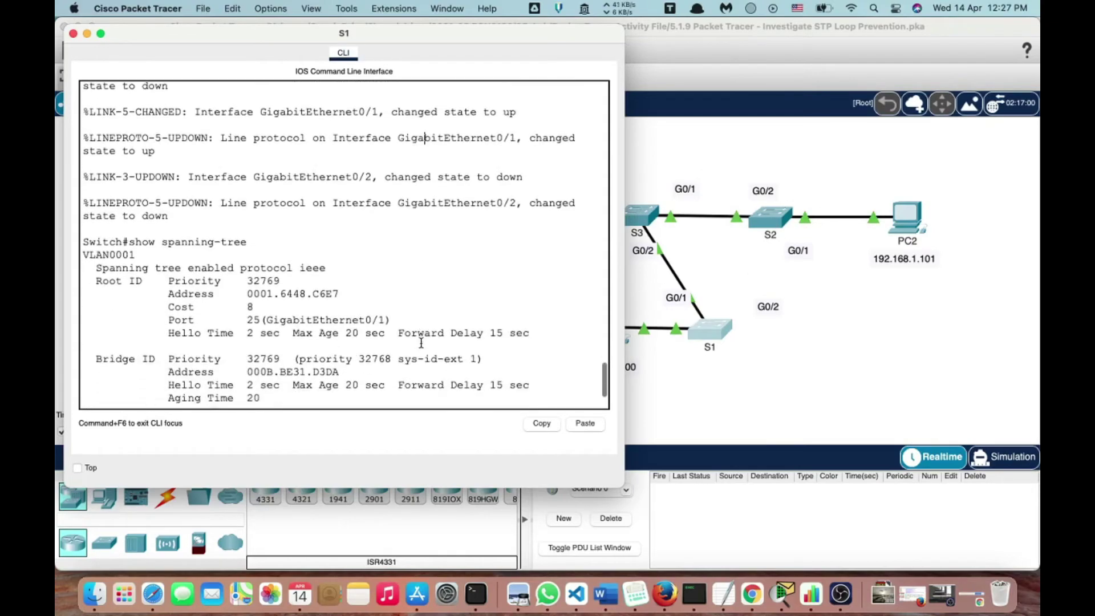
pyautogui.click(73, 35)
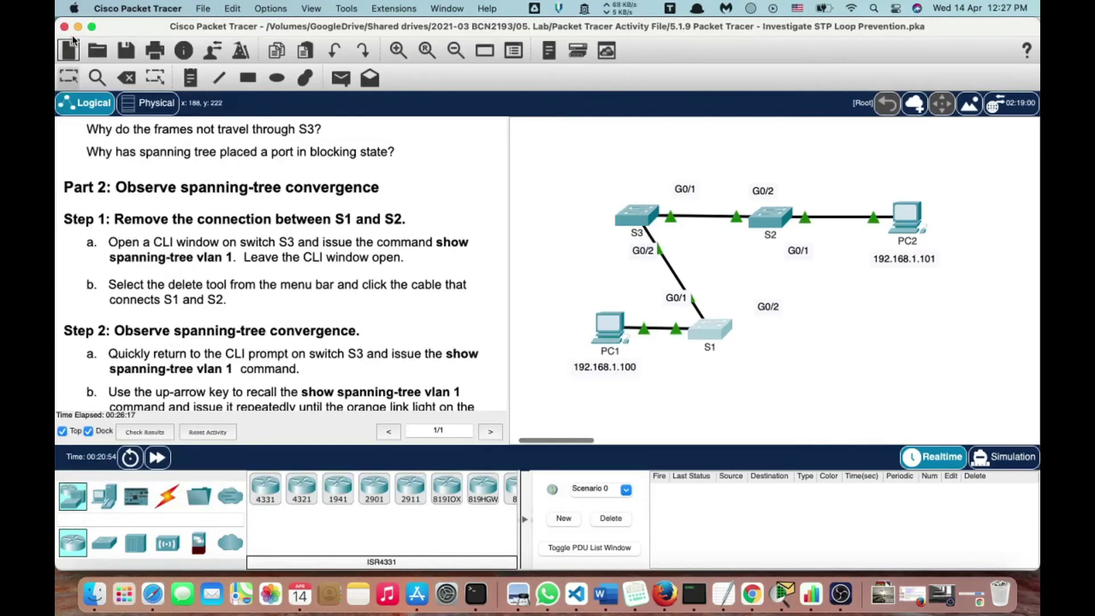
# Reconnect S1's GigabitEthernet0/2 to S2's GigabitEthernet0/1 with a copper straight-through cable.
pyautogui.scroll(-3, 157, 240)
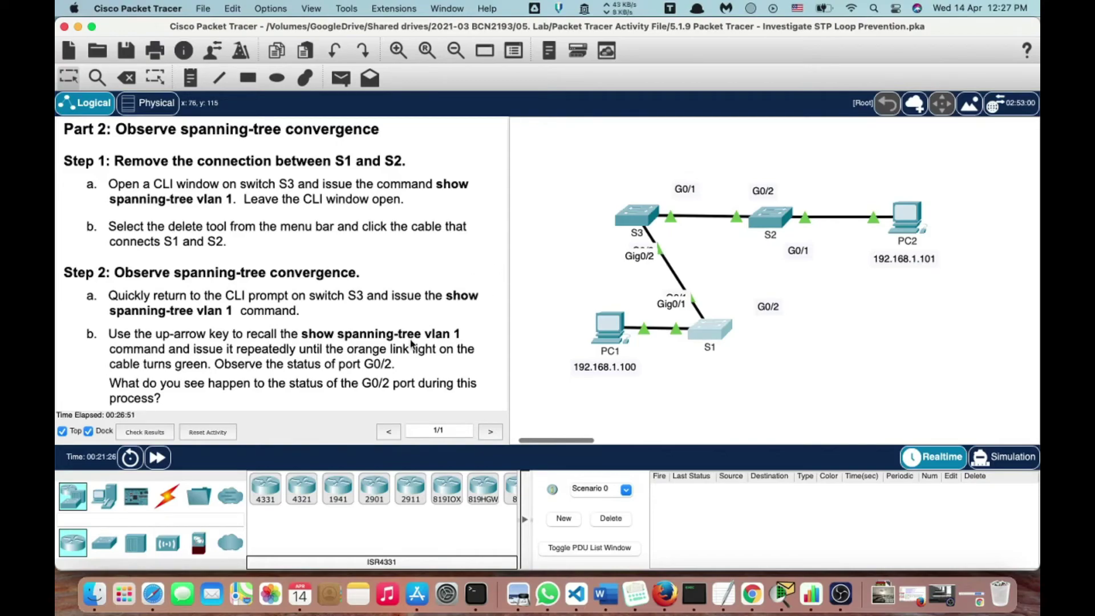
pyautogui.click(167, 495)
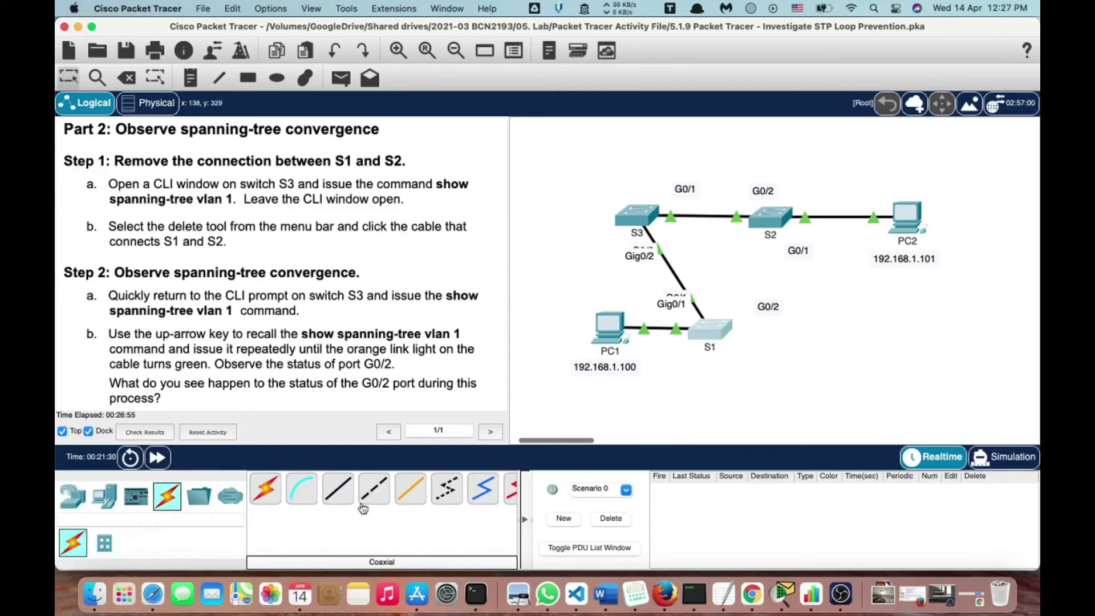
pyautogui.click(338, 489)
pyautogui.click(723, 326)
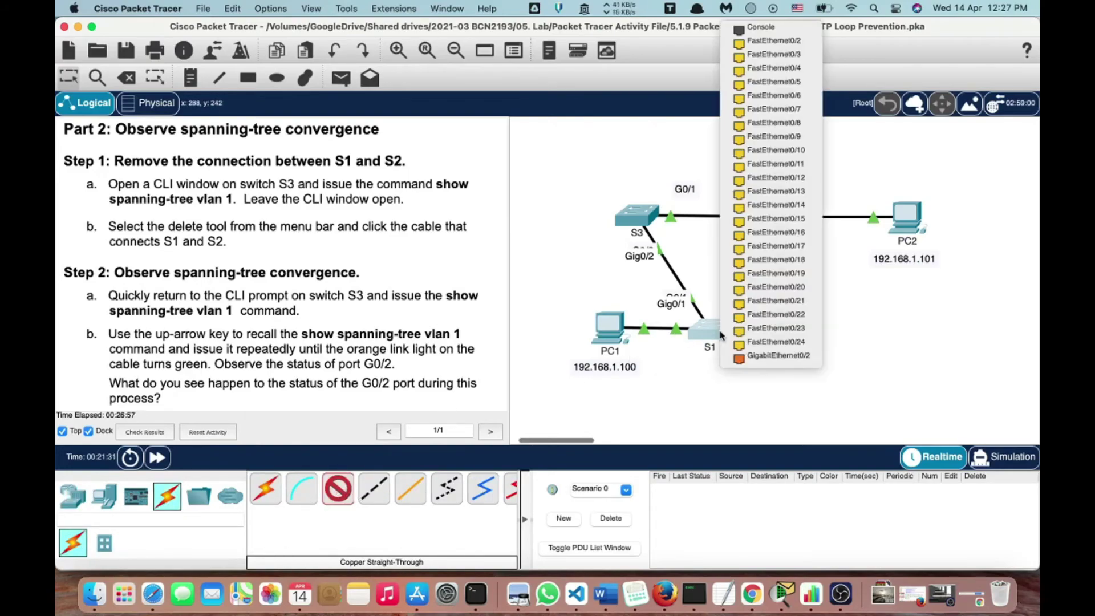
pyautogui.click(759, 366)
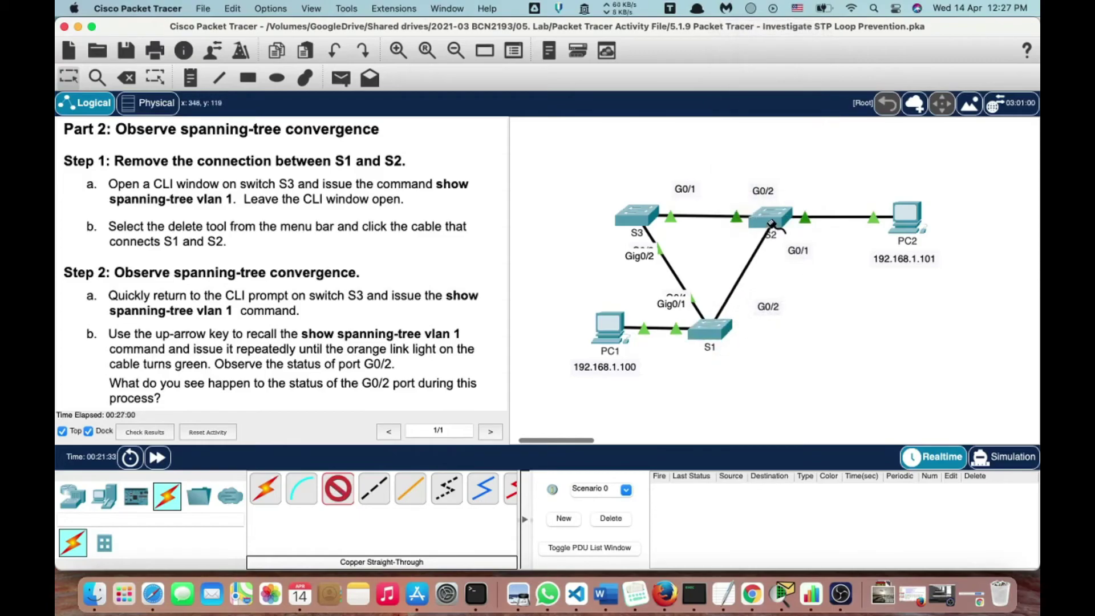
pyautogui.click(770, 220)
pyautogui.click(815, 358)
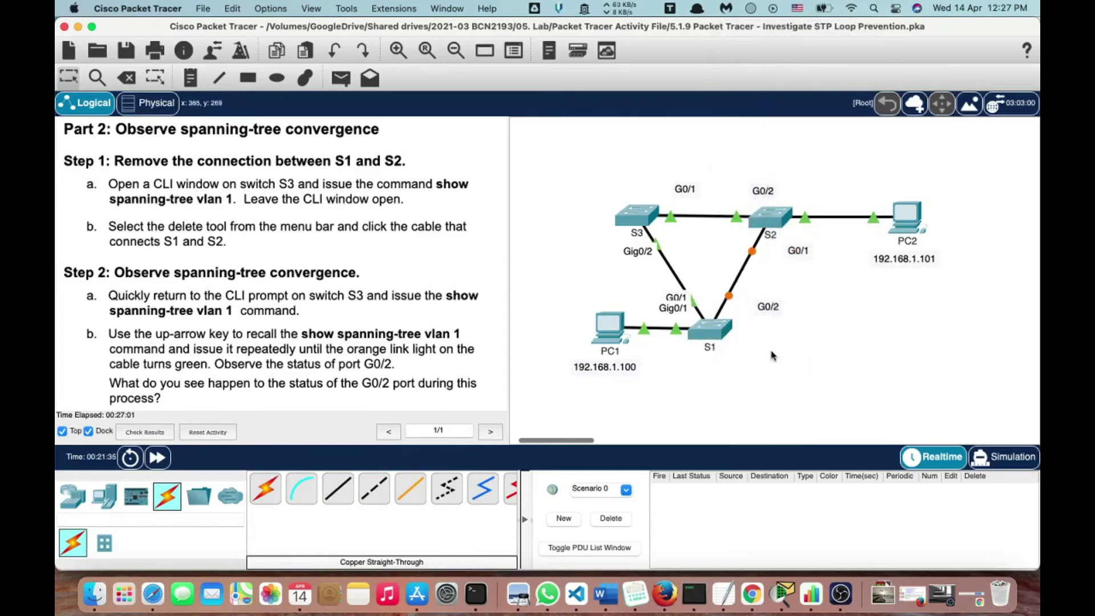
# Run show spanning-tree on S1 while the restored link converges.
pyautogui.click(723, 332)
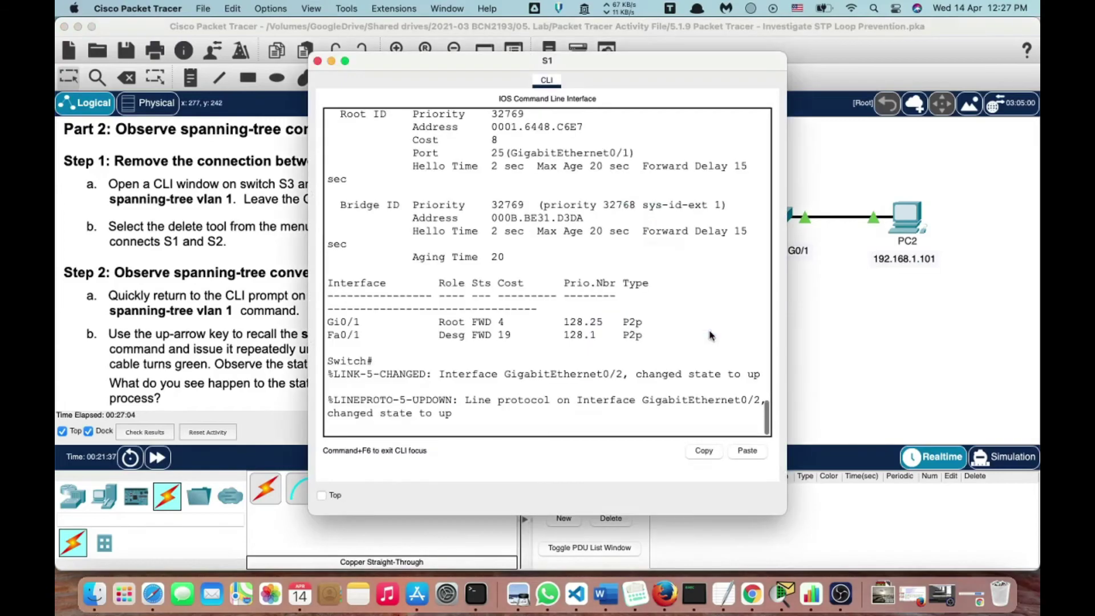
pyautogui.click(388, 345)
pyautogui.press('Up')
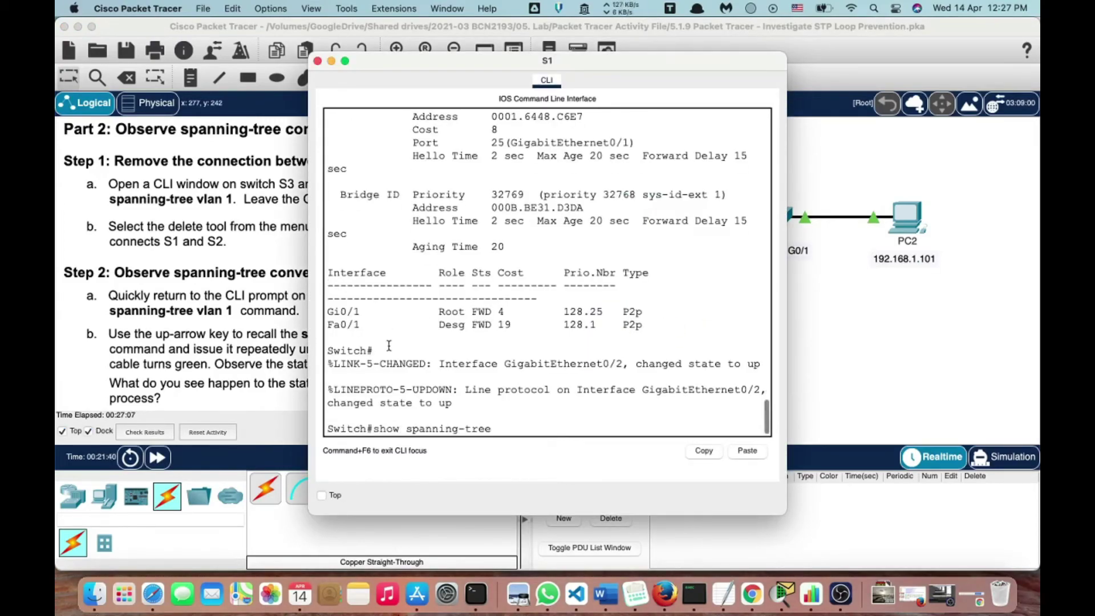
pyautogui.press('Return')
# Check the status of S1's Gi0/2 port and rerun show spanning-tree to compare the port states.
pyautogui.press('Up')
pyautogui.press('Down')
pyautogui.press('Up')
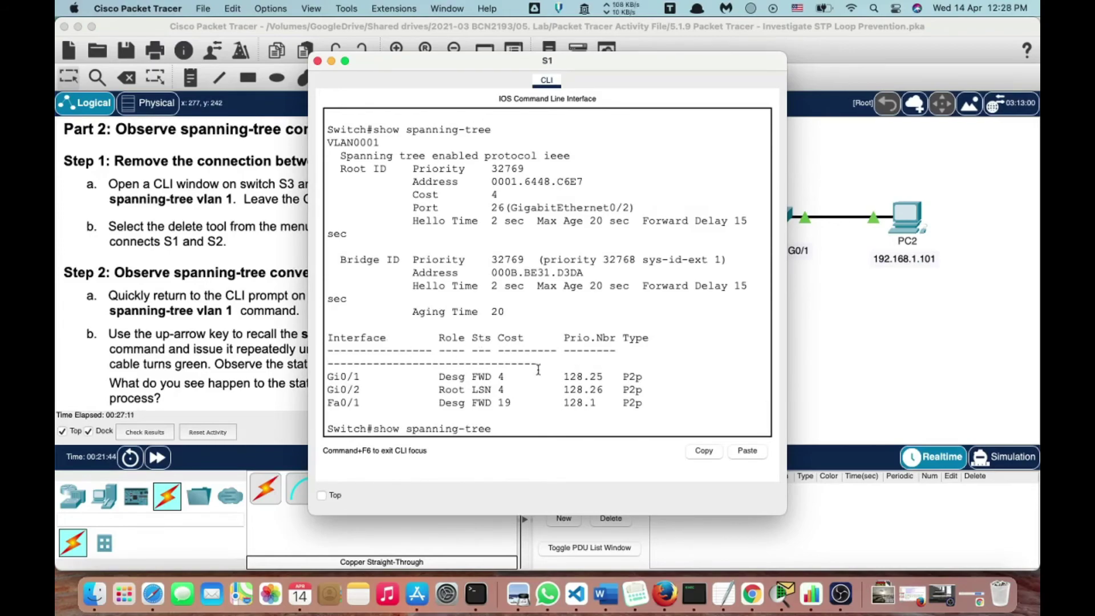
pyautogui.click(953, 382)
pyautogui.doubleClick(480, 392)
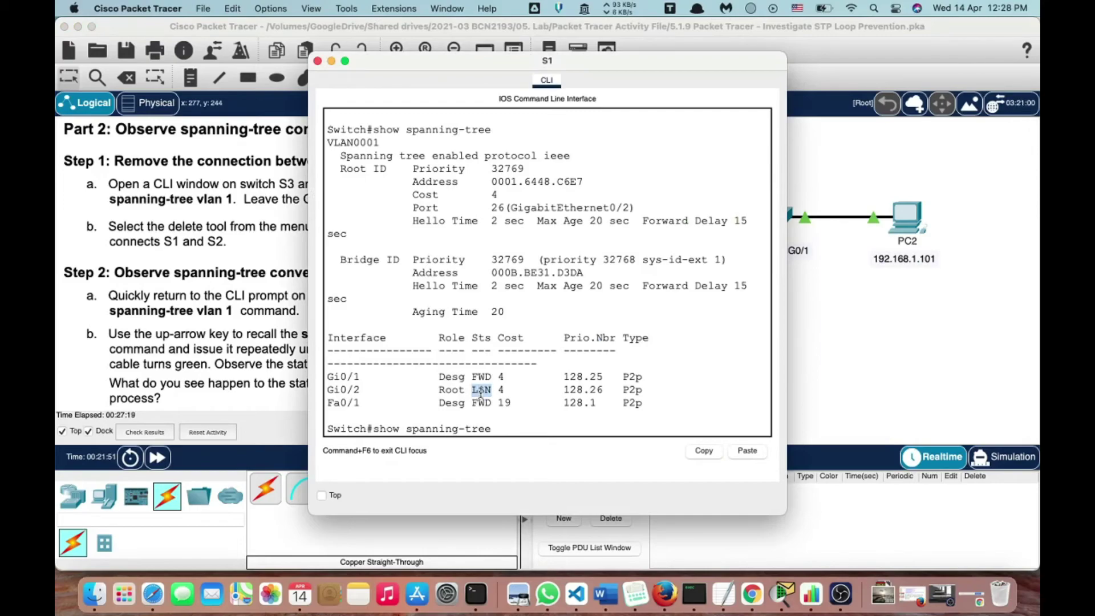
pyautogui.press('Return')
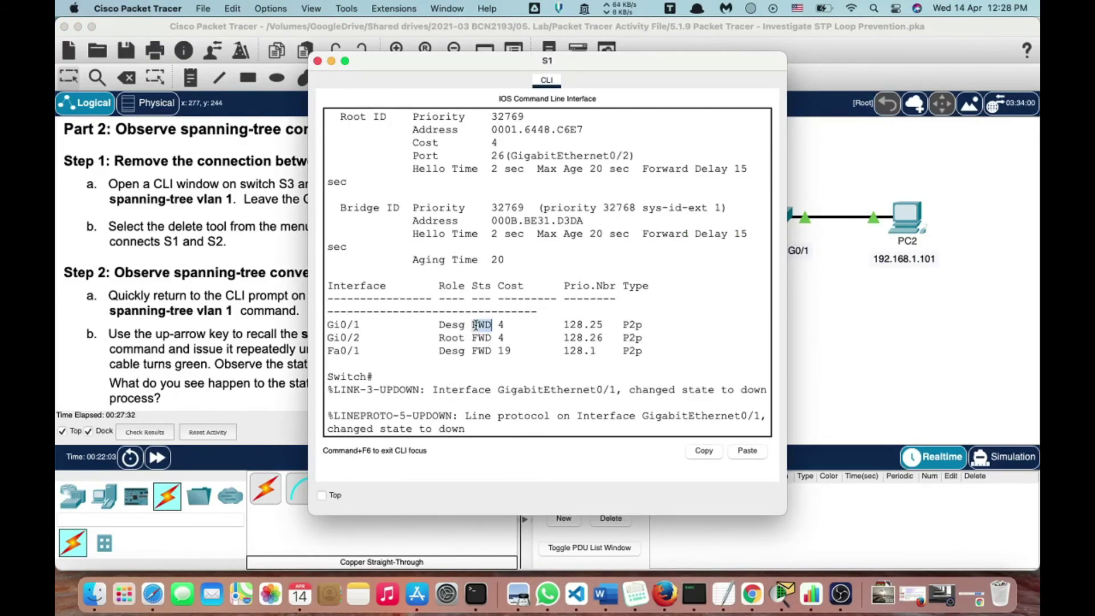
# Check the Gi0/2 and Fa0/1 port states in S1's spanning-tree output and look back through the earlier output.
pyautogui.tripleClick(479, 341)
pyautogui.click(478, 352)
pyautogui.scroll(10, 442, 351)
pyautogui.scroll(-3, 441, 351)
pyautogui.scroll(2, 491, 410)
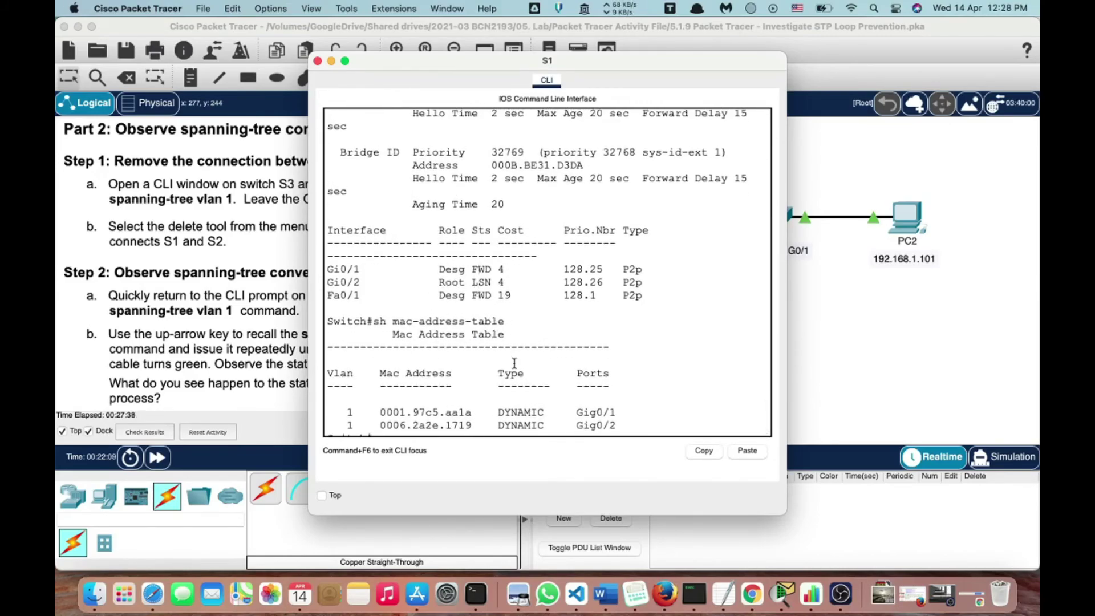
# Rerun sh mac-address-table and show spanning-tree on S1.
pyautogui.press('Up')
pyautogui.press('Return')
pyautogui.press('Up')
pyautogui.press('Up')
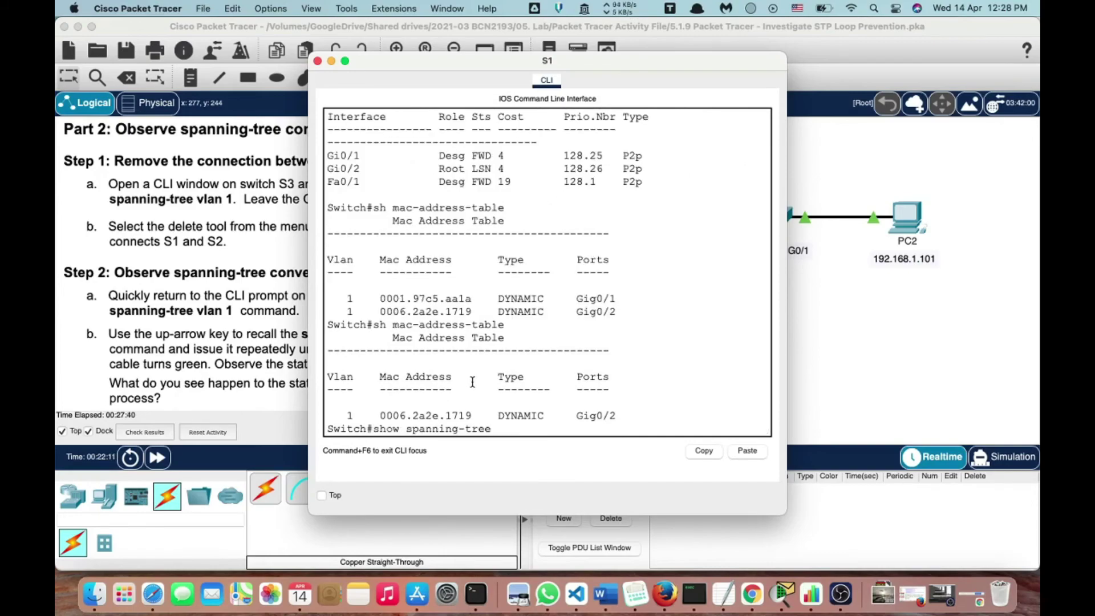
pyautogui.press('Return')
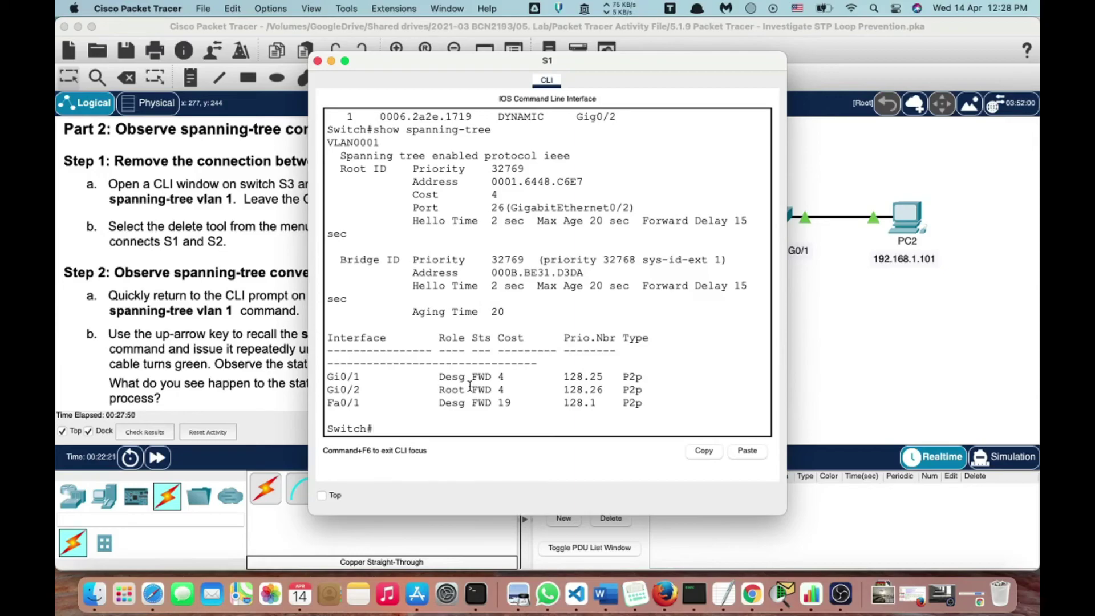
# Run sh spanning-tree on S3 and check the status of its Gi0/2 port.
pyautogui.click(863, 301)
pyautogui.click(644, 212)
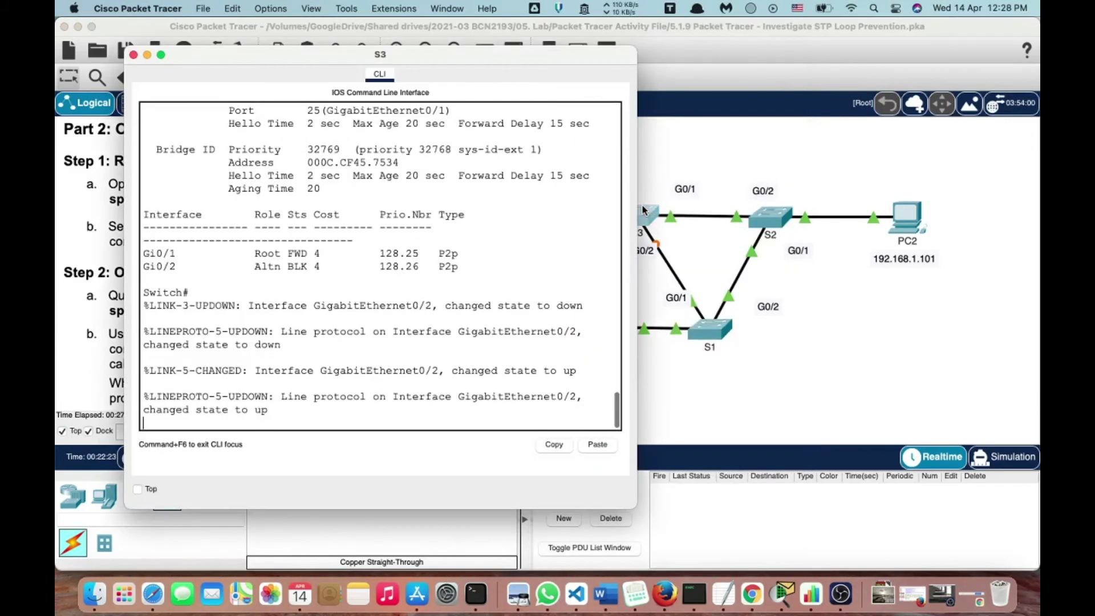
pyautogui.write('sh spanning-tree')
pyautogui.press('Return')
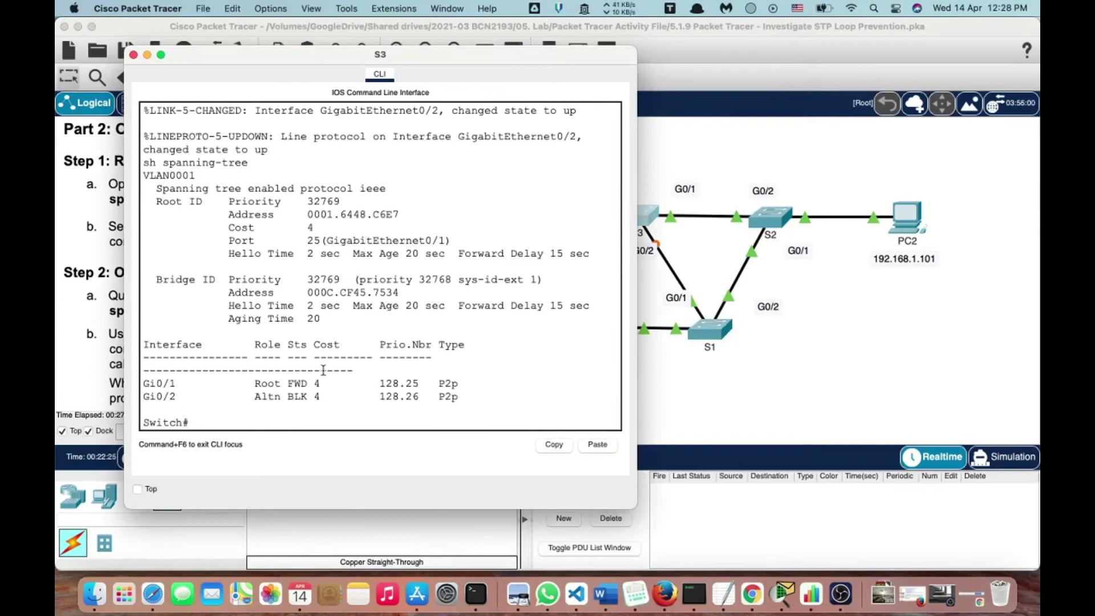
pyautogui.doubleClick(297, 396)
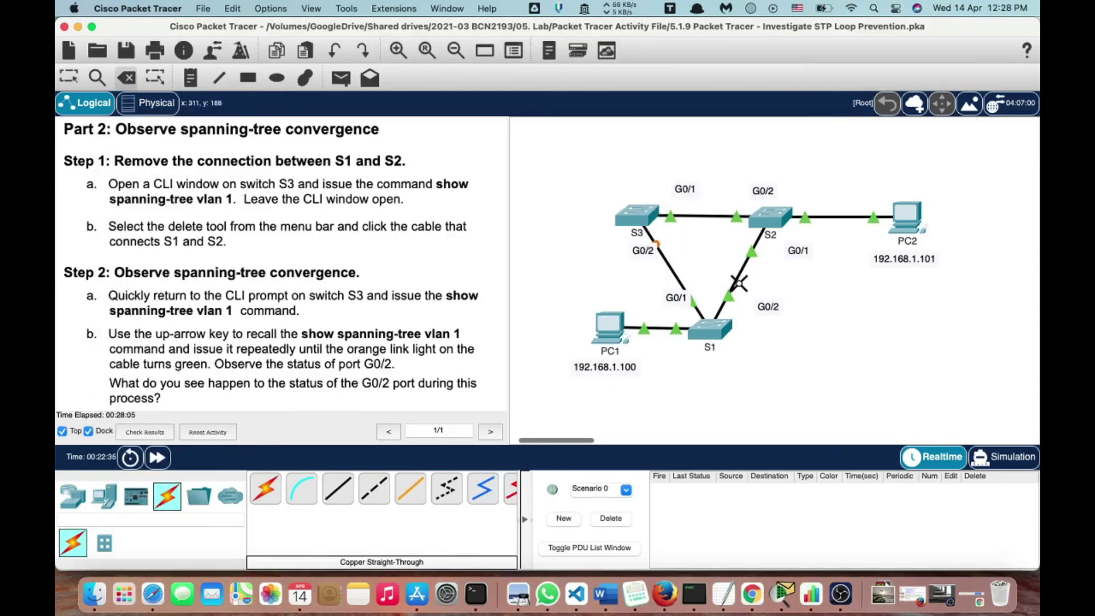
# Delete the cable between S1 and S2, and run sh spanning-tree on S3 right after the removal.
pyautogui.click(739, 277)
pyautogui.click(73, 82)
pyautogui.click(633, 218)
pyautogui.press('Up')
pyautogui.press('Down')
pyautogui.press('Up')
pyautogui.press('Down')
pyautogui.press('Up')
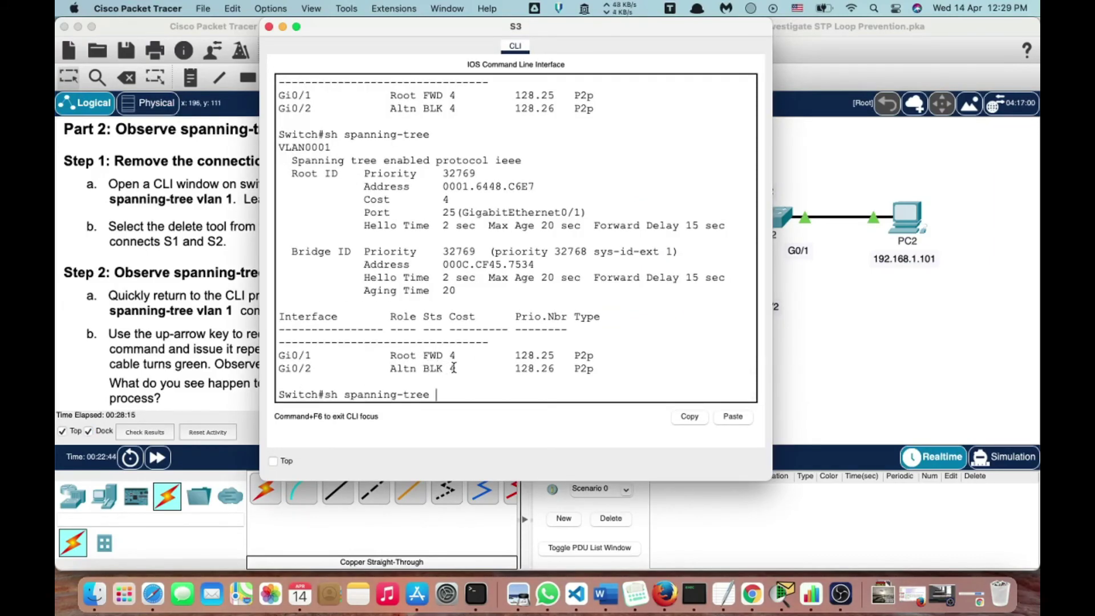
pyautogui.press('Down')
pyautogui.press('Up')
pyautogui.press('Down')
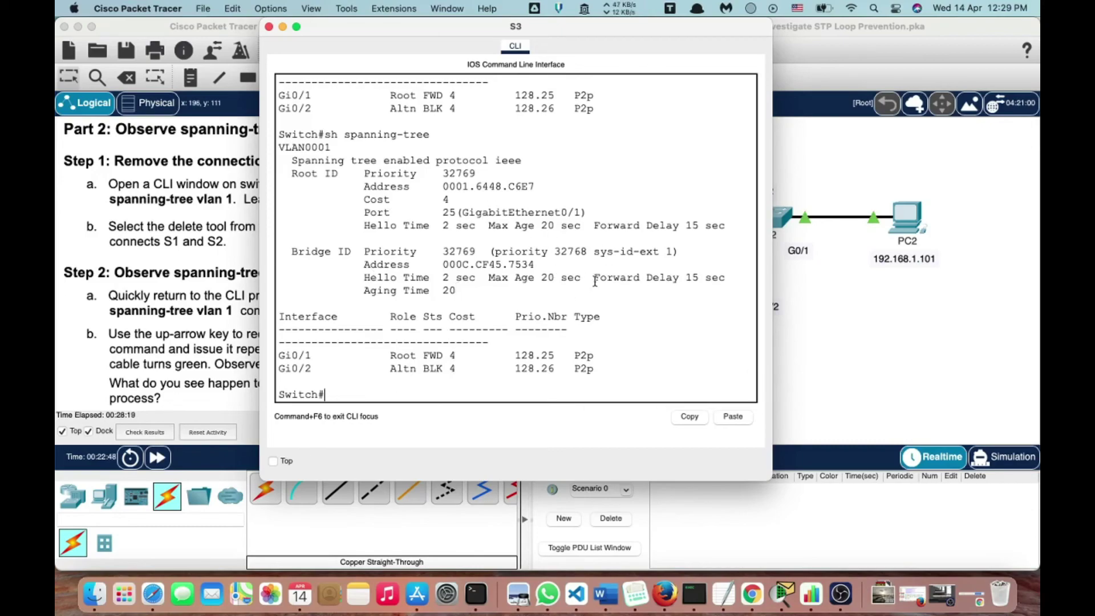
# Check the Max Age, Forward Delay and Aging Time timers in S3's output, and rerun sh spanning-tree.
pyautogui.doubleClick(543, 278)
pyautogui.doubleClick(691, 278)
pyautogui.doubleClick(449, 292)
pyautogui.press('Up')
pyautogui.press('Return')
# Move S3's window aside to watch the G0/2 link light, and repeat sh spanning-tree once the light turns green.
pyautogui.moveTo(429, 36); pyautogui.dragTo(145, 51)
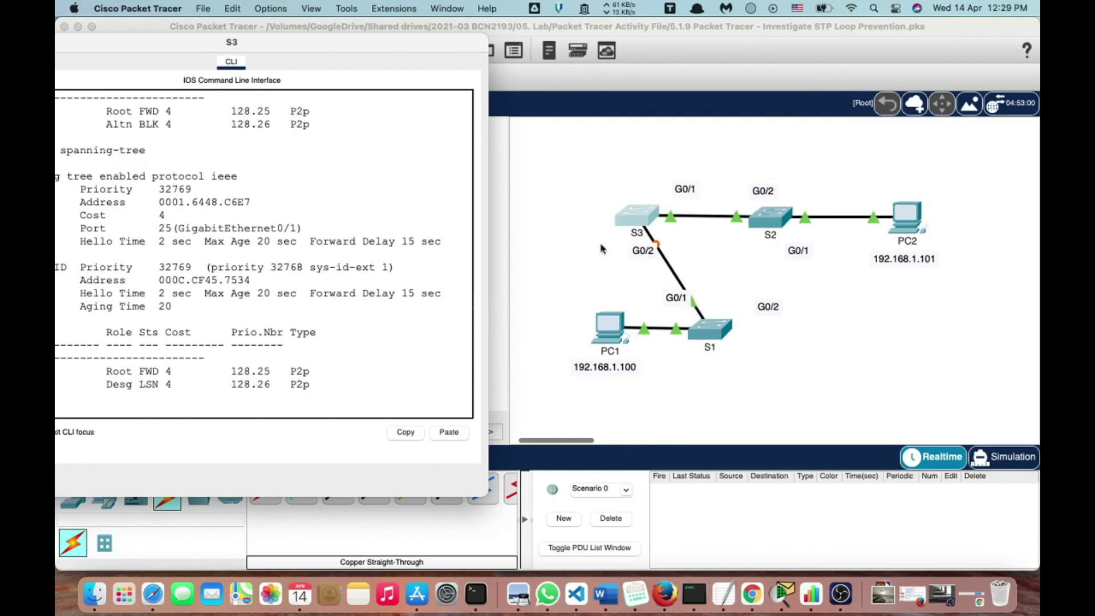
pyautogui.moveTo(174, 41); pyautogui.dragTo(292, 34)
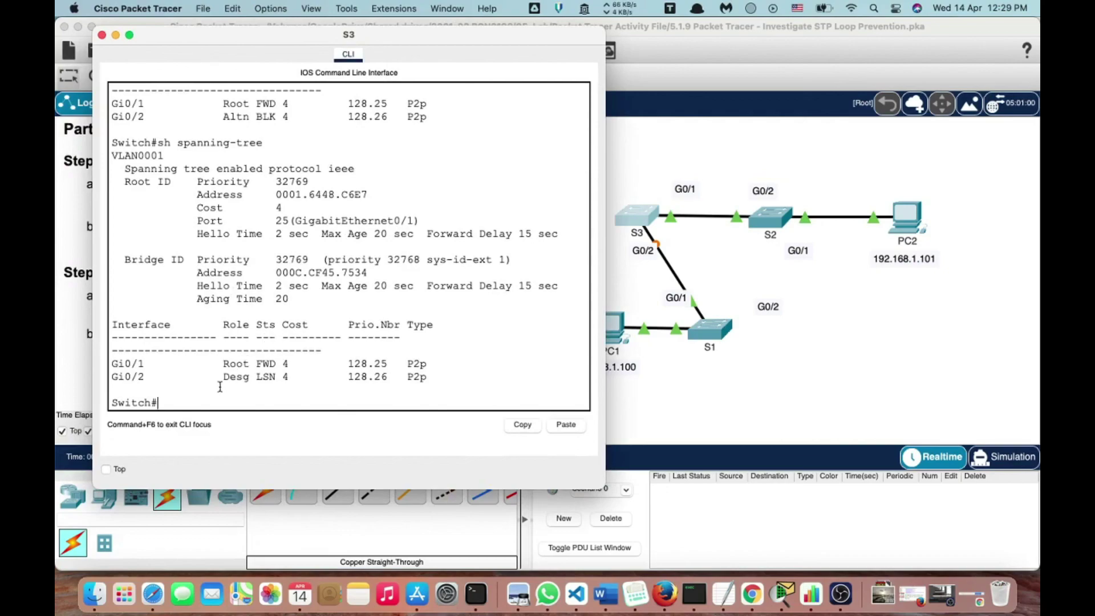
pyautogui.press('Up')
pyautogui.press('Return')
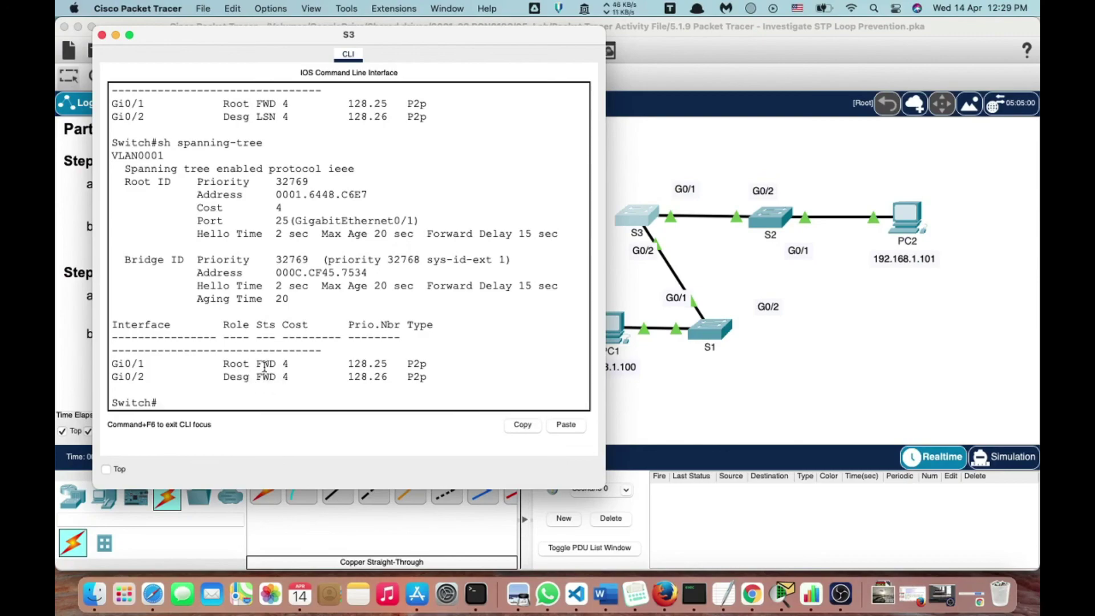
# Check the Forward Delay timer in S3's output, close S3's window and review the Step 2 convergence instructions.
pyautogui.doubleClick(517, 288)
pyautogui.click(102, 35)
pyautogui.scroll(-5, 234, 295)
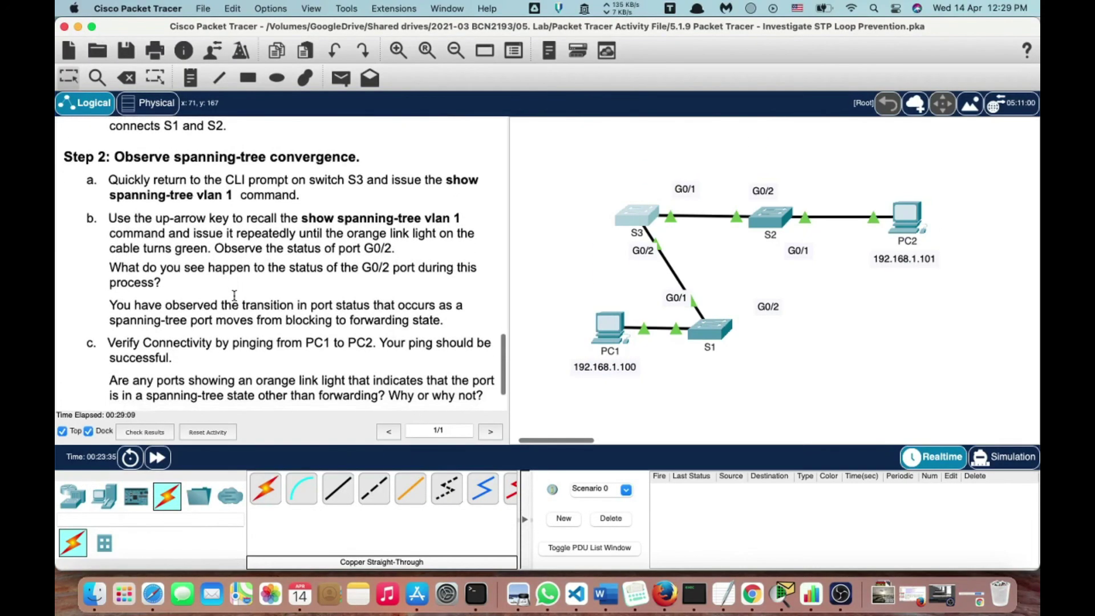
pyautogui.scroll(2, 233, 295)
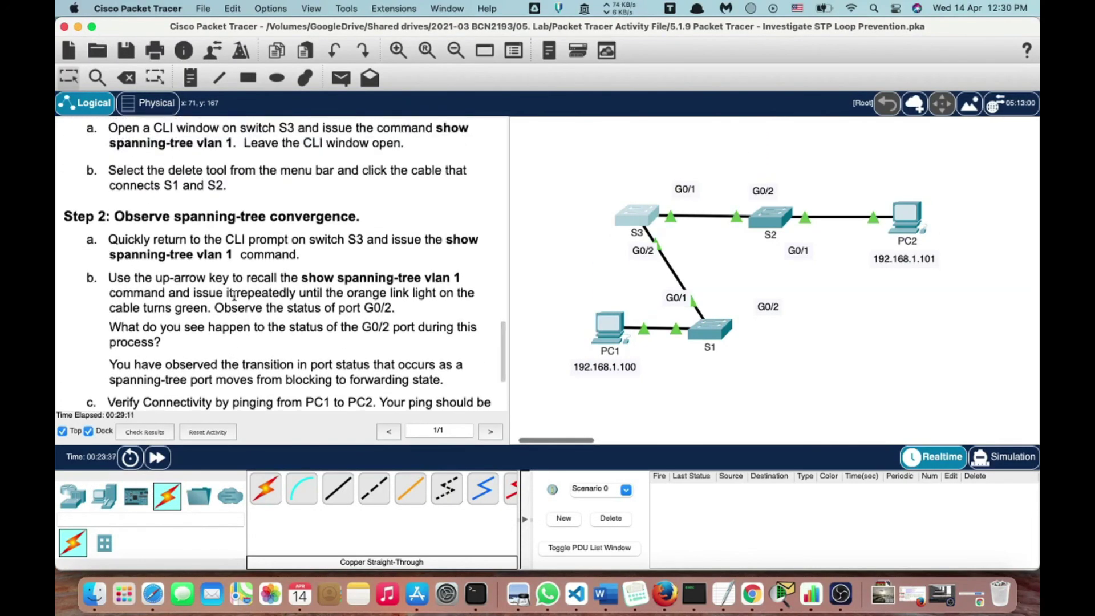